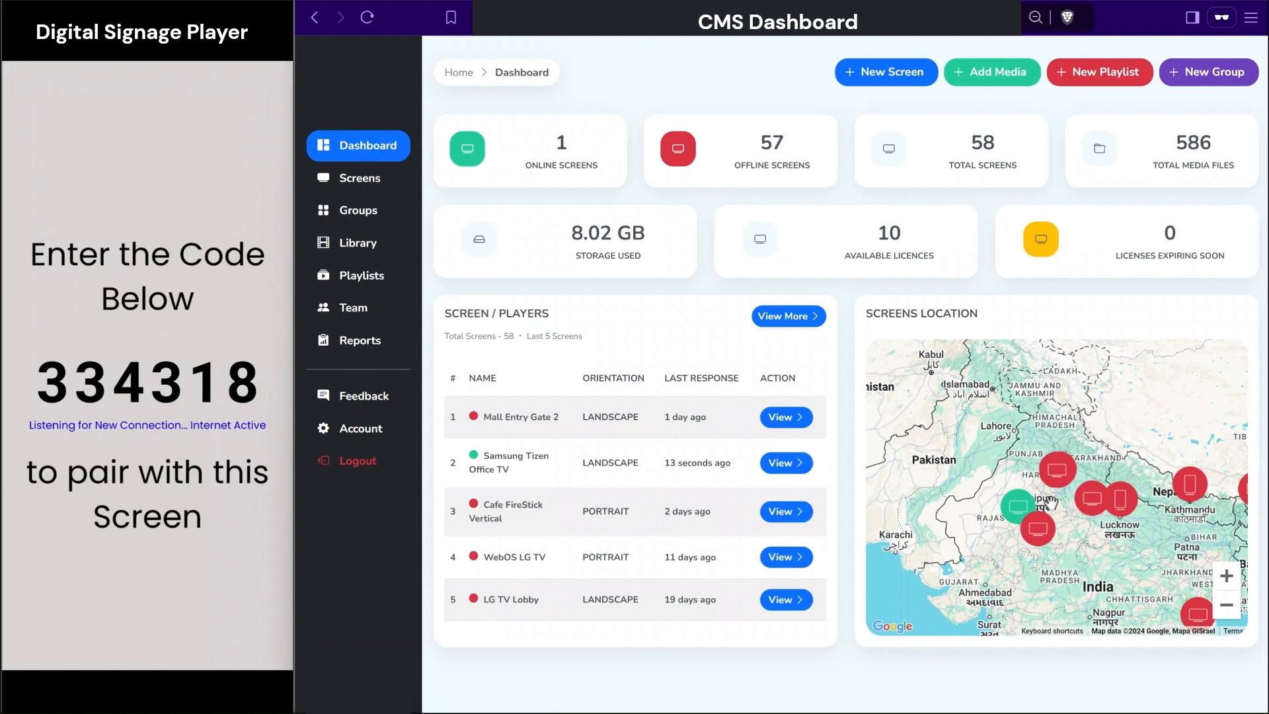
Open the list of all screens.
left_click_drag(1049, 500, 993, 474)
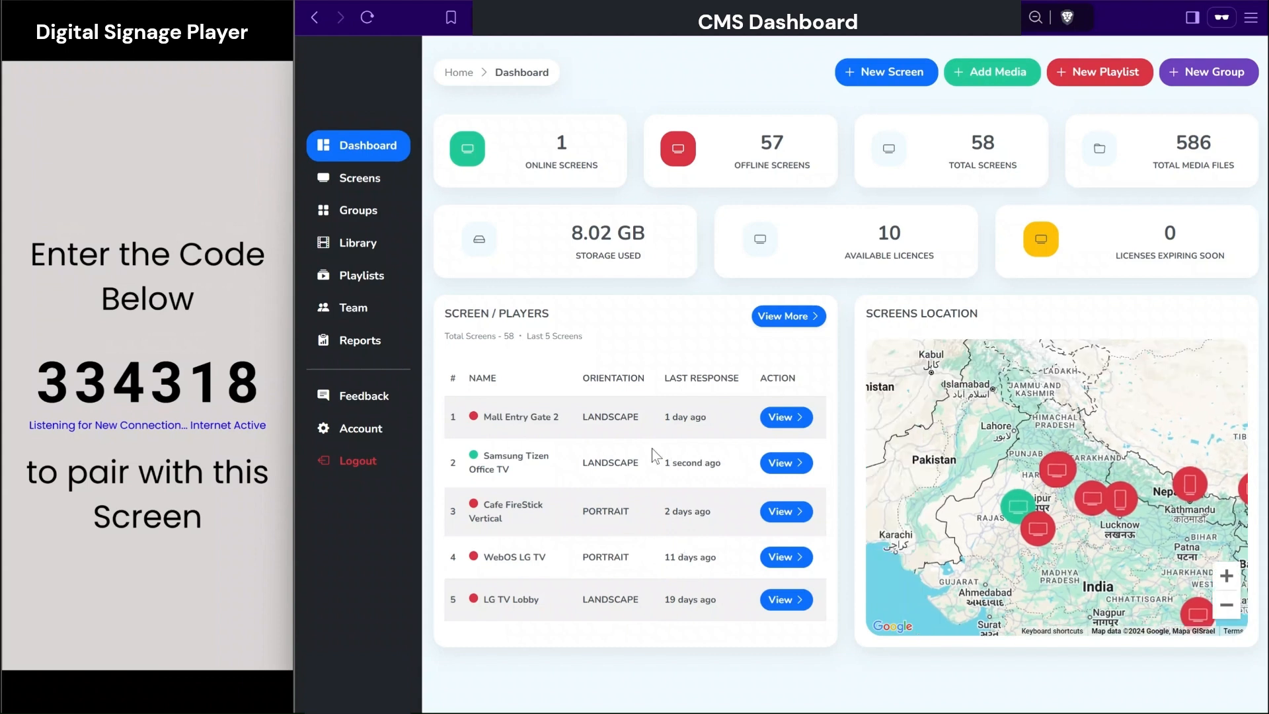
left_click(367, 181)
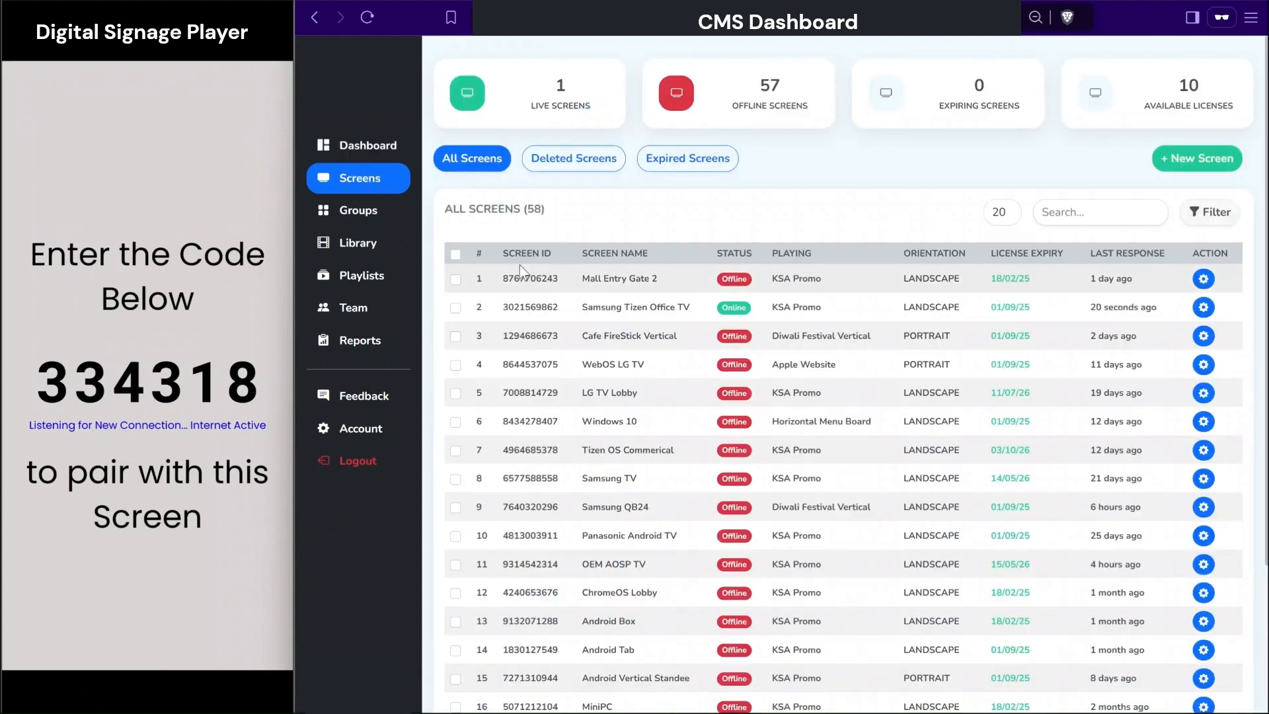
left_click_drag(516, 259, 713, 323)
left_click(1071, 448)
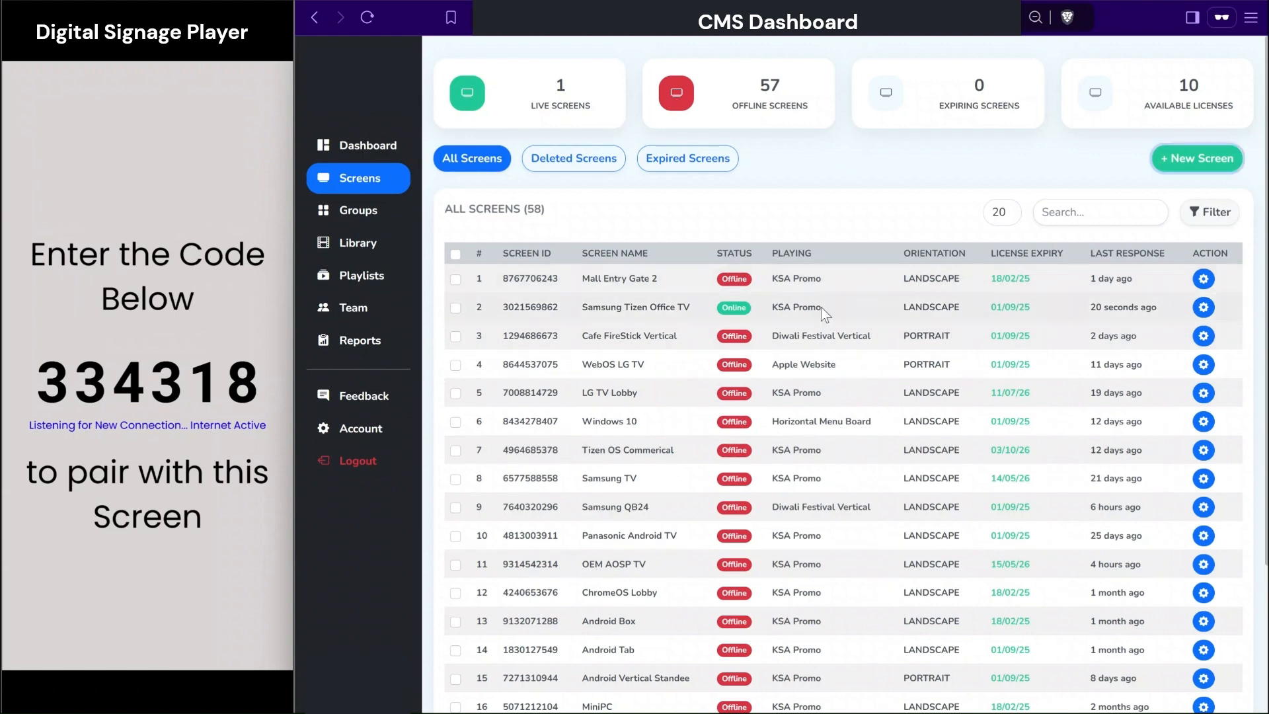
Start a new screen, enter the pairing code shown on the signage player and name the screen BK Demo Menu.
left_click(1197, 172)
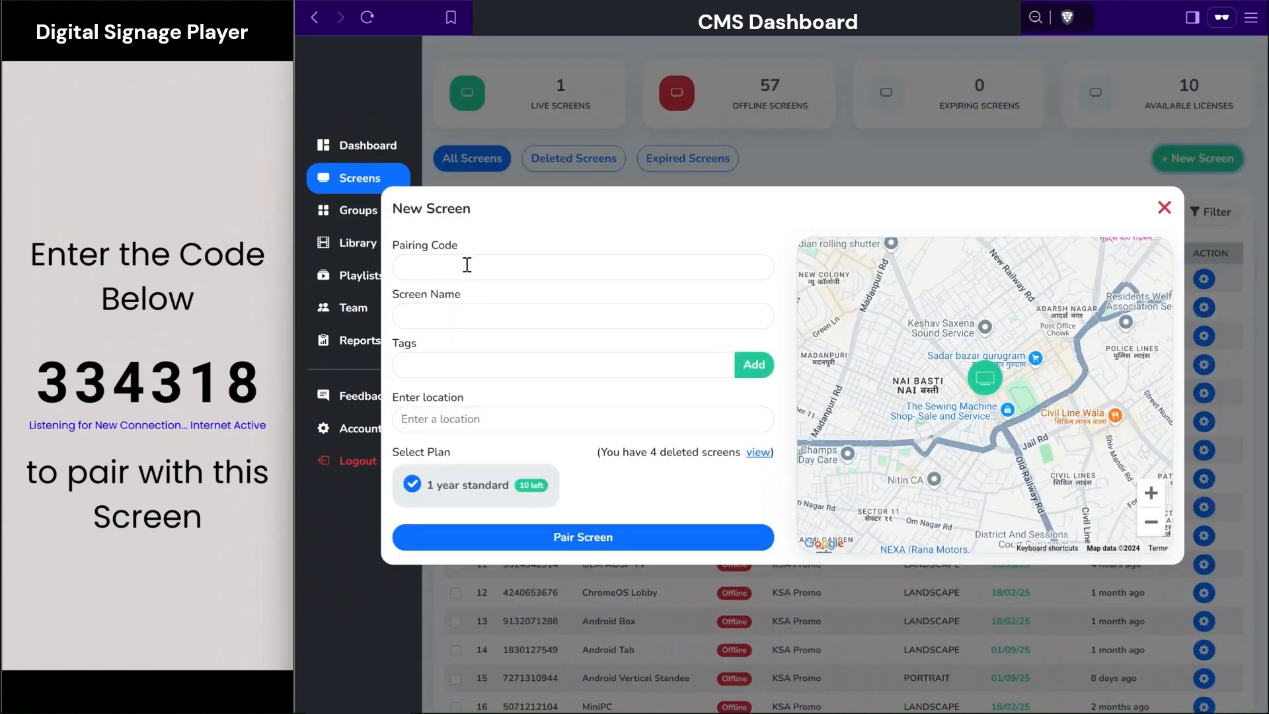
left_click(467, 264)
type("33")
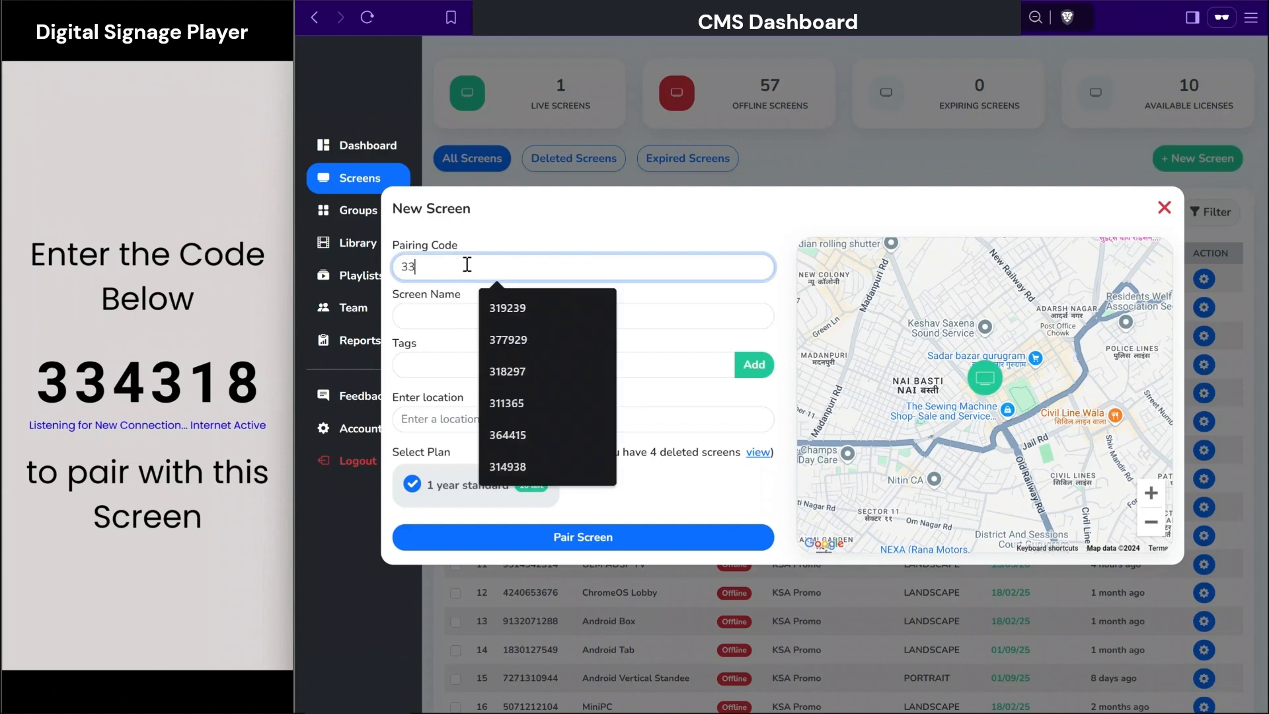
type("4")
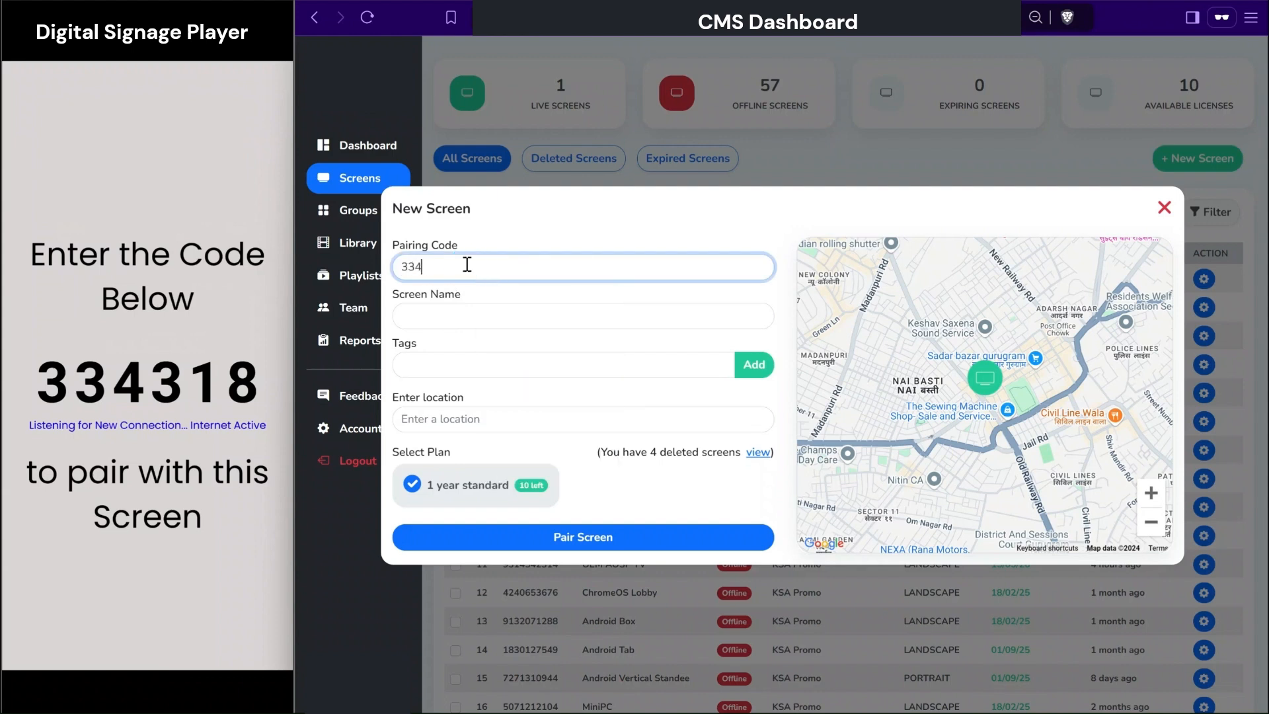
type("318")
key("Tab")
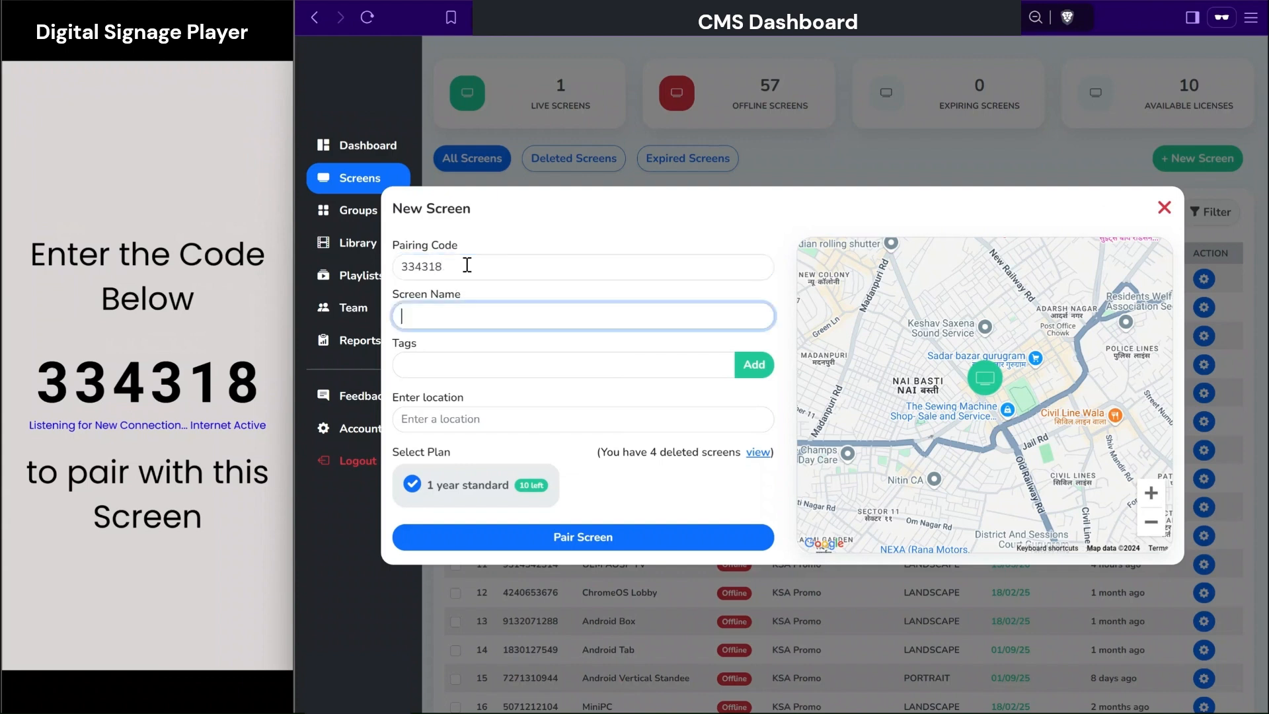
type("BK Demo Menu")
Add the tag Leftside to the new screen.
left_click(492, 369)
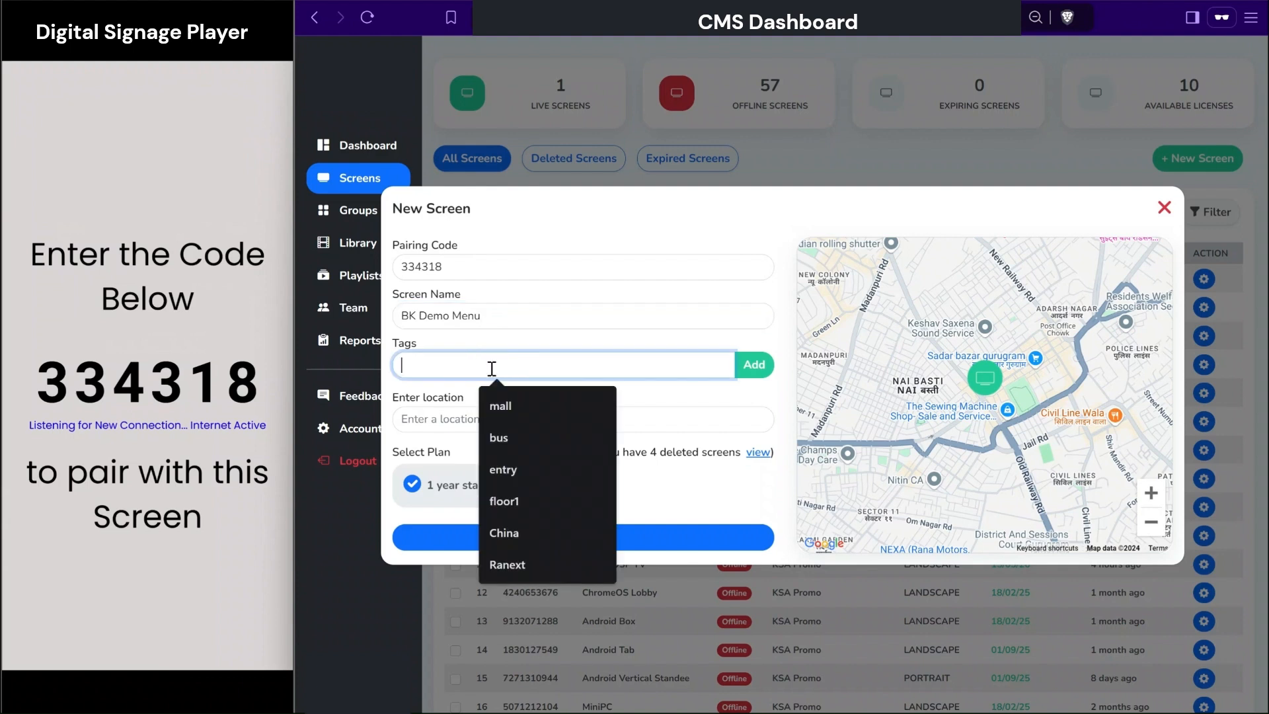
type("Leftside")
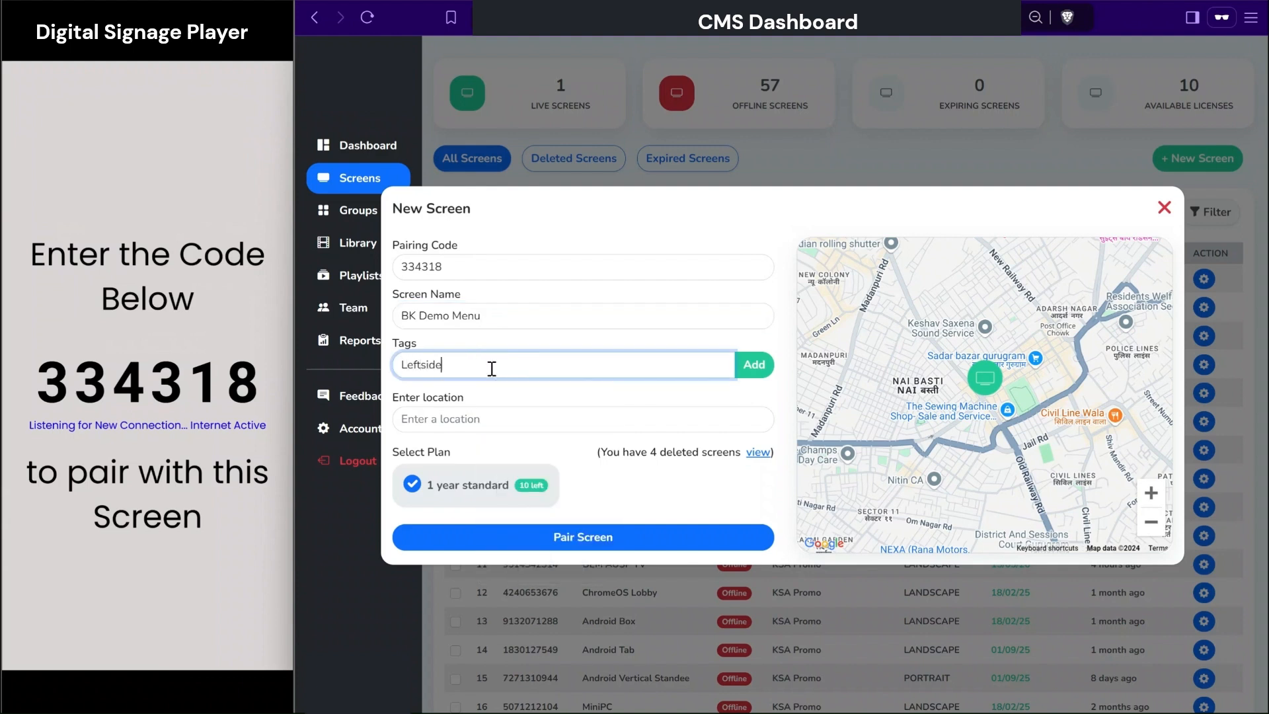
left_click(754, 364)
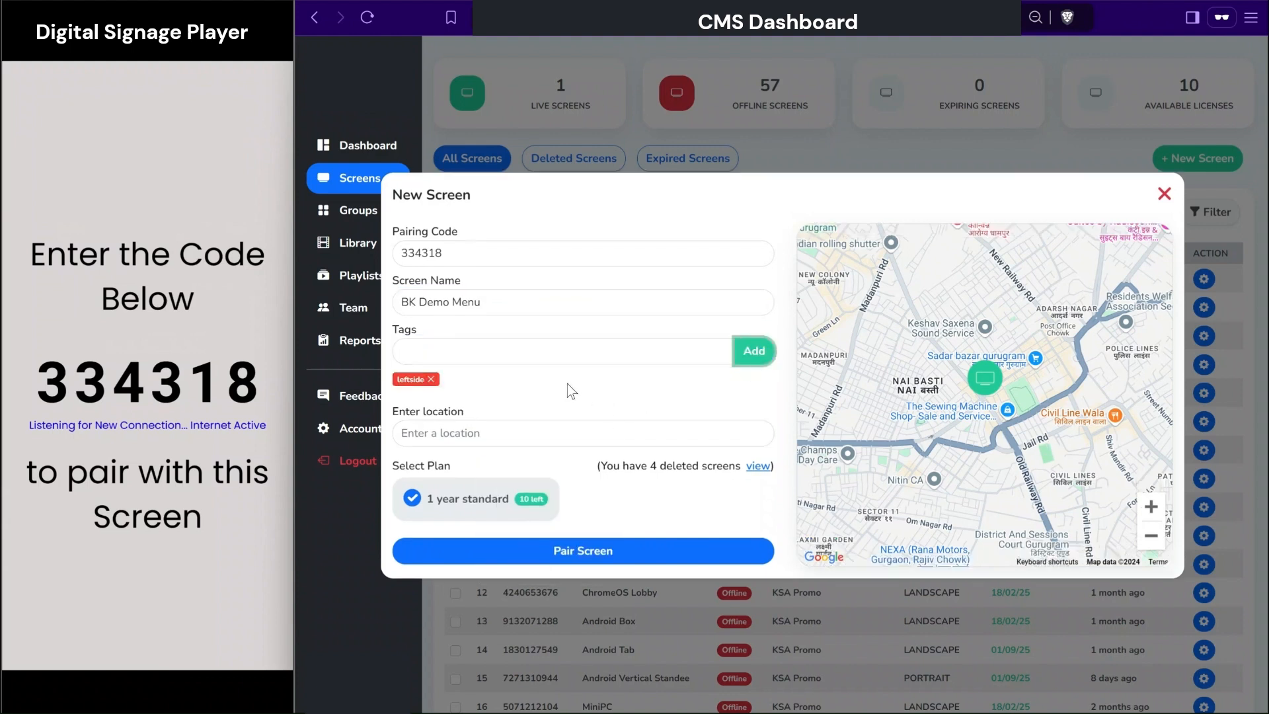
Set the screen's location to Mall of the Emirates in Dubai and pair it on the 1 year standard plan.
left_click(476, 437)
type("mall o")
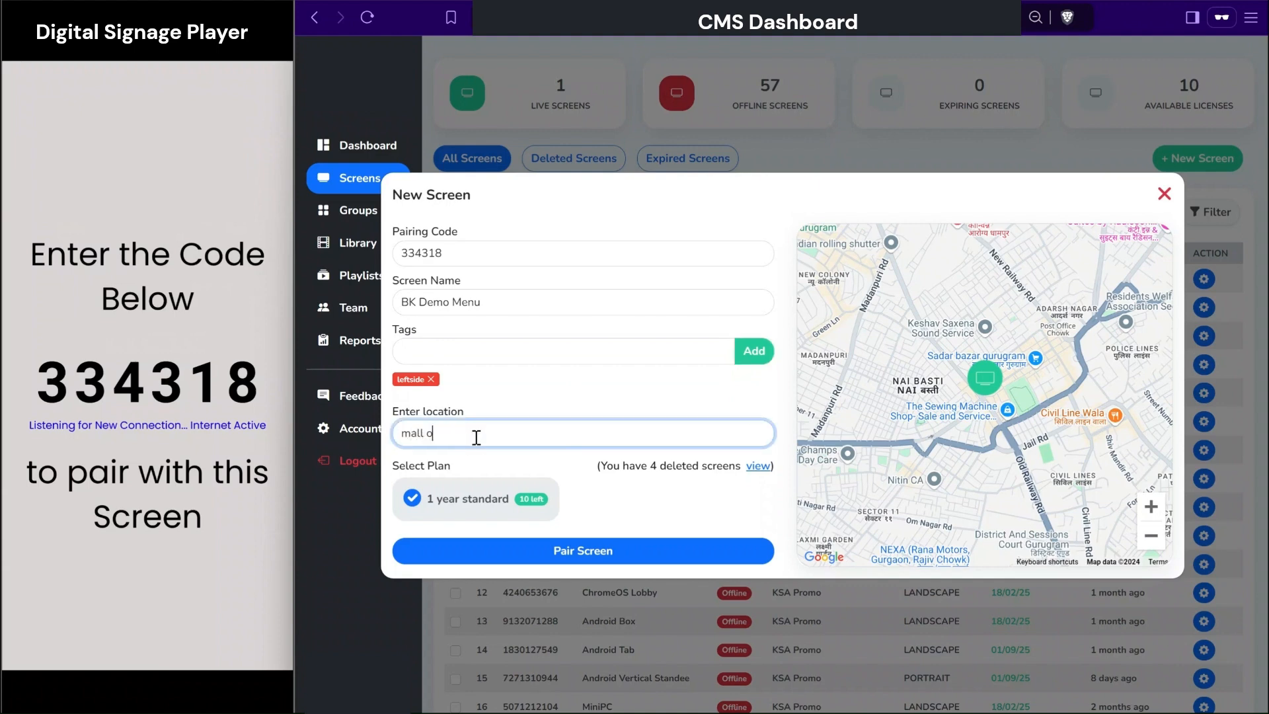
type("f the")
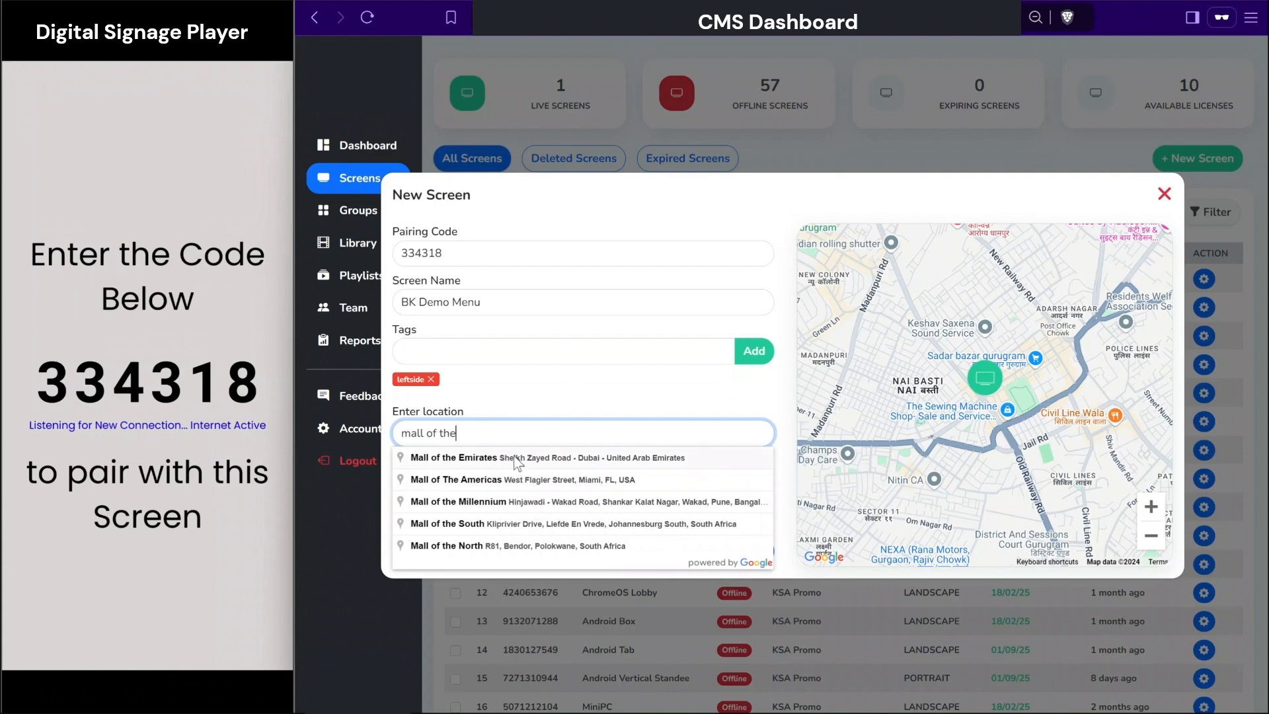
left_click(516, 459)
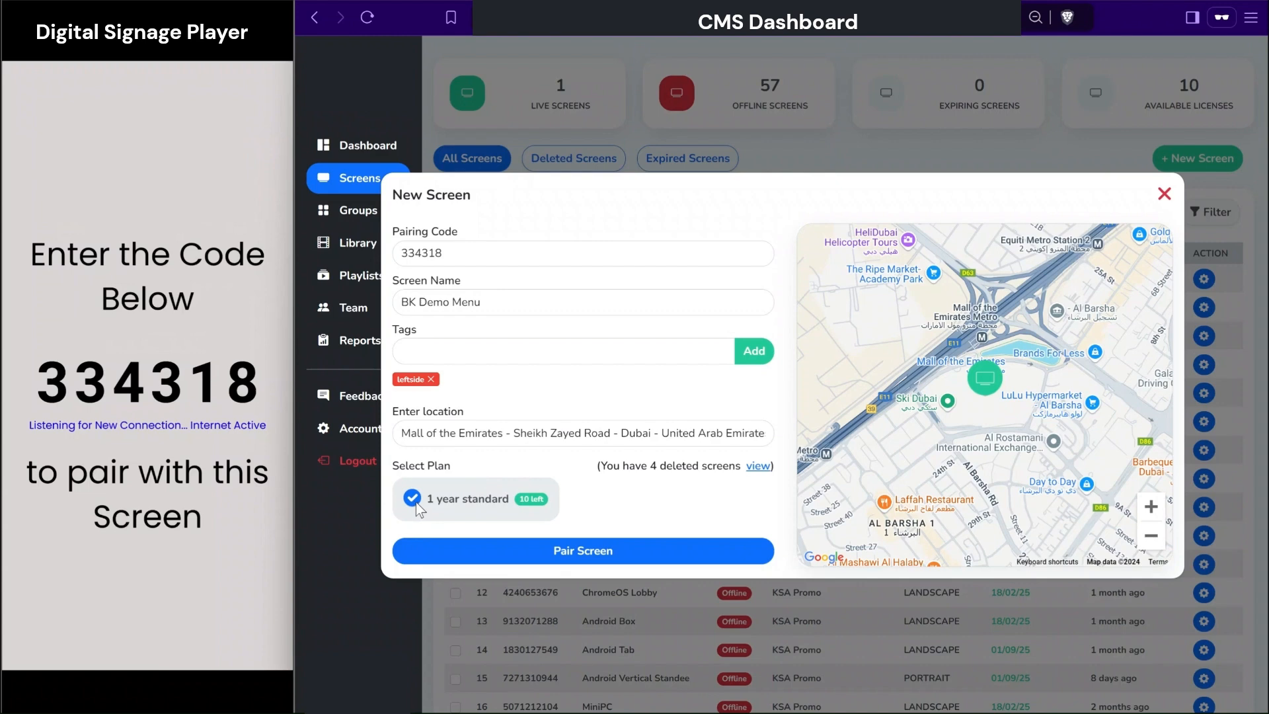
left_click(526, 558)
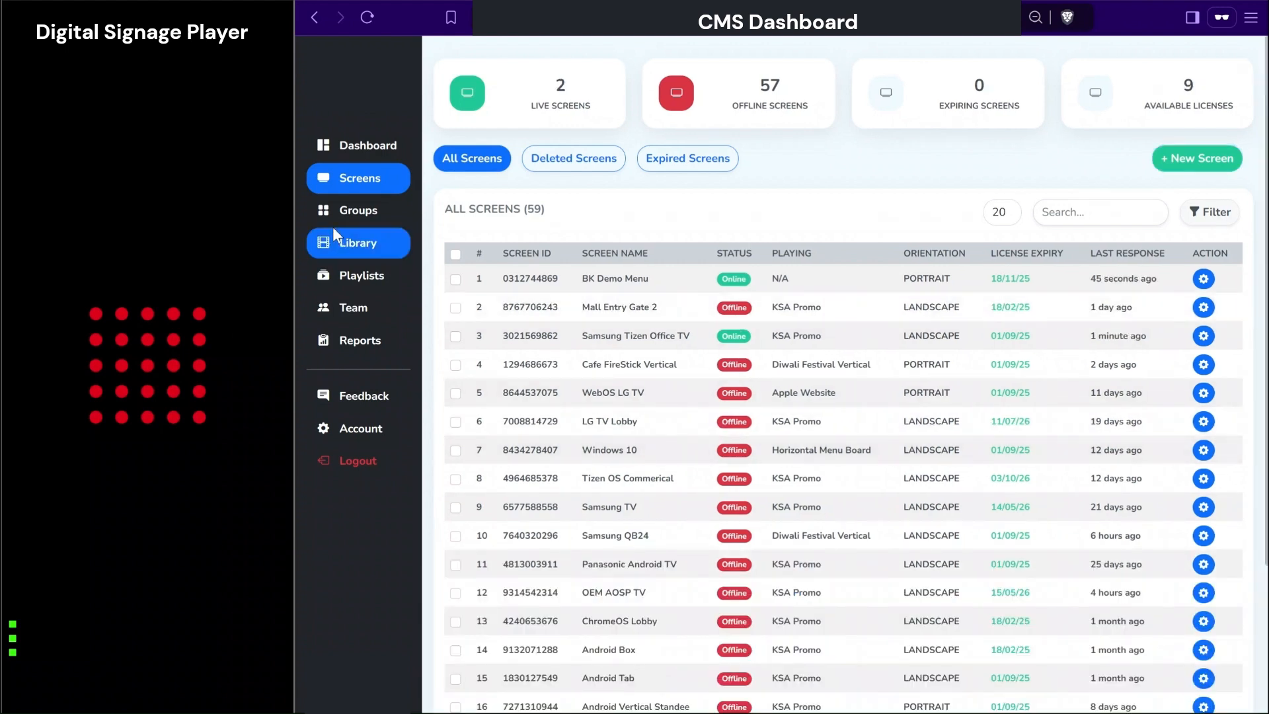
Upload the images Base Menu, Breads Cakes, Burger Day, Combo Burger, Combo and Deal Pizza to the media library.
left_click(365, 244)
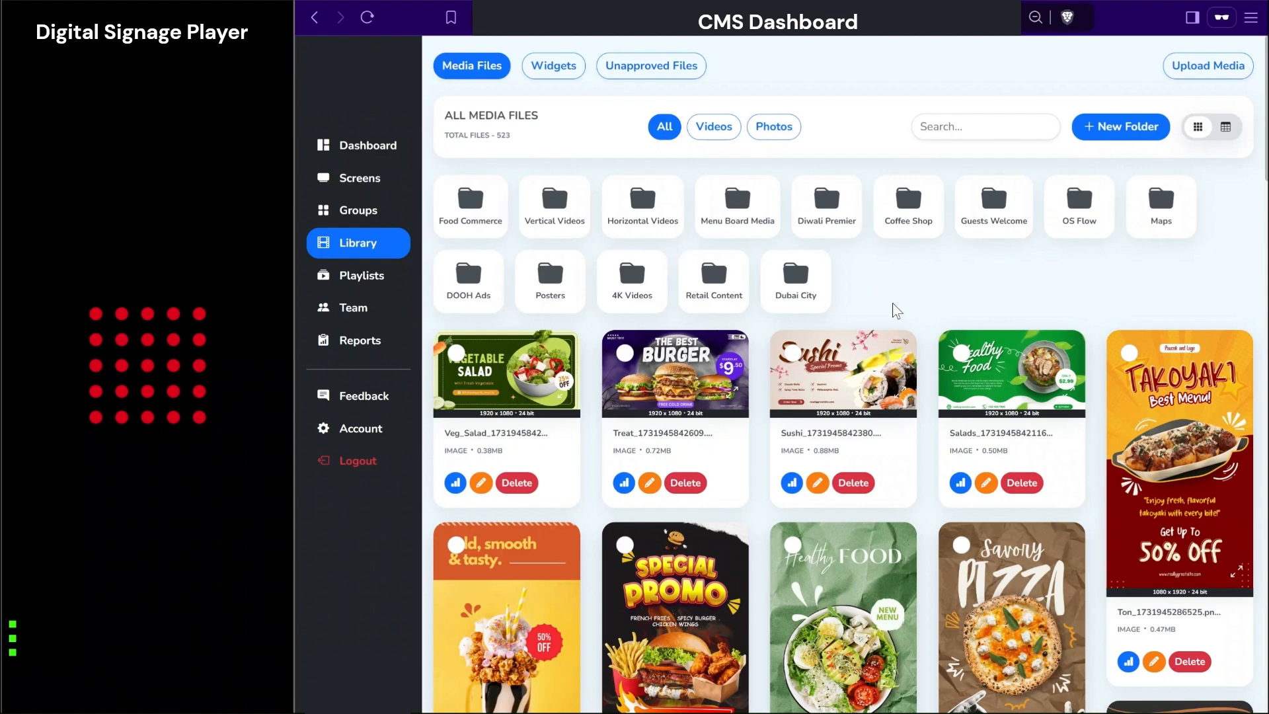
left_click(1209, 66)
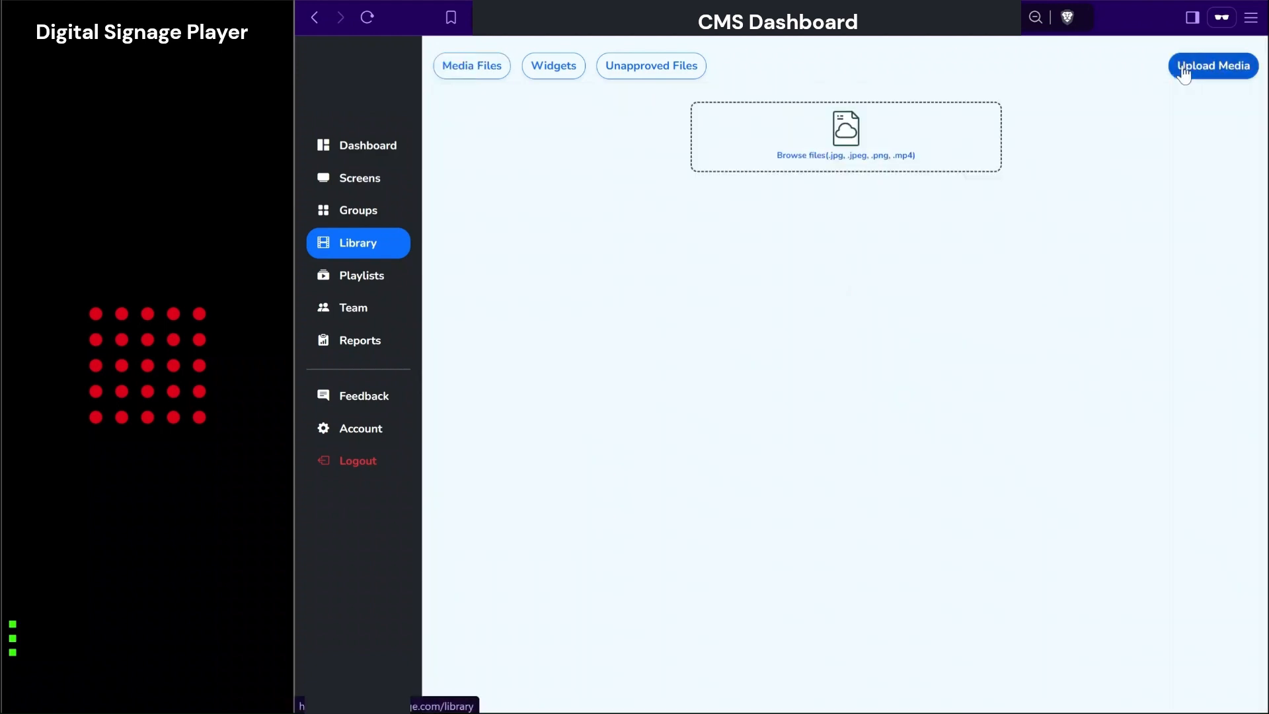
left_click(899, 158)
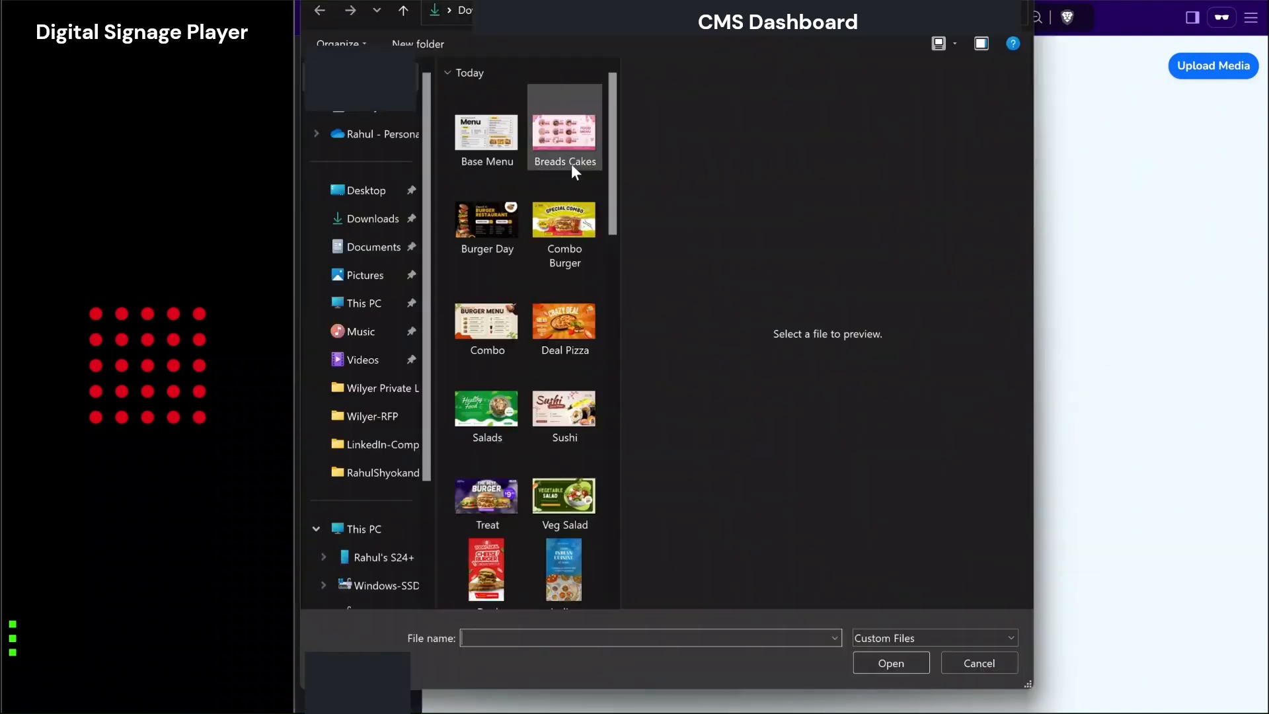
left_click(503, 157)
left_click(561, 155, "ctrl")
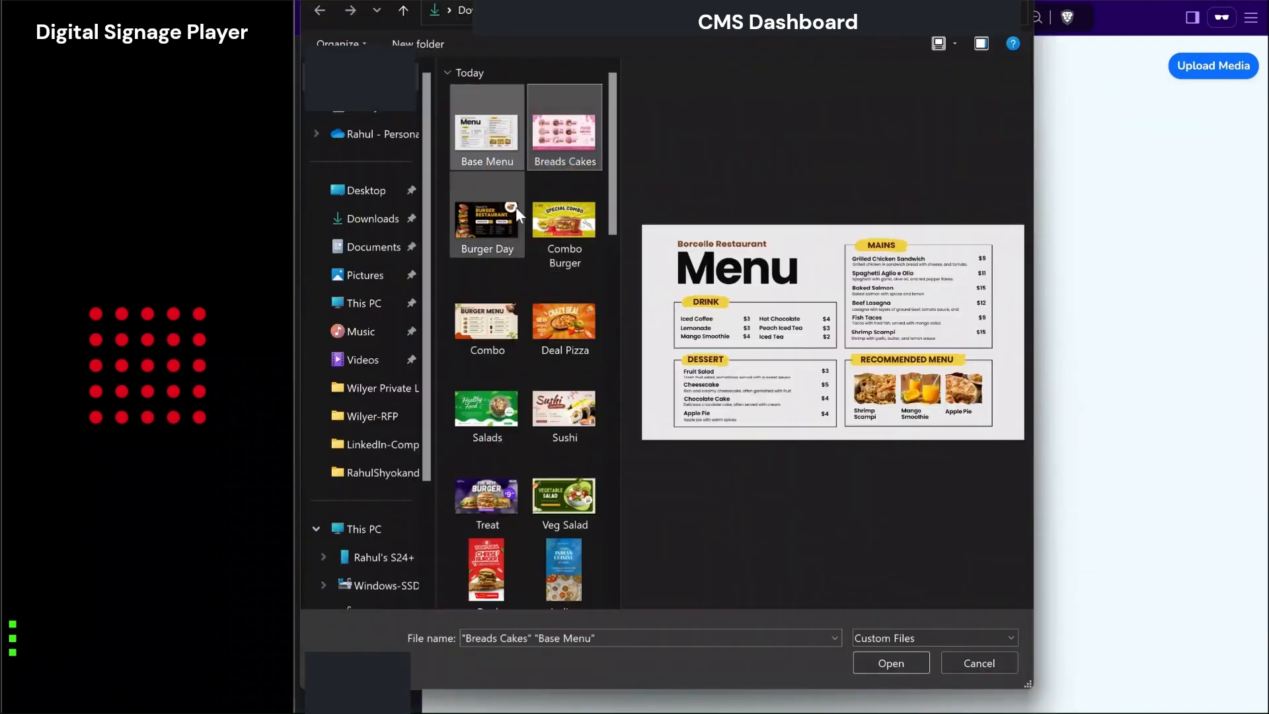
left_click(516, 207, "ctrl")
left_click(561, 210, "ctrl")
left_click(487, 321, "ctrl")
left_click(562, 324, "ctrl")
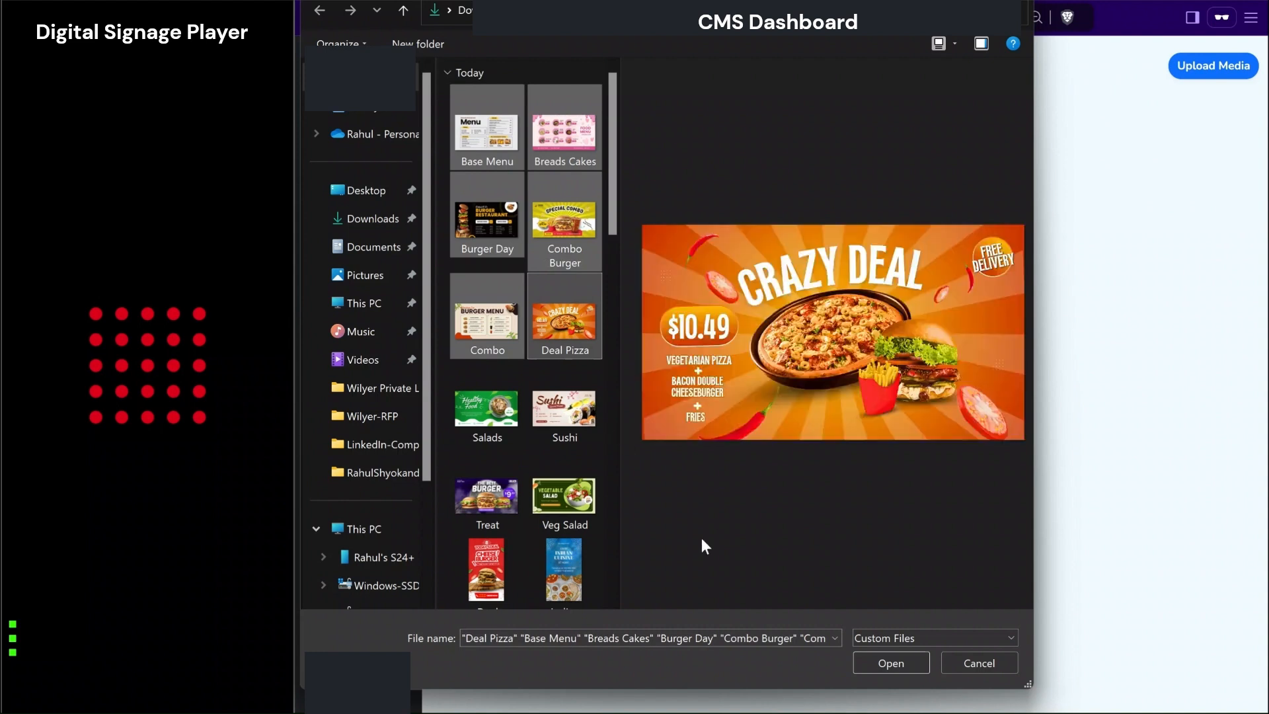
left_click(892, 662)
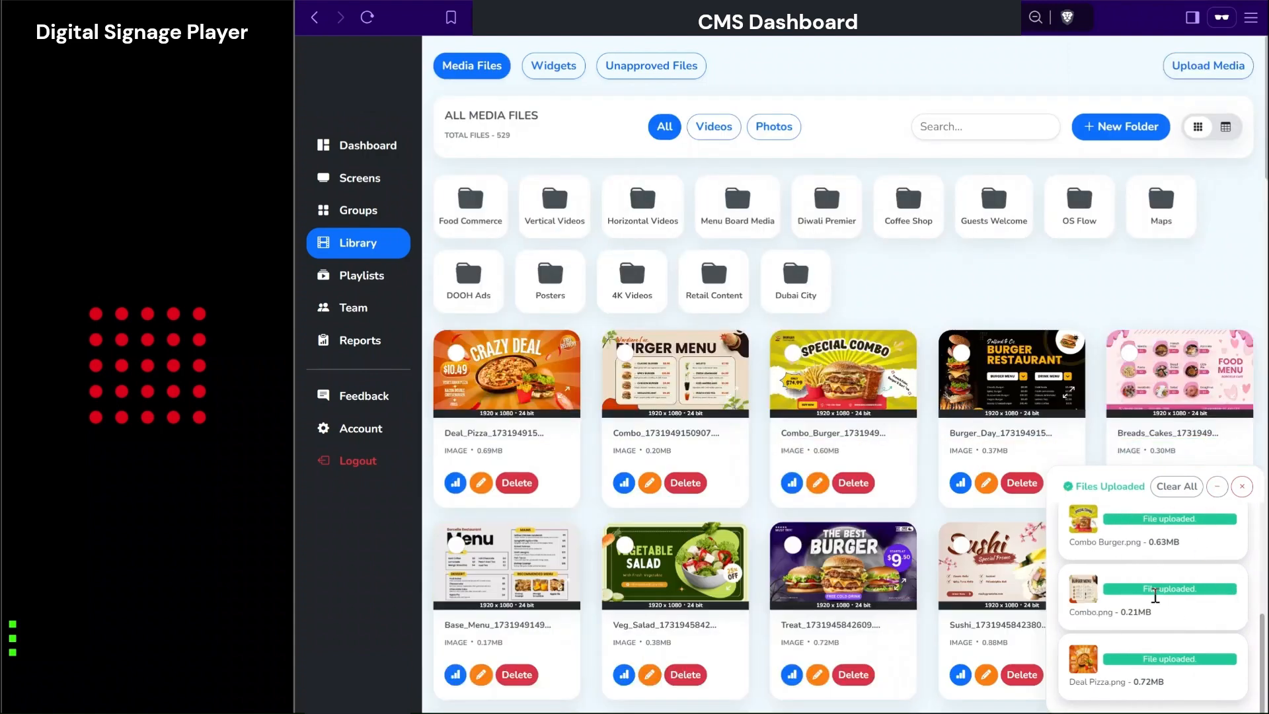
left_click(1242, 486)
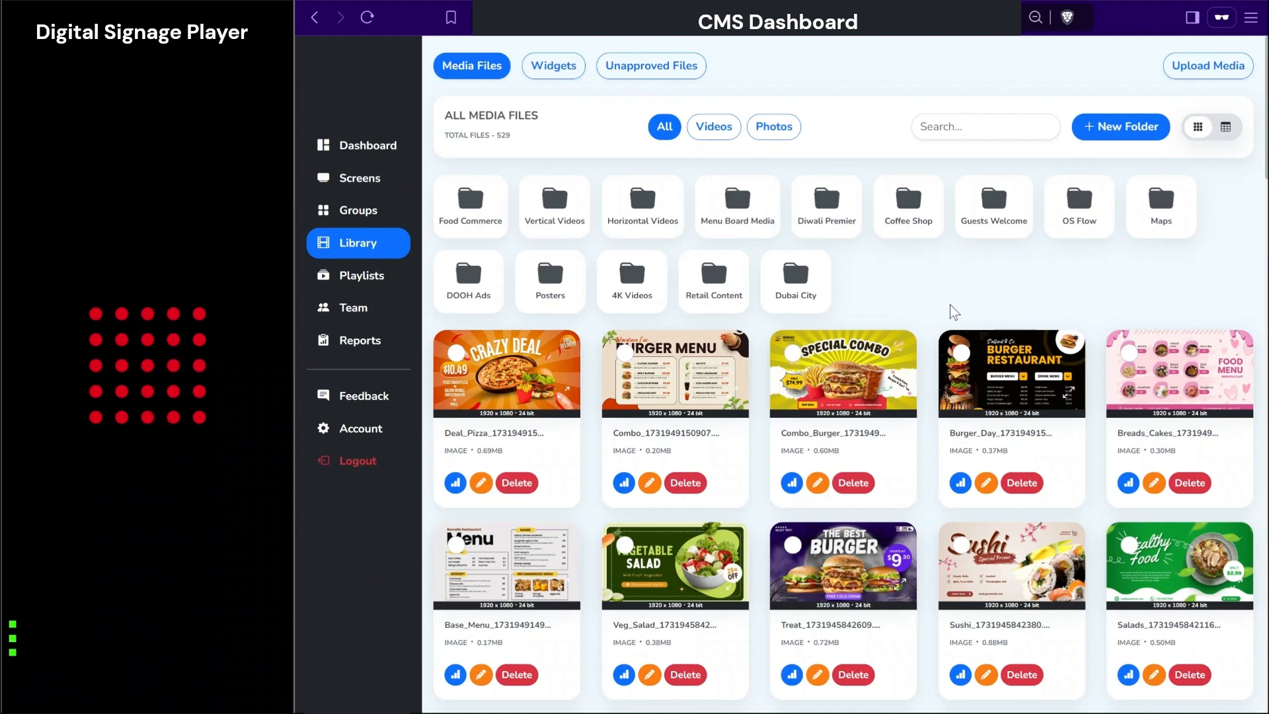
Show the widgets available in the library.
left_click(555, 70)
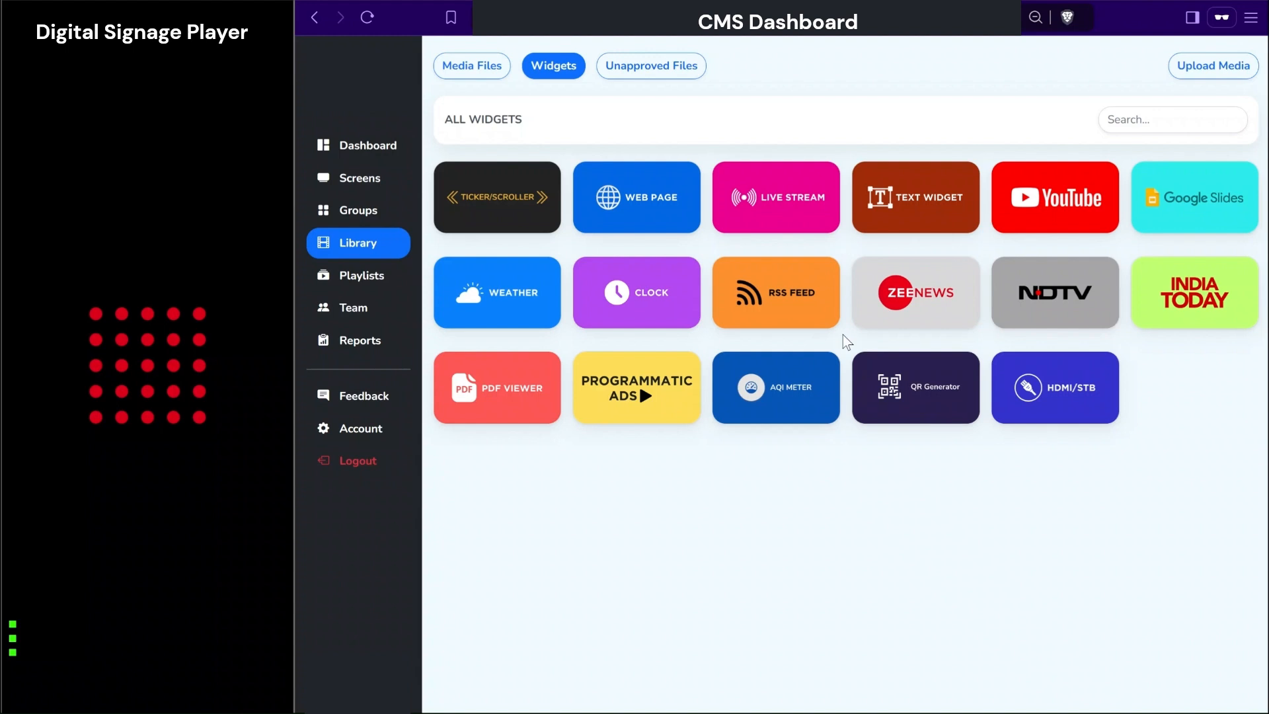
Create a new playlist named ZC Menu.
left_click(363, 283)
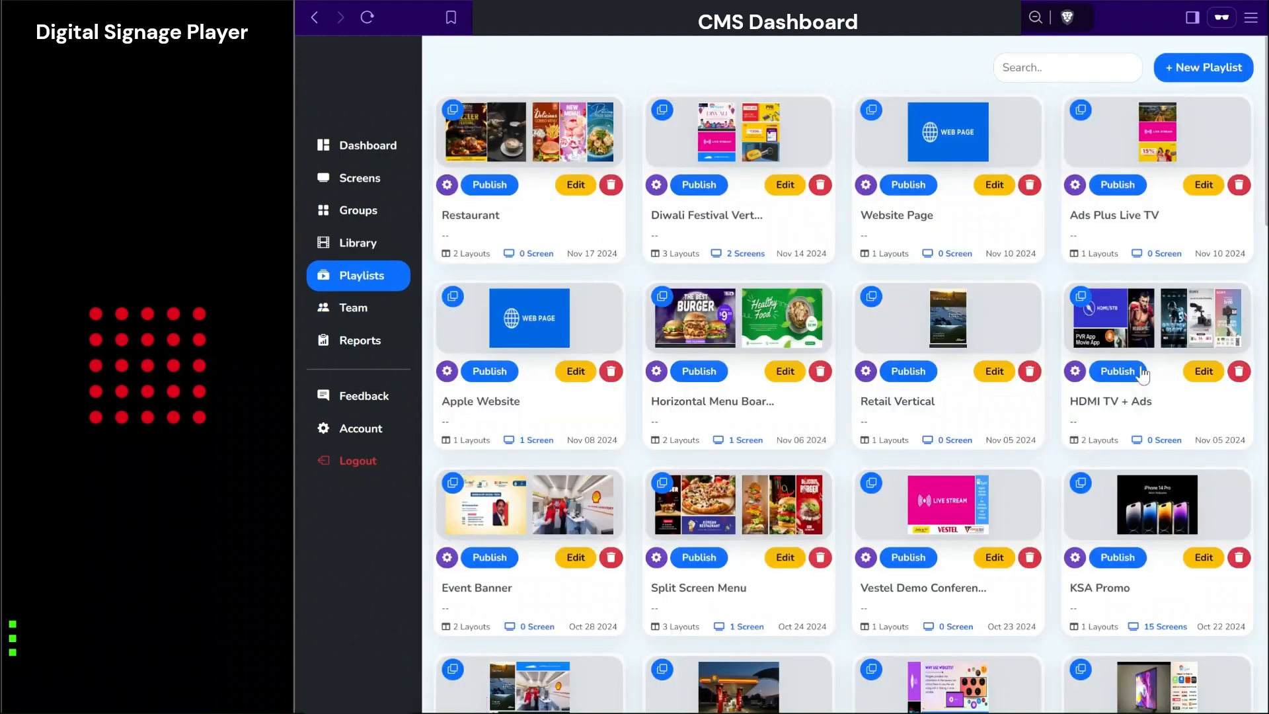
left_click(1216, 67)
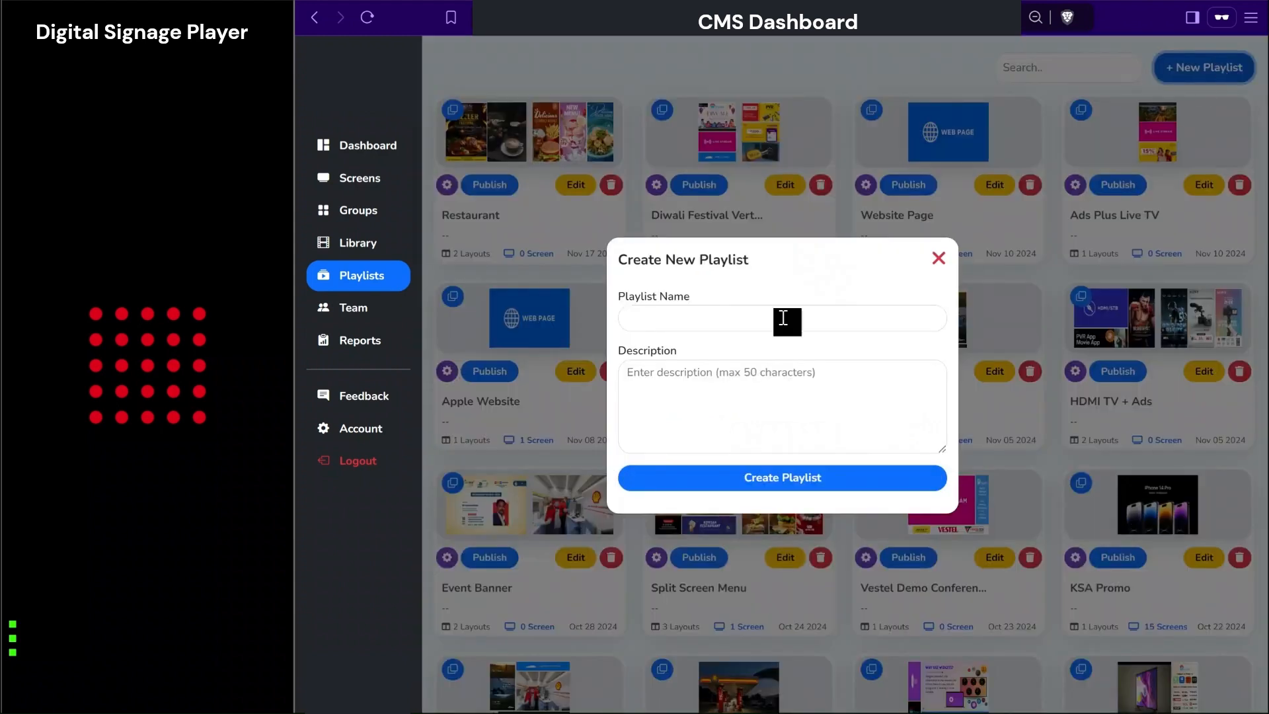
left_click(747, 324)
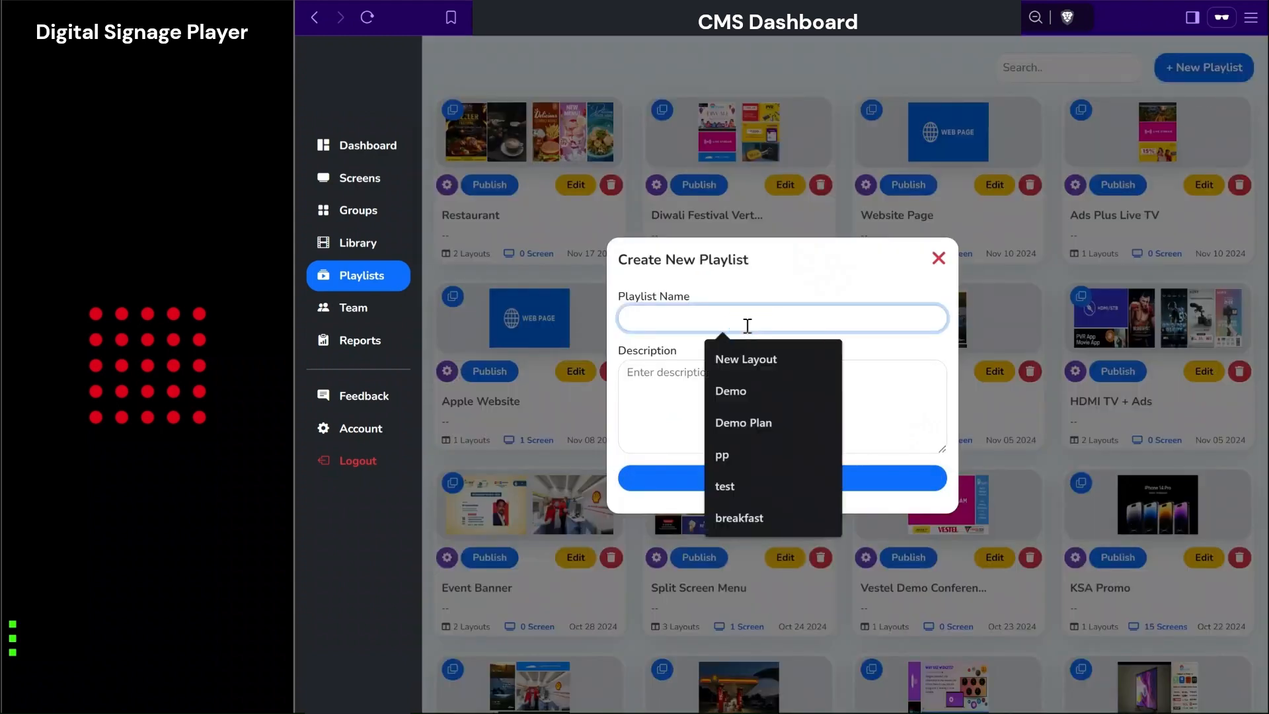
type("ZC Menu")
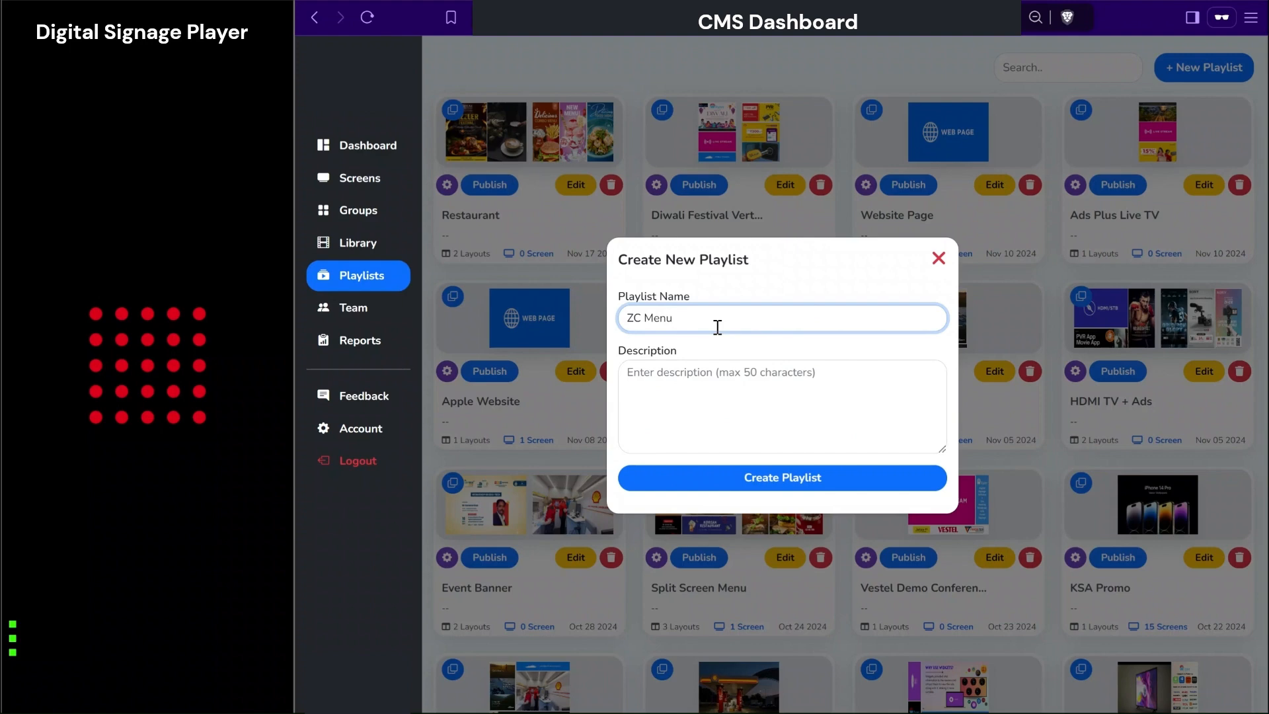
left_click(697, 484)
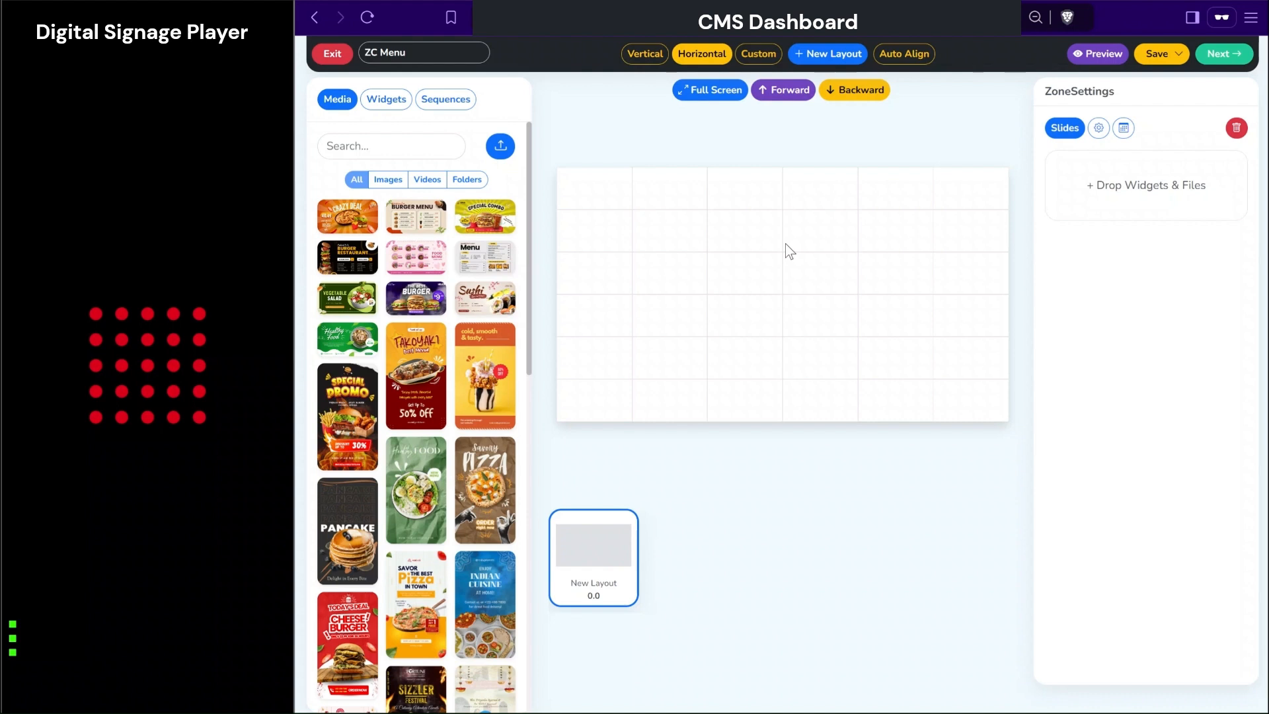
Try the vertical orientation, then apply a custom layout size with the height set to 1080.
left_click(645, 54)
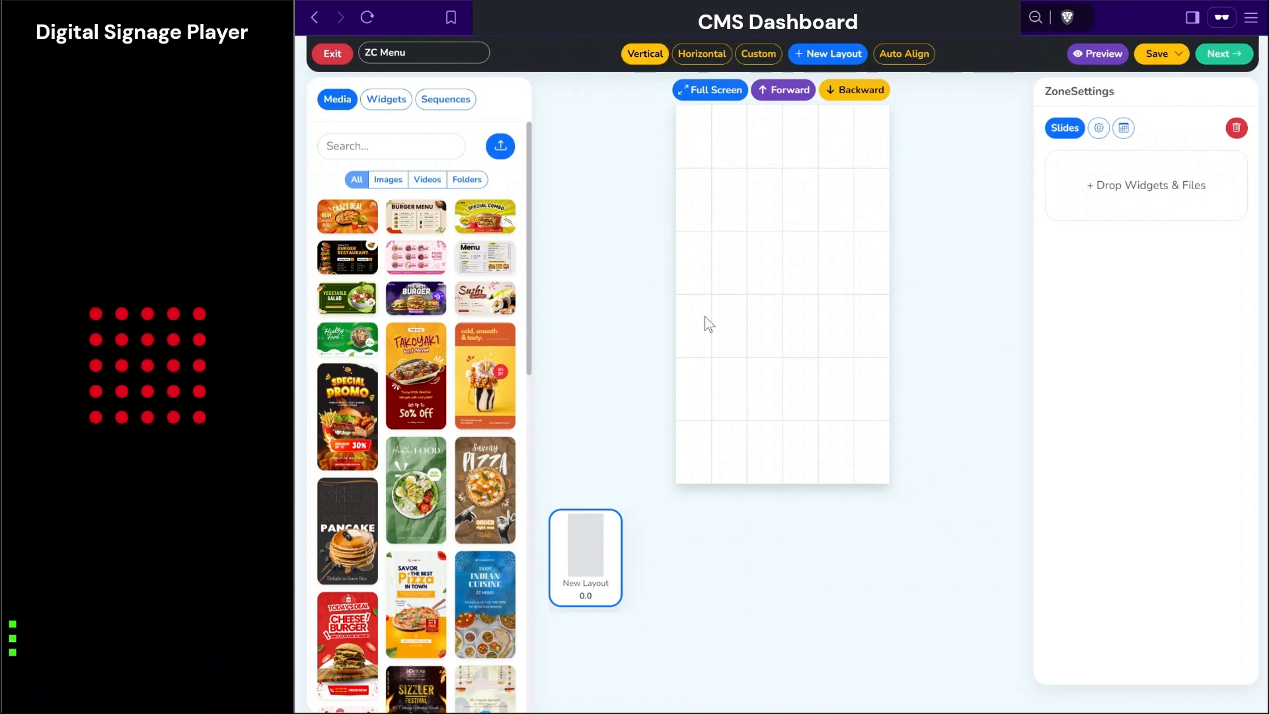
left_click(758, 55)
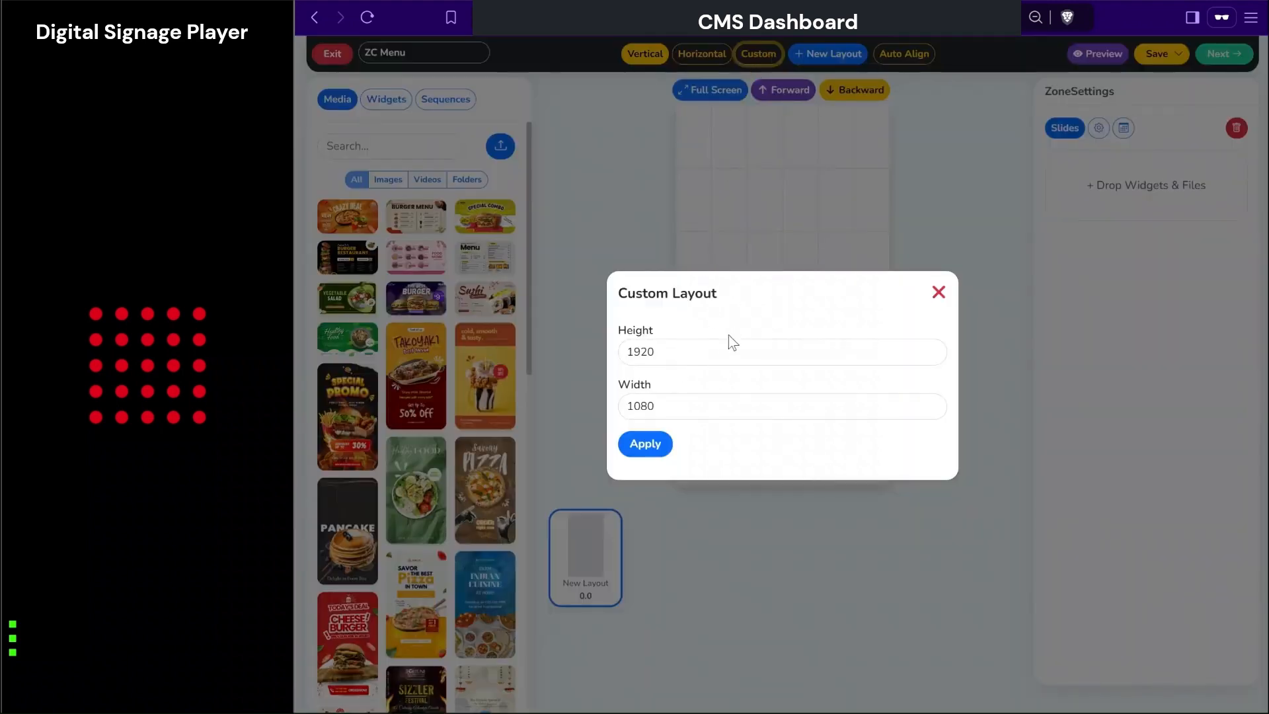
left_click(707, 350)
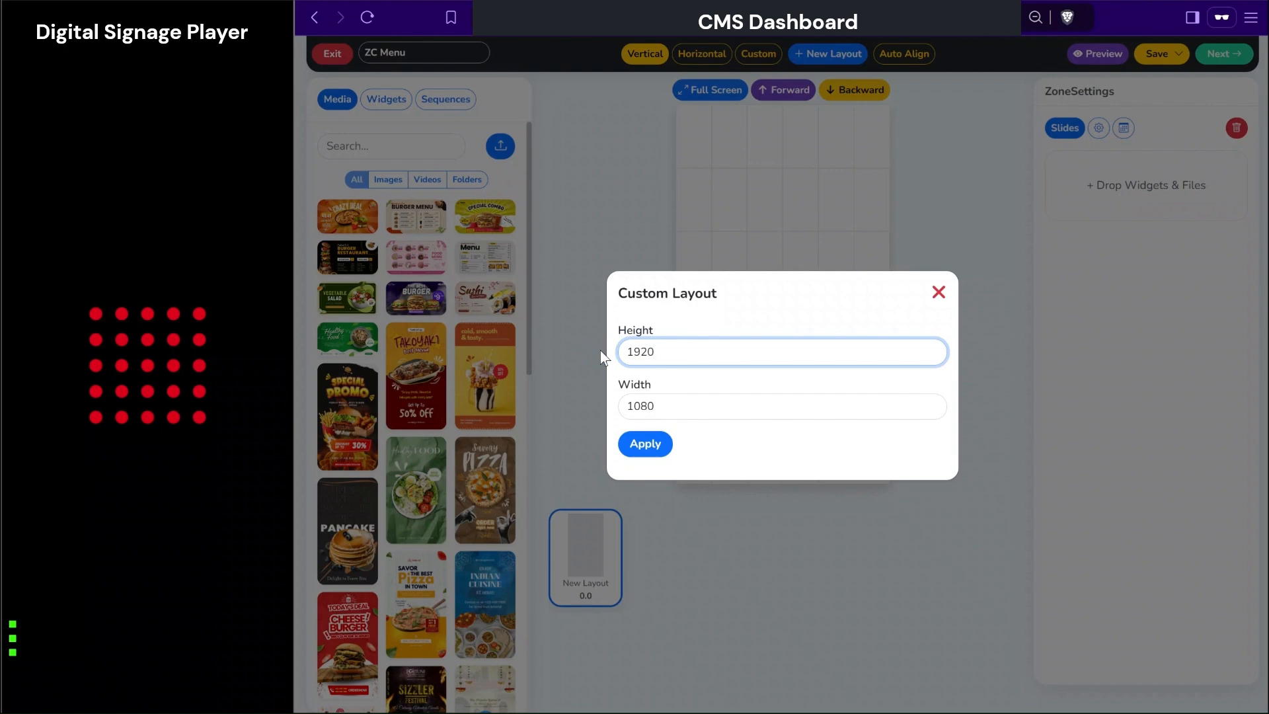
key("BackSpace")
key("BackSpace")
key("BackSpace")
type("080")
left_click(653, 446)
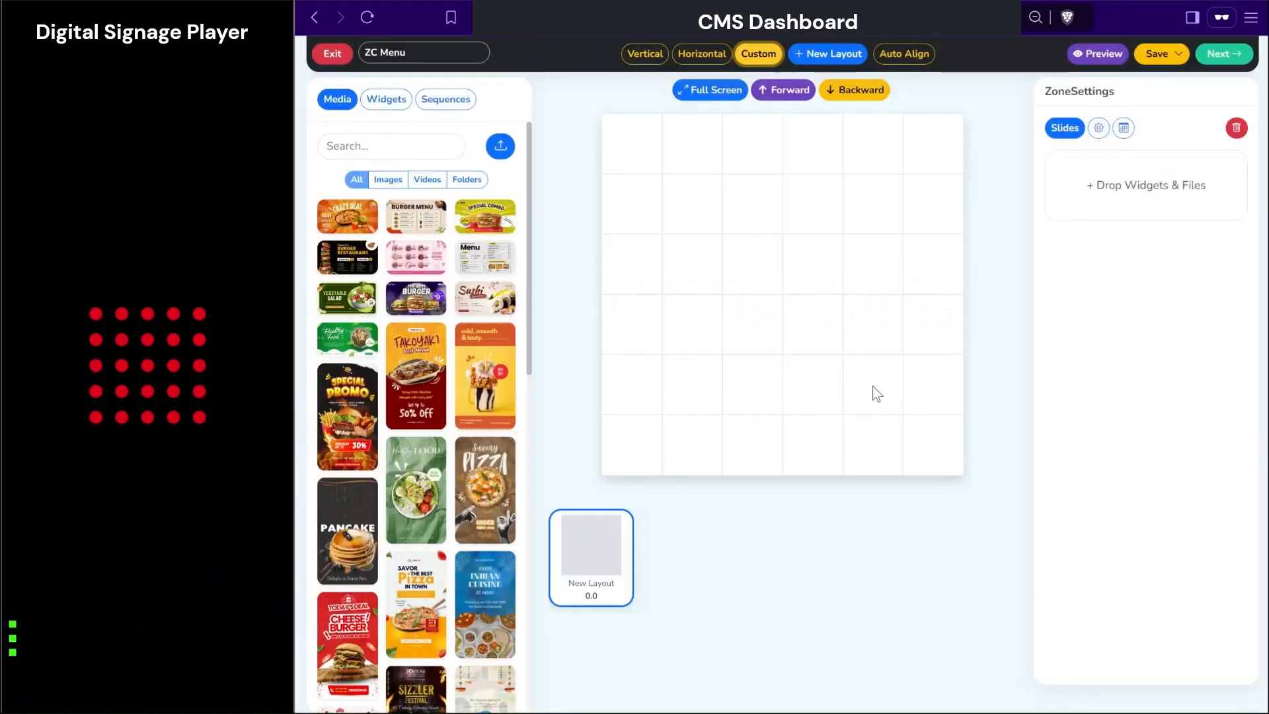
left_click(898, 346)
Switch the layout to vertical orientation, add the Takoyaki Best Menu poster and make it fill the full screen.
left_click(645, 53)
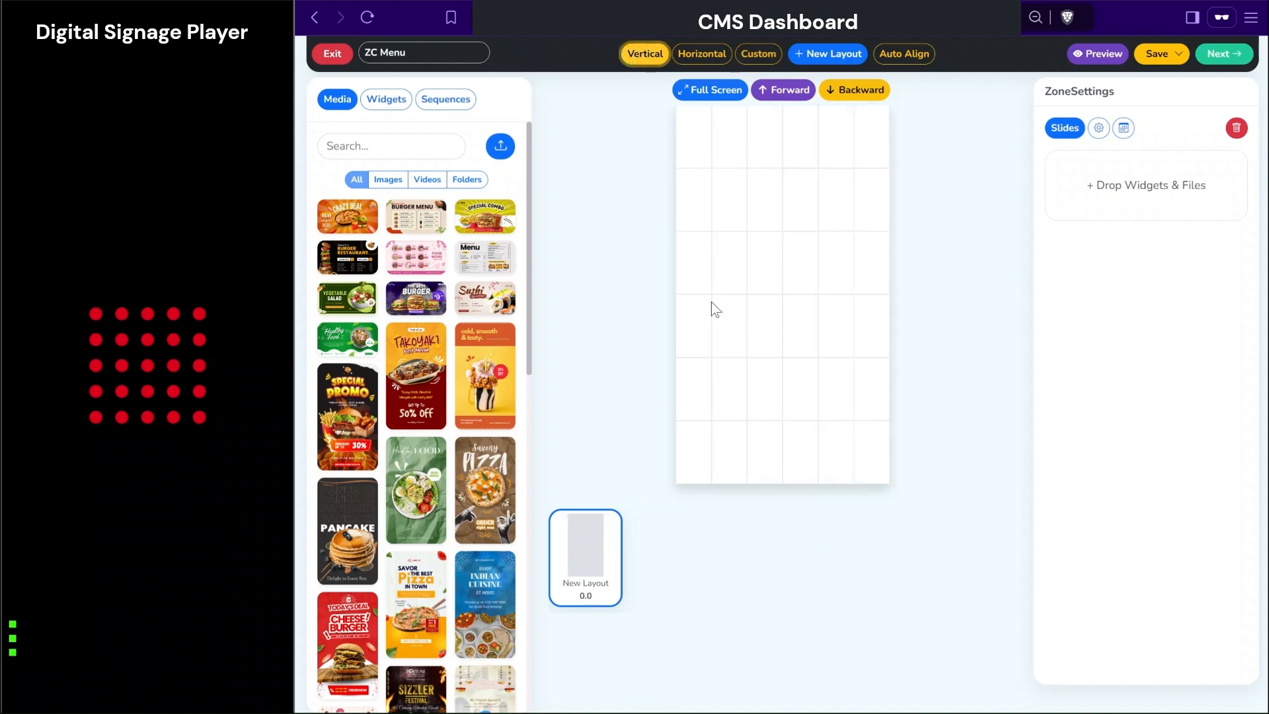
left_click(674, 268)
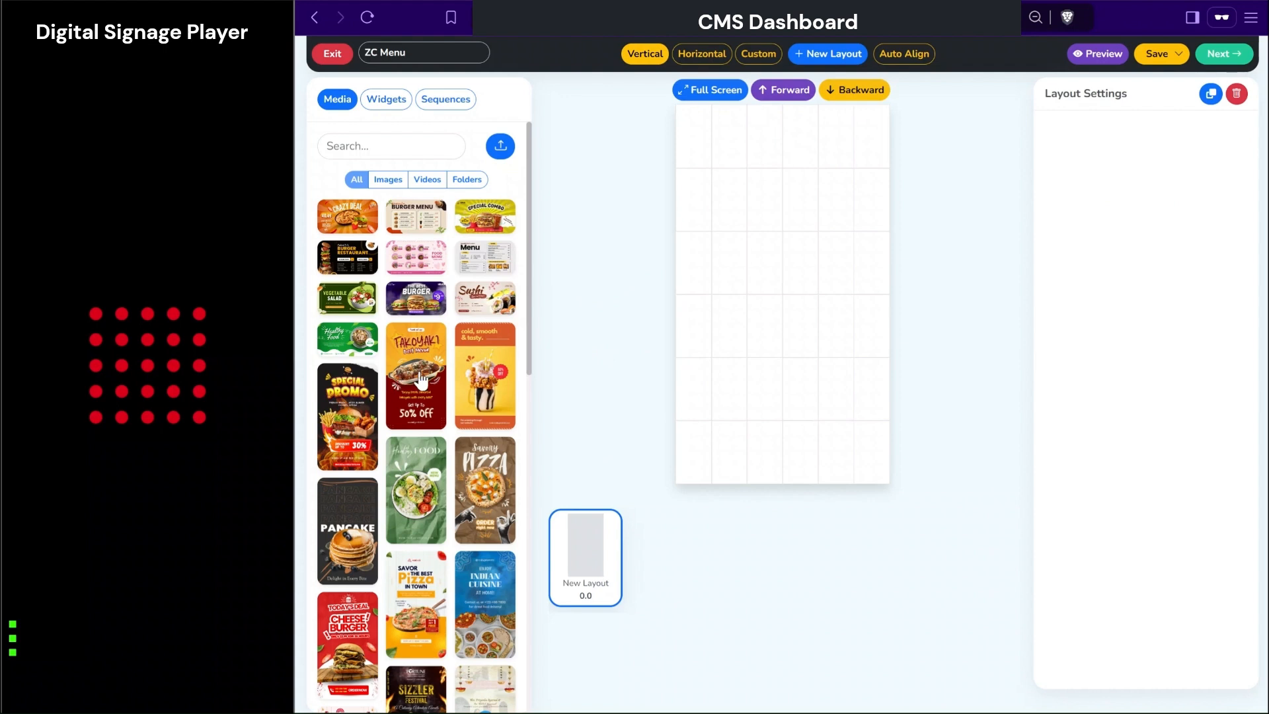
left_click_drag(420, 380, 671, 160)
left_click_drag(795, 367, 863, 476)
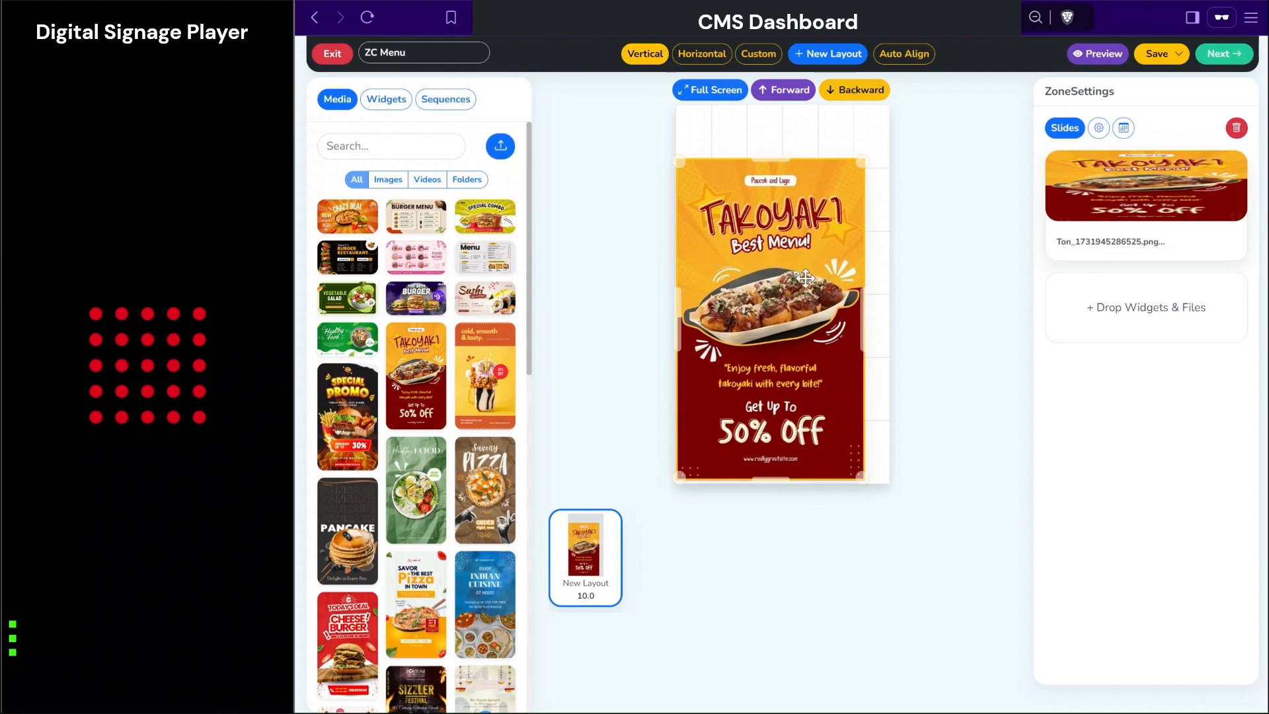
left_click(715, 92)
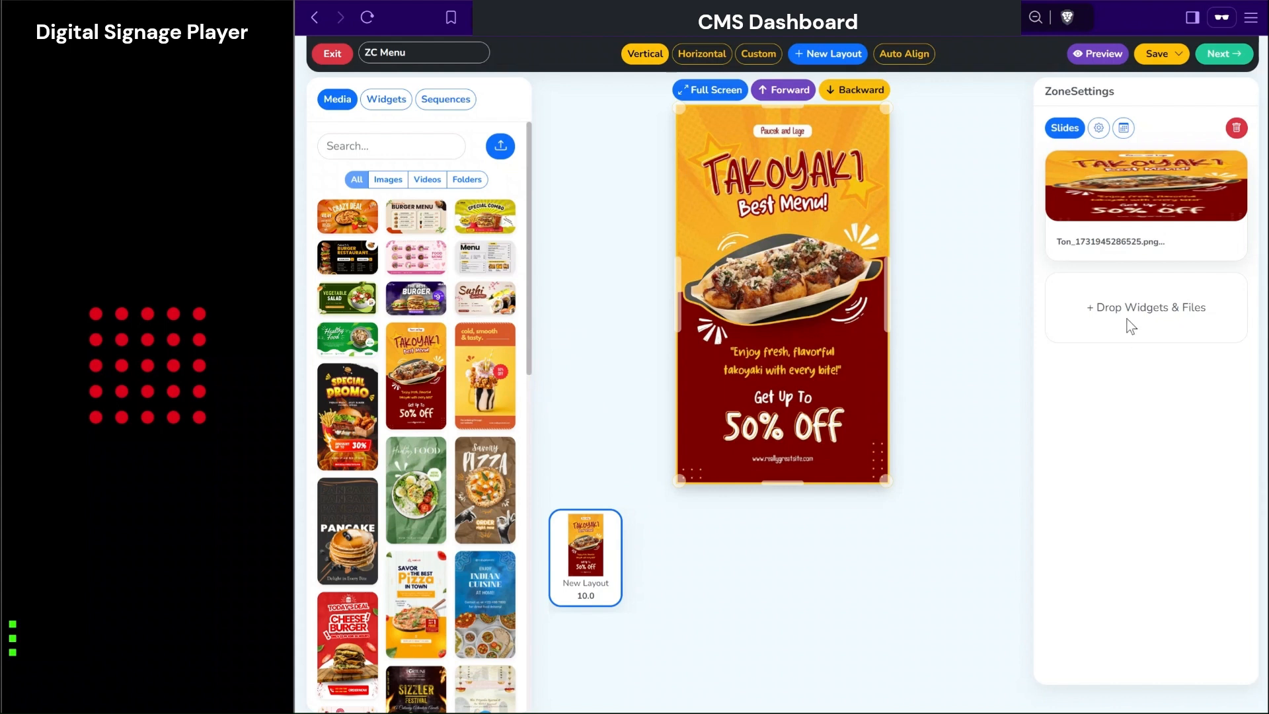
Add the Shakes, Plate, Pancake and Promo posters as further slides in the Takoyaki zone.
left_click_drag(478, 378, 1147, 312)
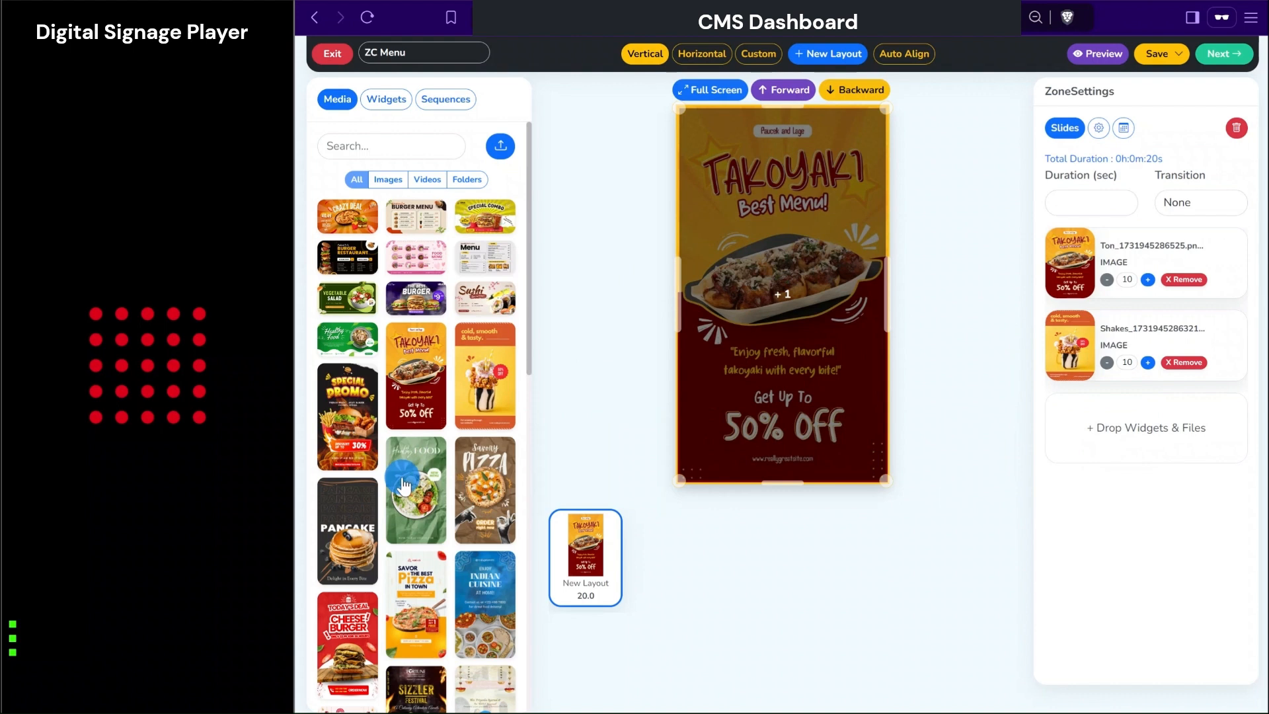
mouse_move(404, 486)
left_mouse_down()
mouse_move(486, 409)
mouse_move(998, 356)
mouse_move(1094, 425)
left_mouse_up()
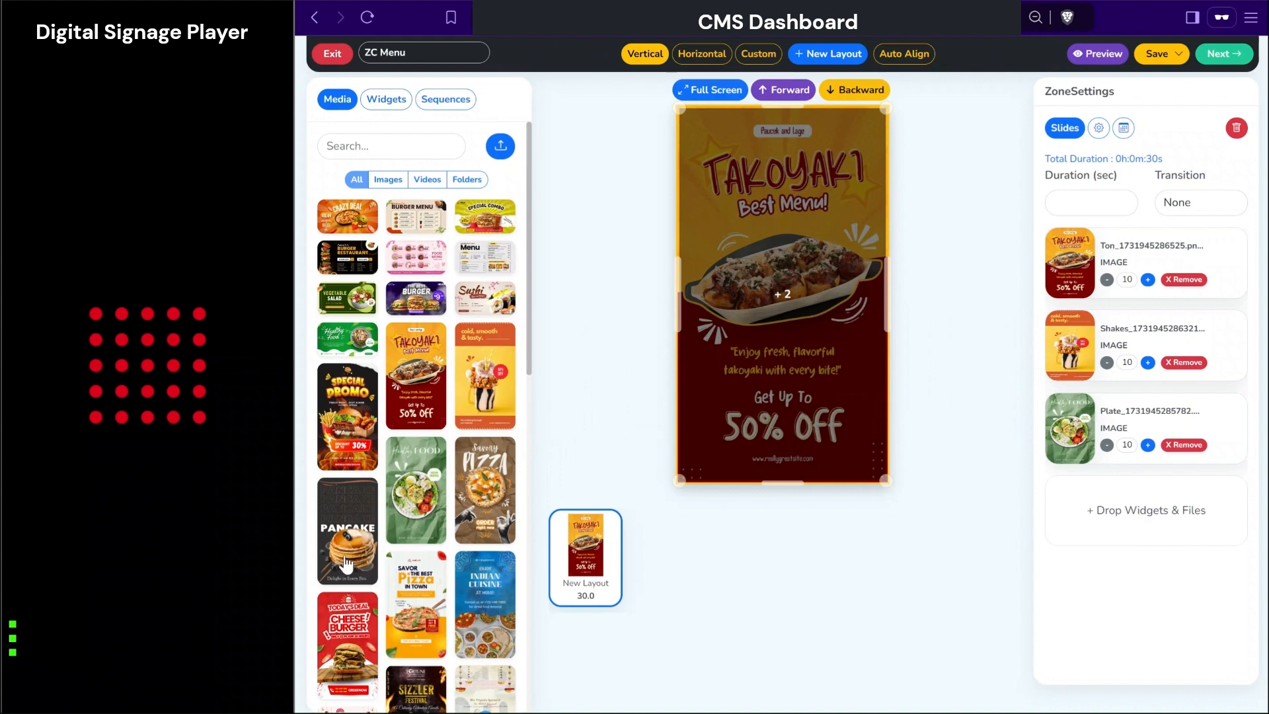
left_click_drag(345, 564, 1177, 525)
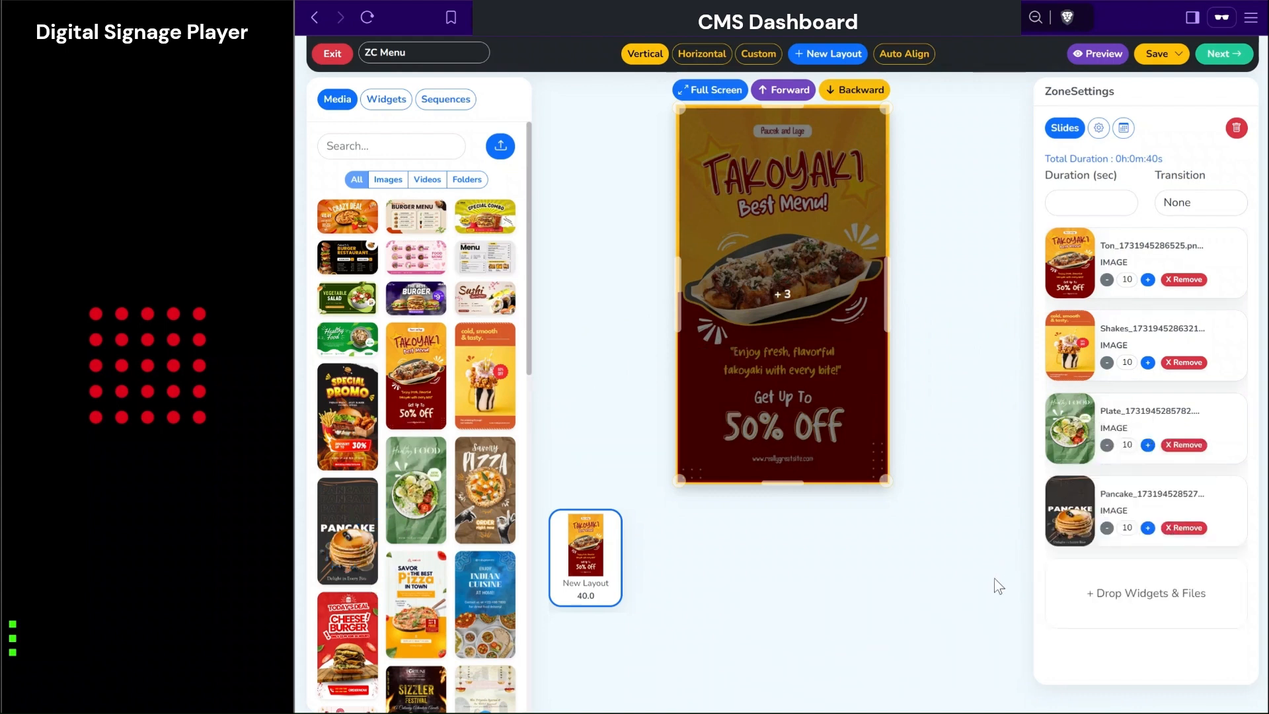
left_click(1134, 594)
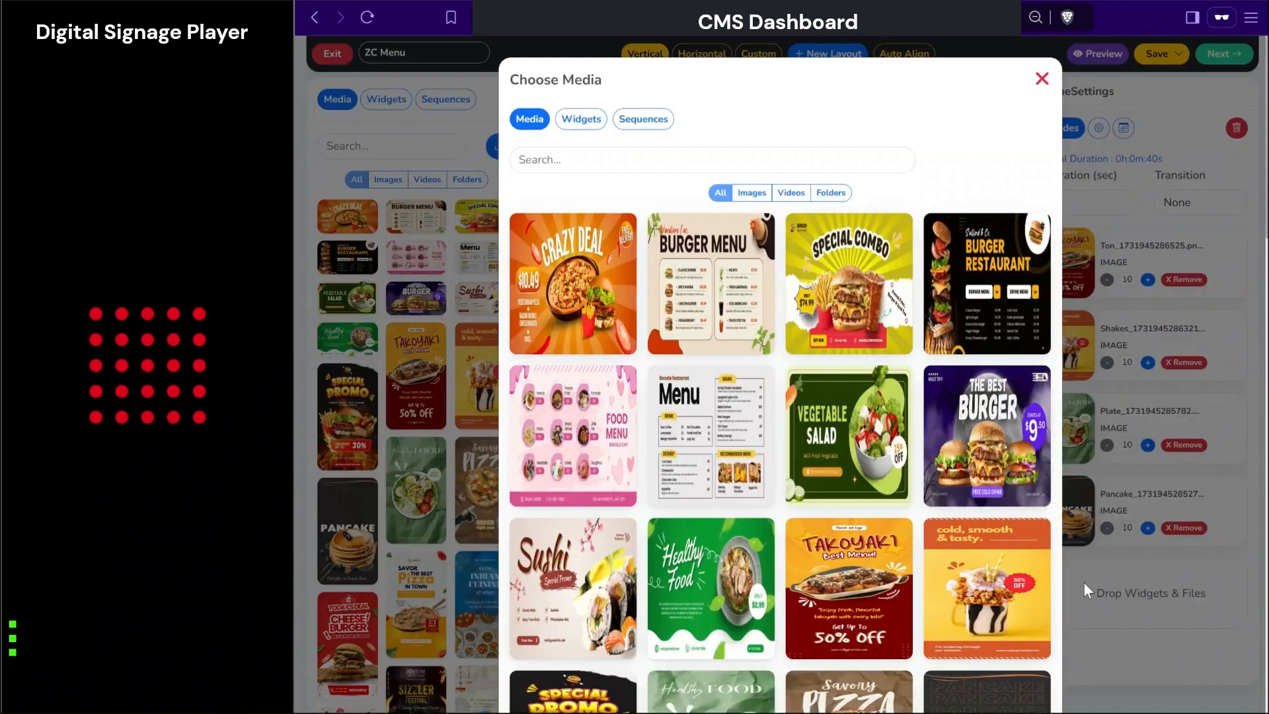
left_click(603, 697)
scroll(1131, 473, "down", 2)
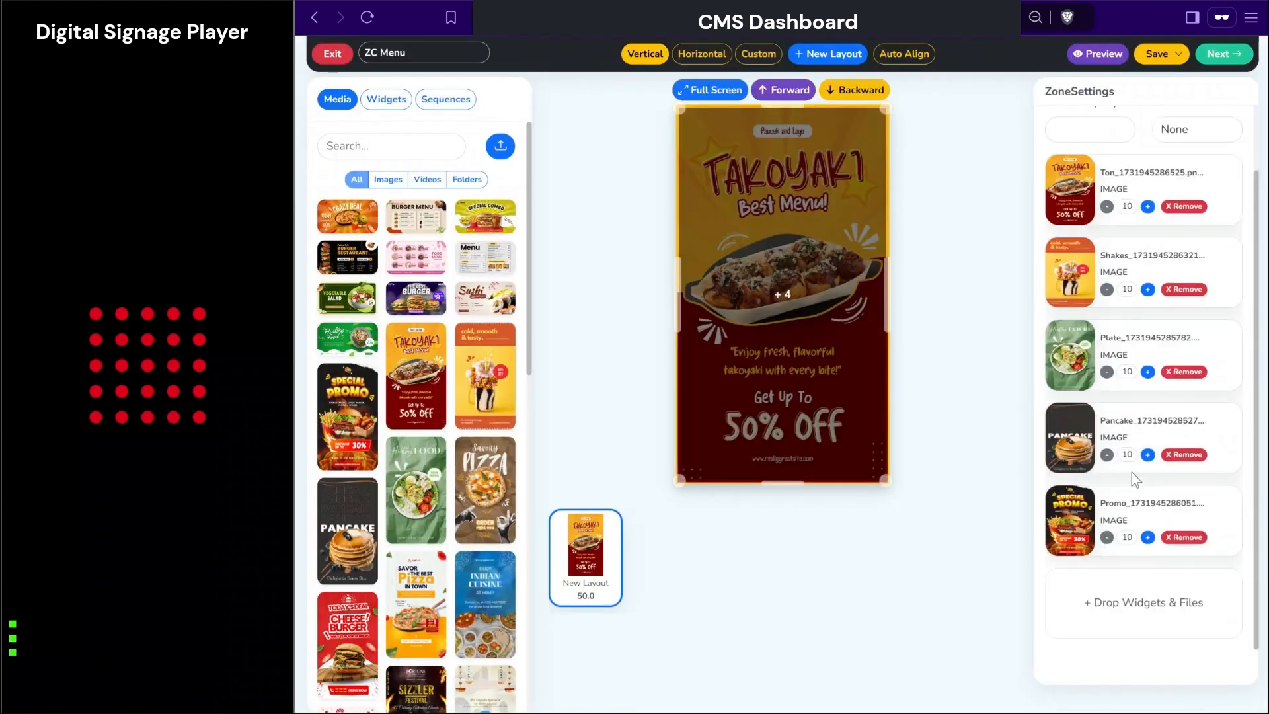
Set the duration of all slides in the zone to 4 seconds and shorten the Shakes slide to 3 seconds.
scroll(1131, 473, "up", 2)
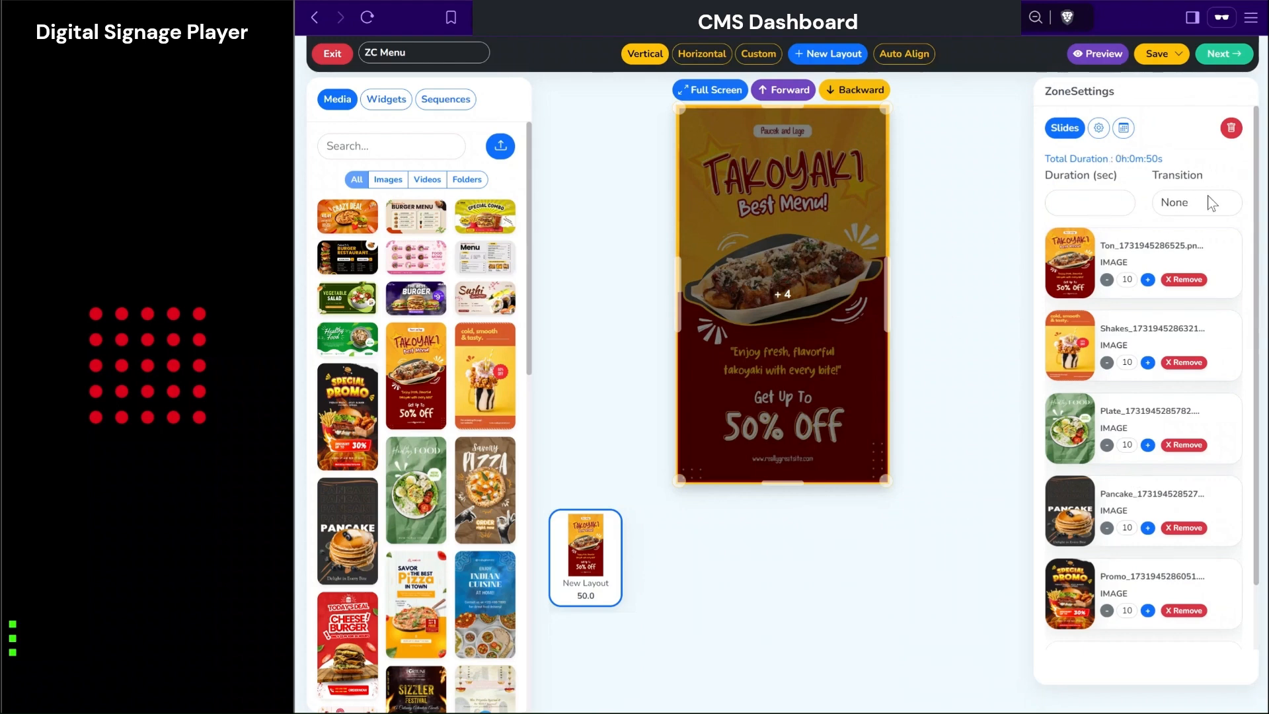
left_click(1072, 198)
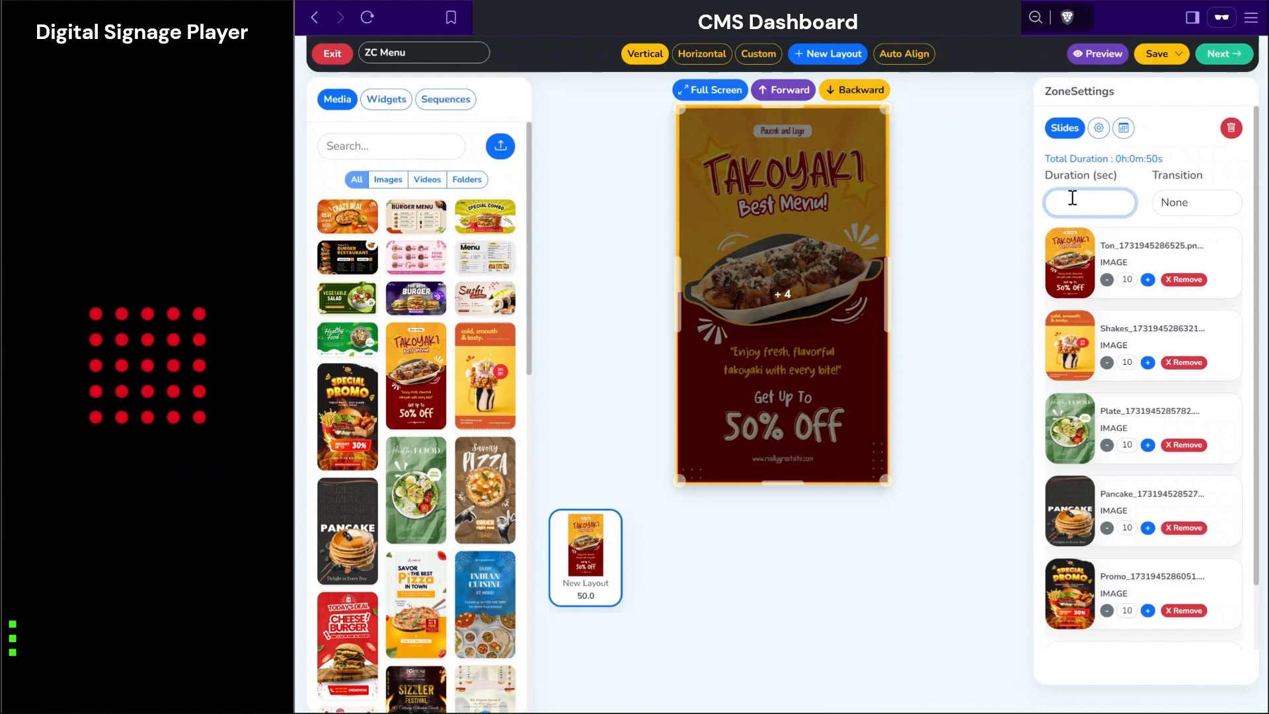
type("4")
left_click(1106, 363)
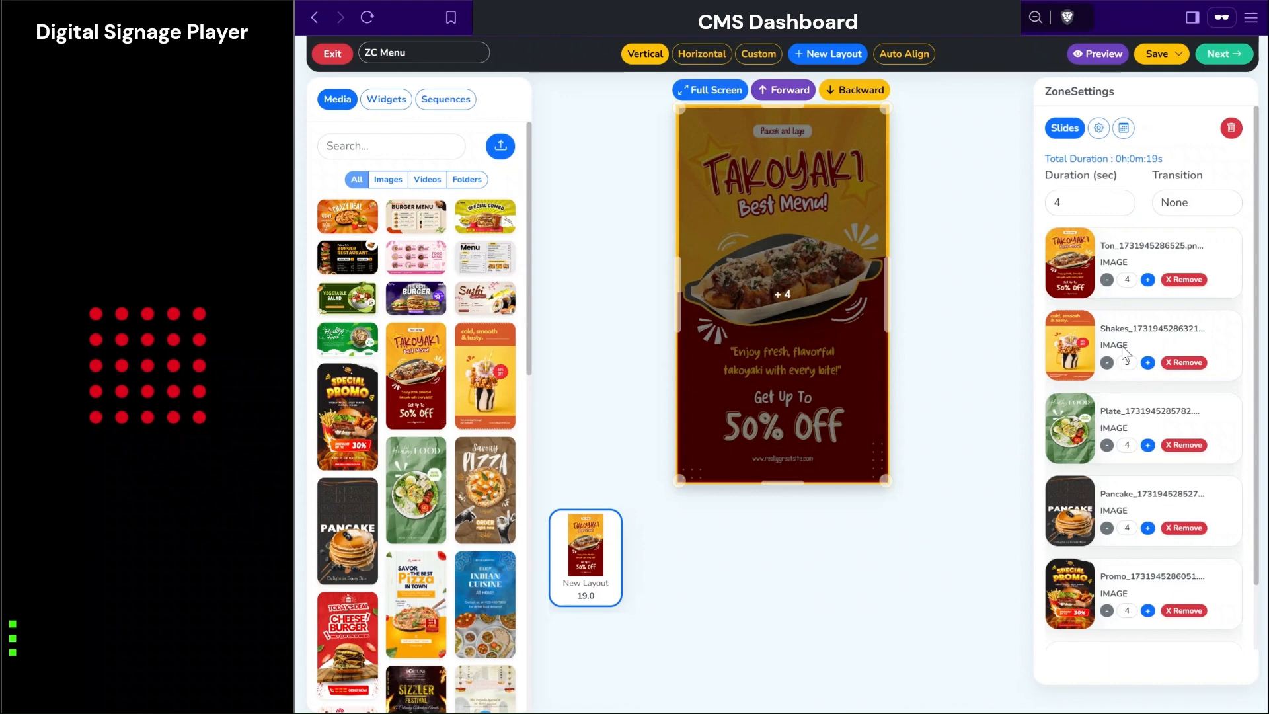
Apply the Left transition to the slides of the Takoyaki zone.
left_click(1186, 196)
left_click(1172, 258)
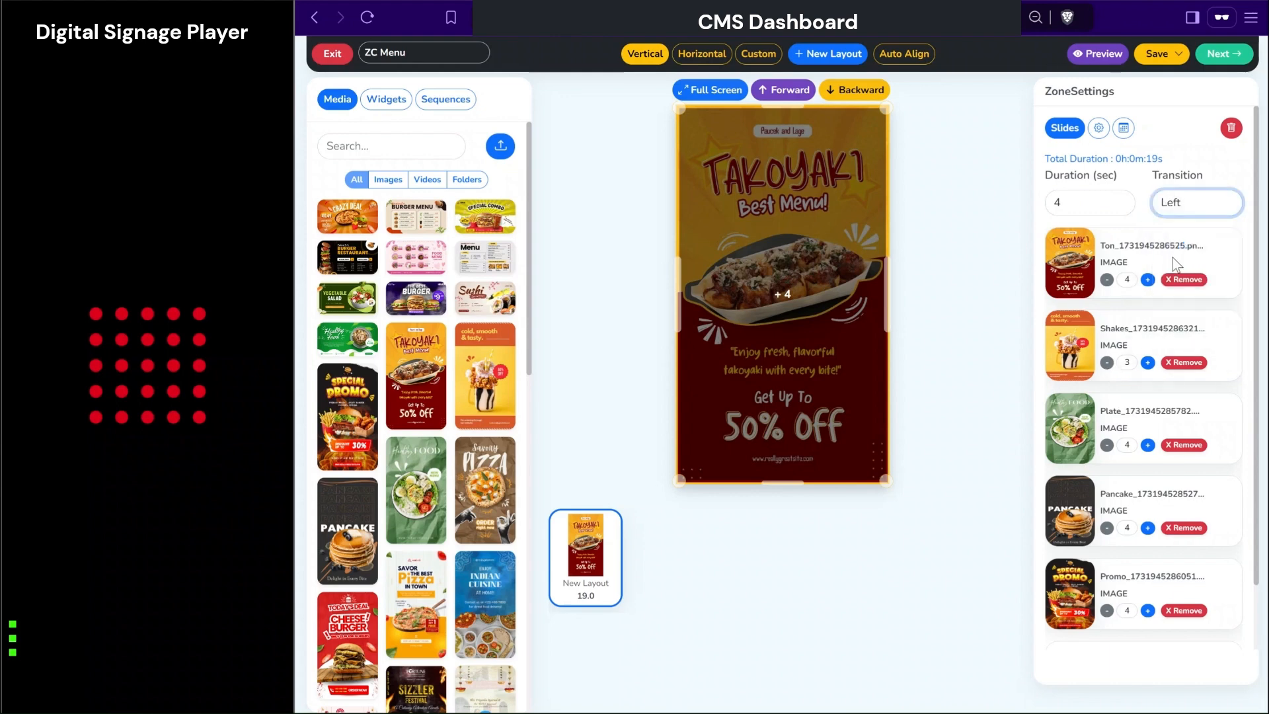
left_click(990, 379)
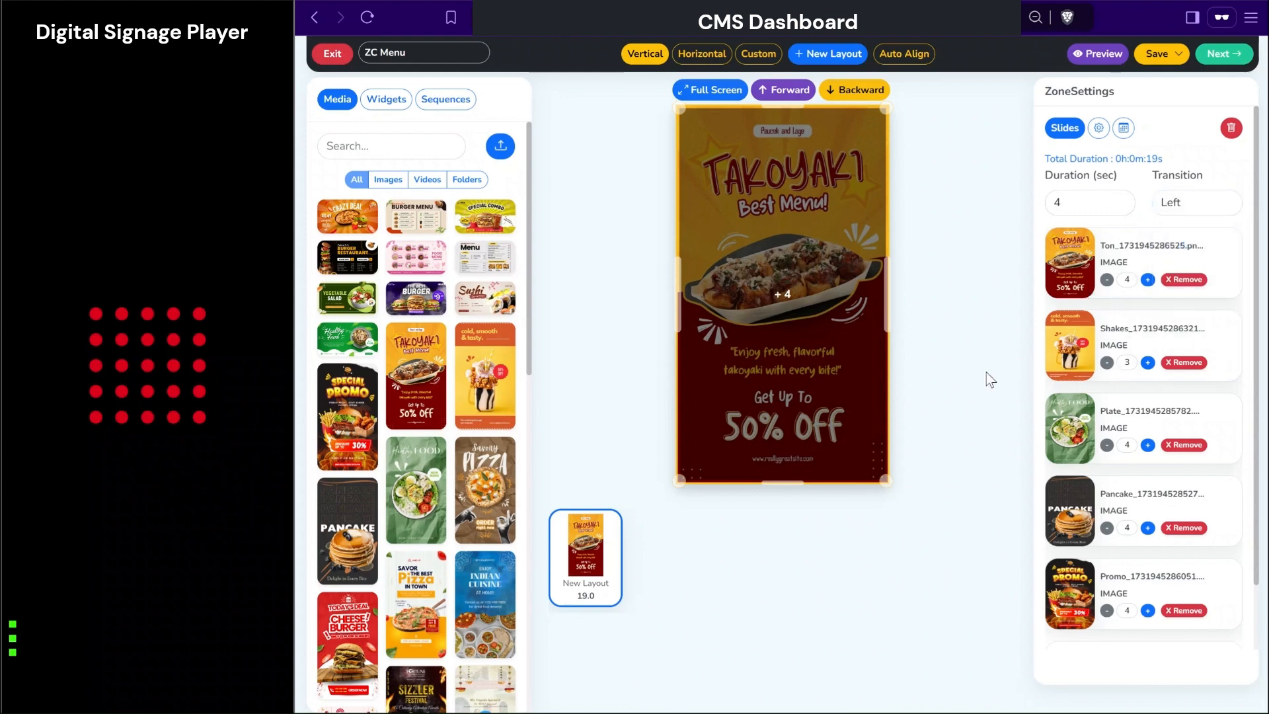
Preview the playlist in portrait orientation, then return to the editor.
left_click(1093, 63)
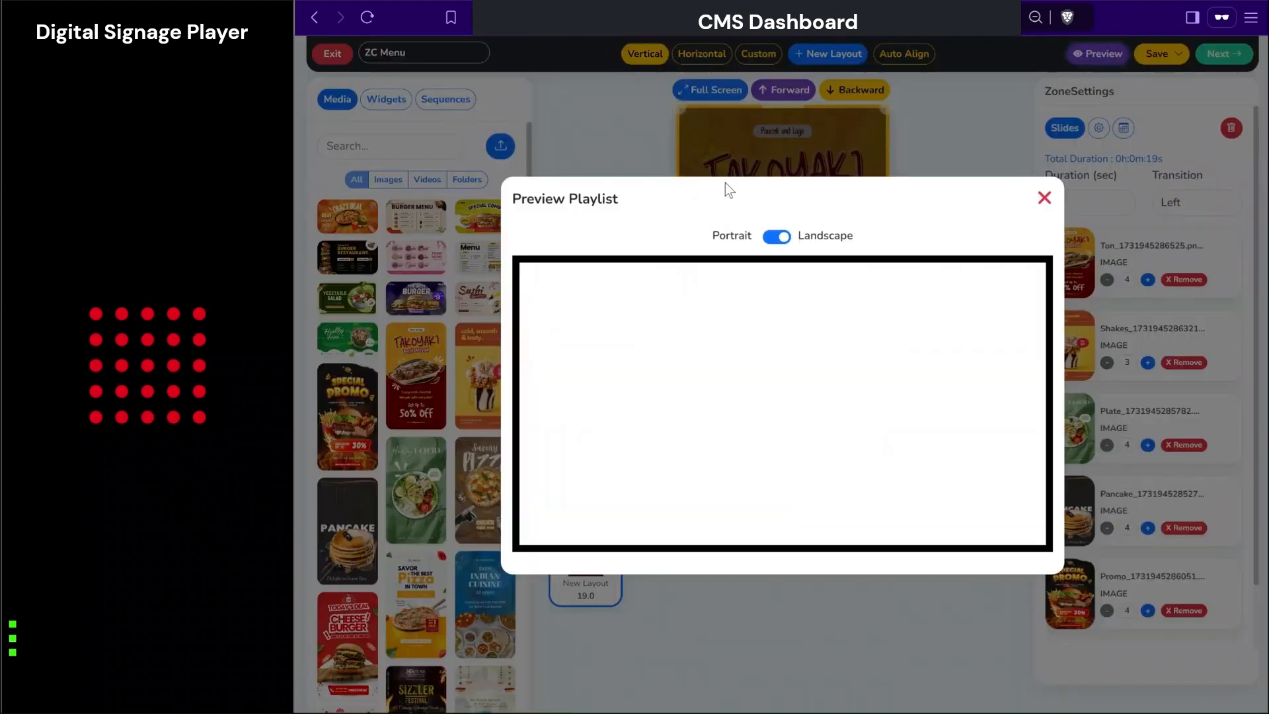
left_click(777, 236)
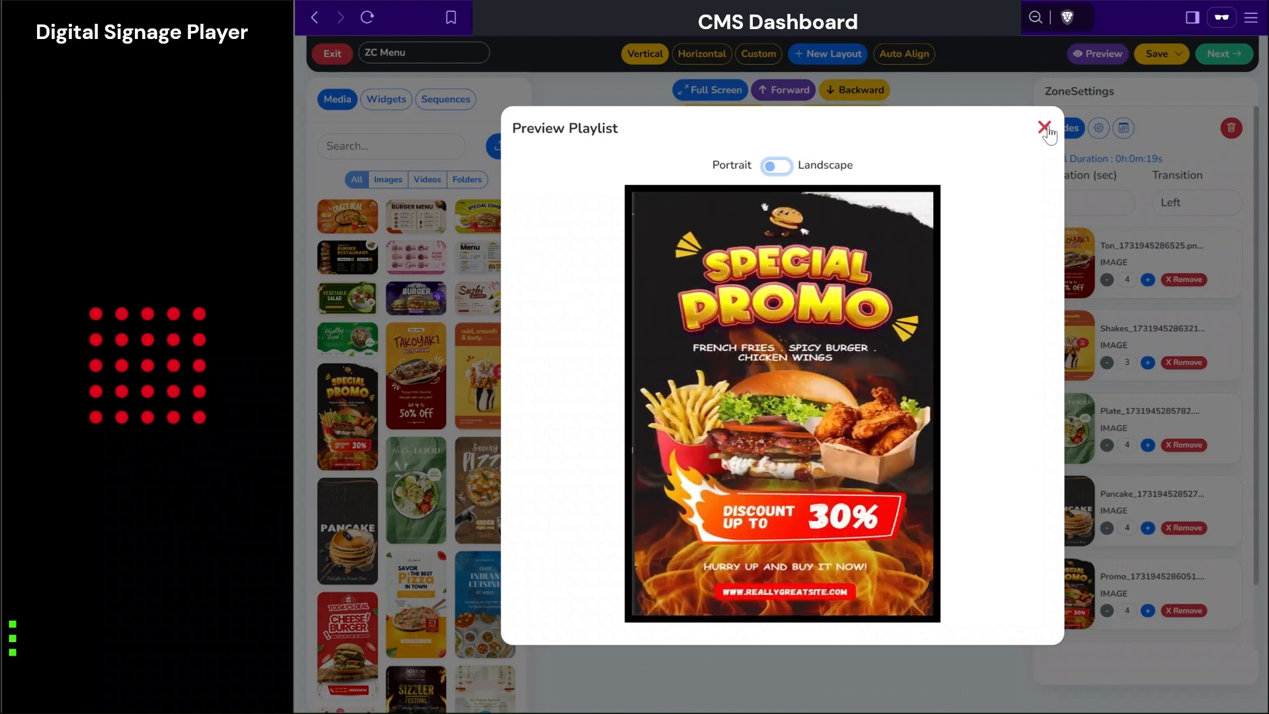
left_click(1044, 127)
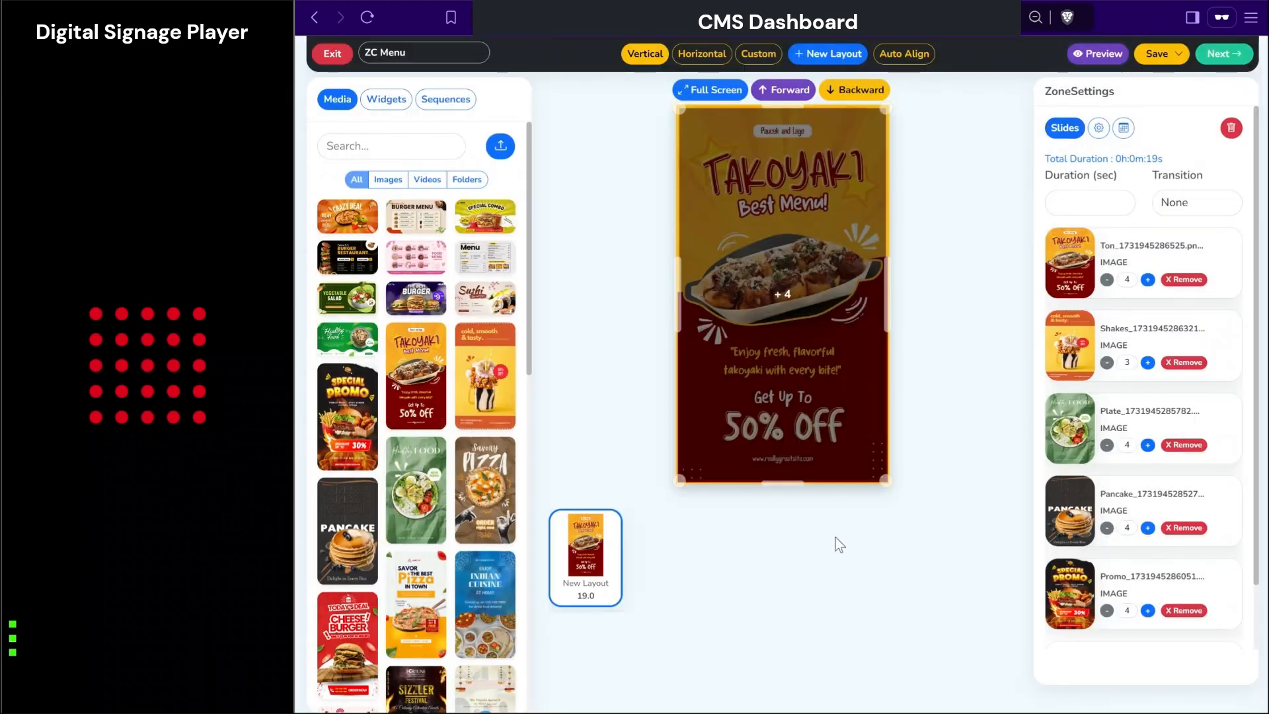
Add a second layout to the playlist and give it vertical orientation.
left_click(832, 63)
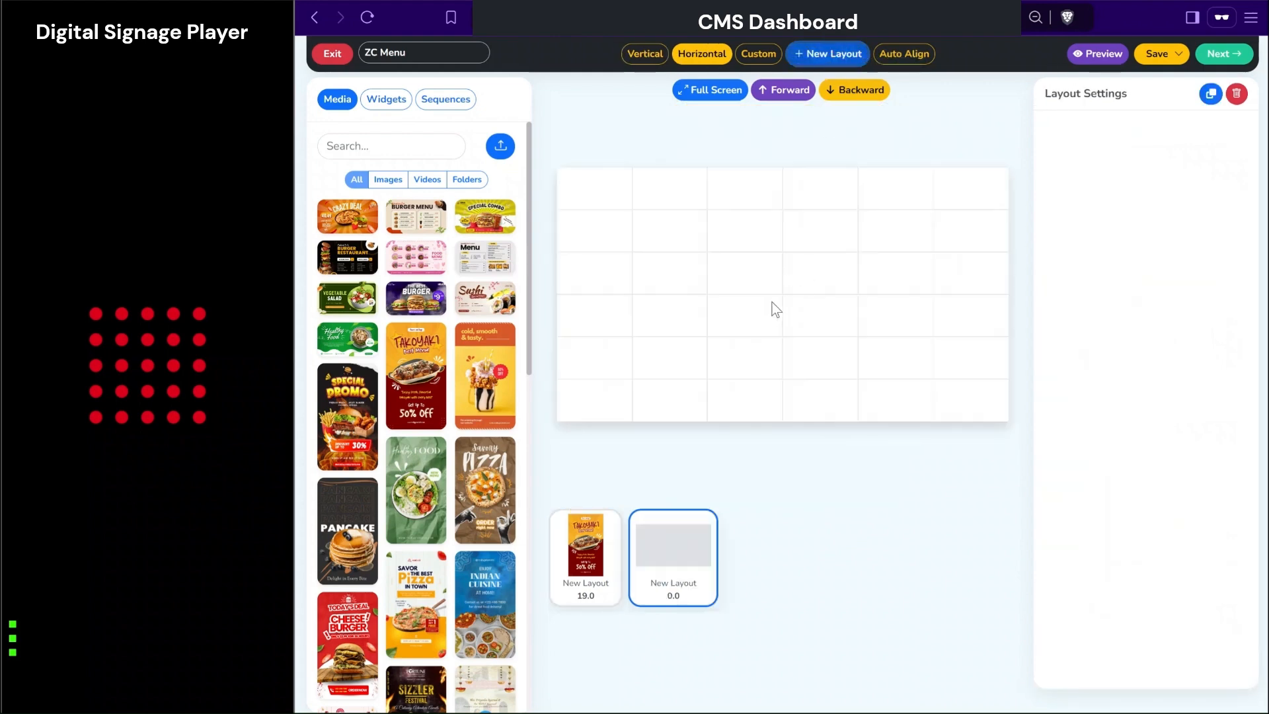
left_click(647, 60)
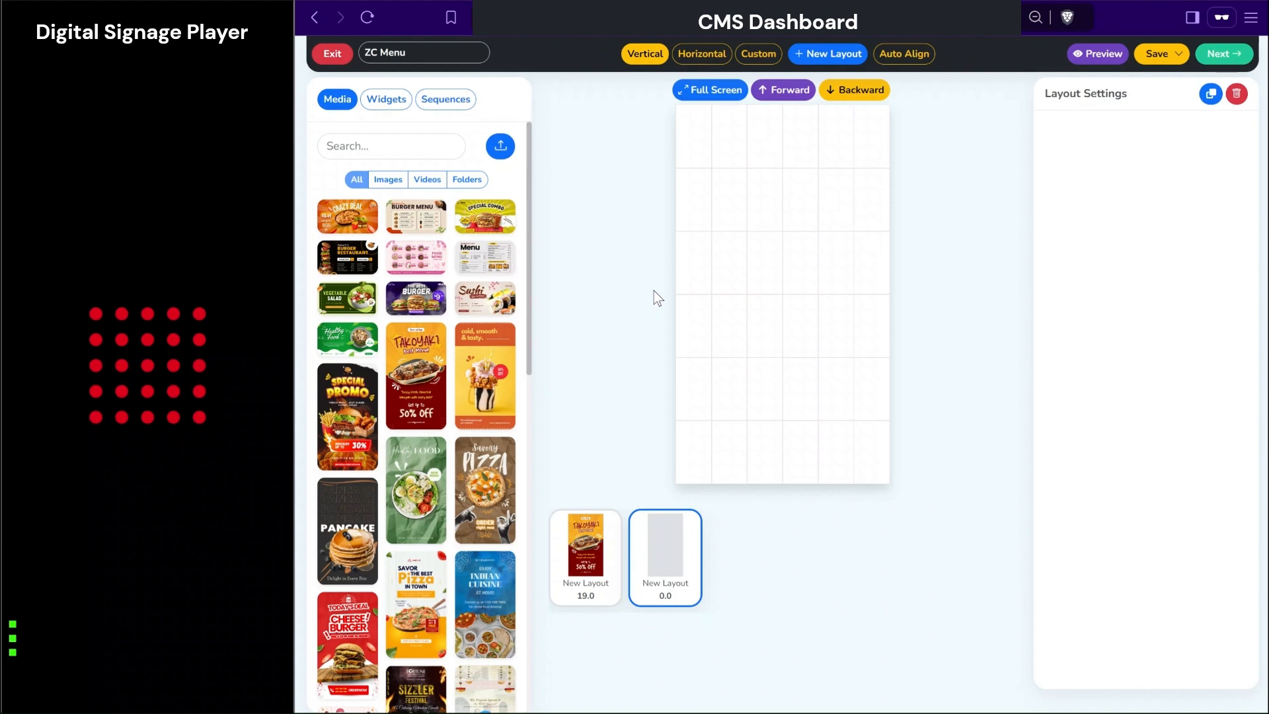
Upload the Breads Cakes image from the computer to the media library and dismiss the upload notice.
left_click(501, 148)
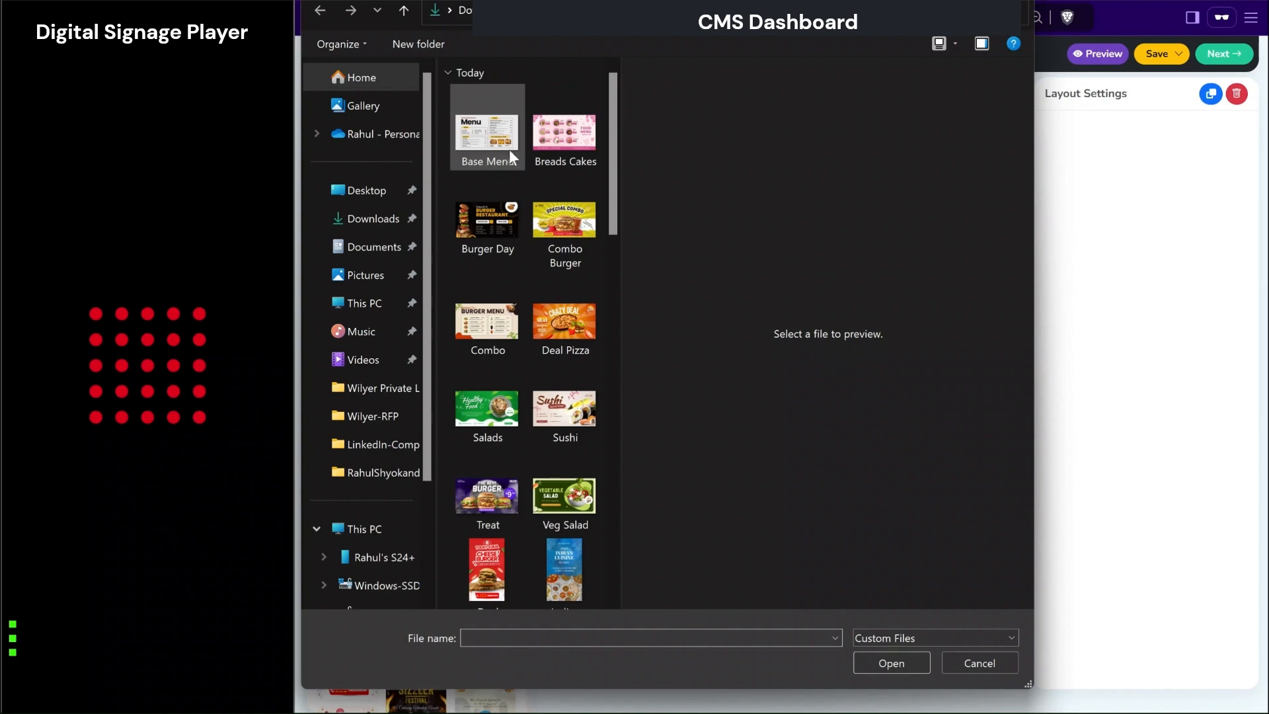
left_click(576, 146)
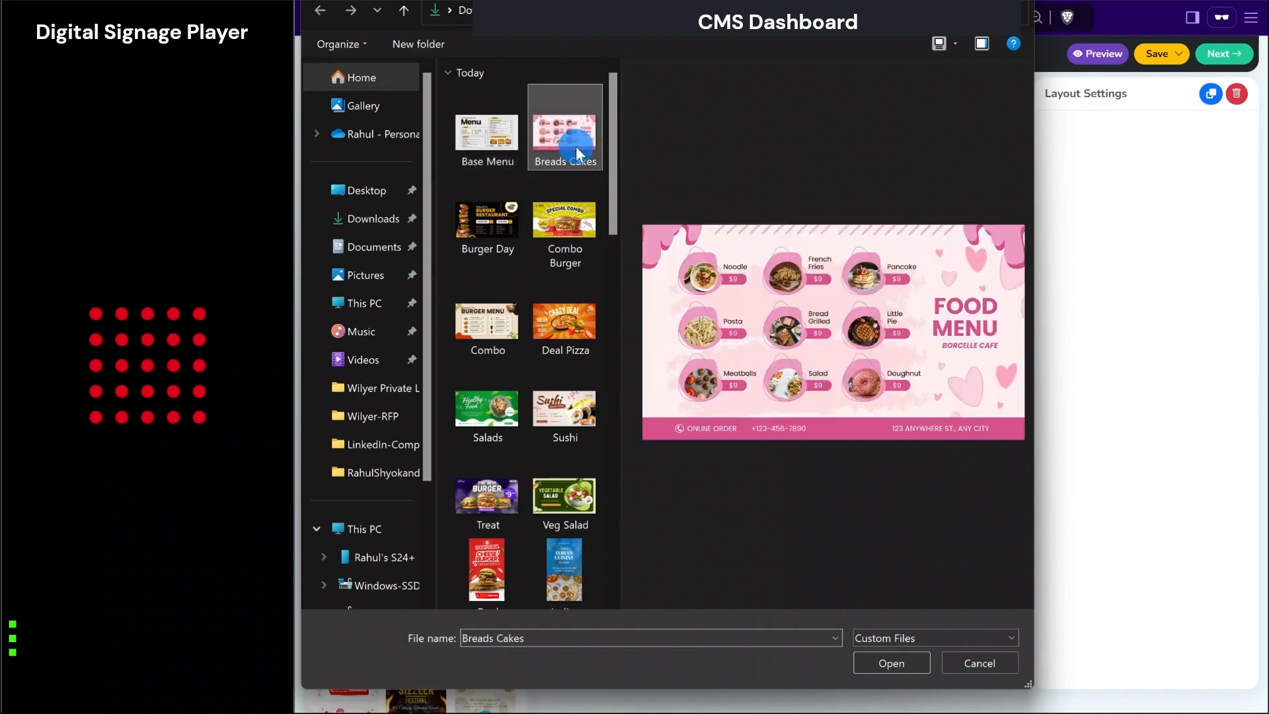
left_click(896, 664)
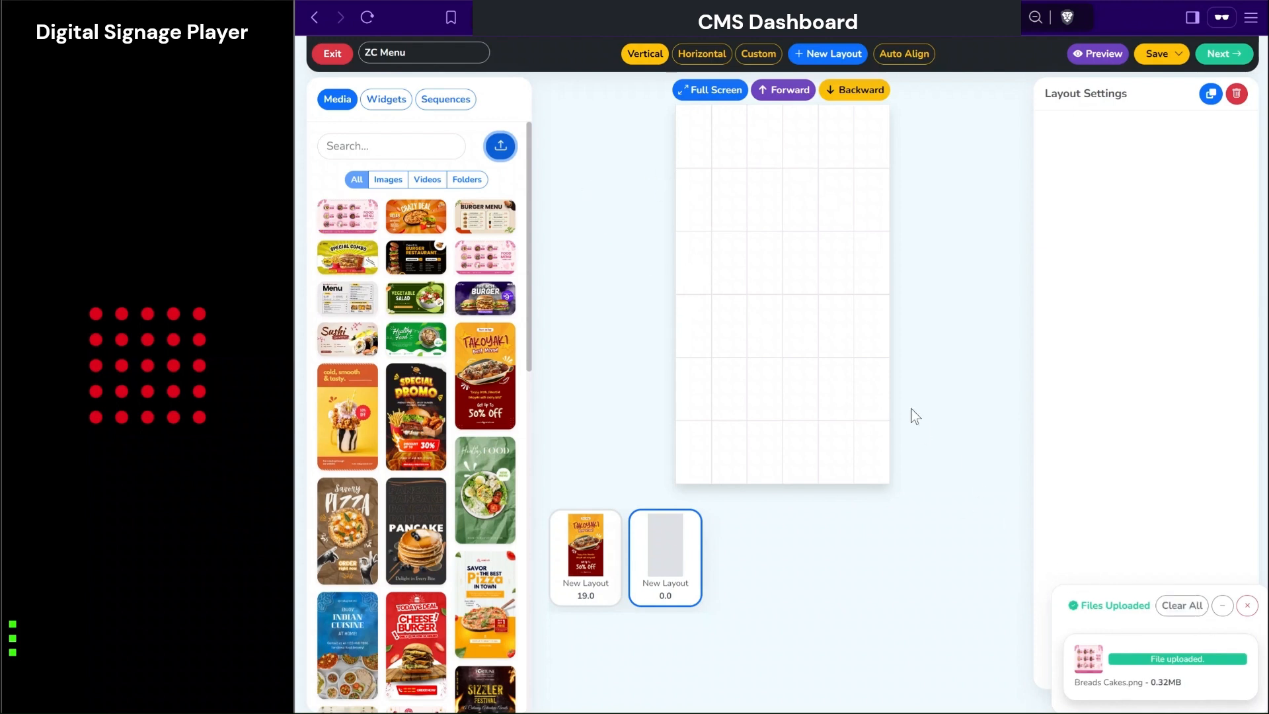
left_click(1247, 606)
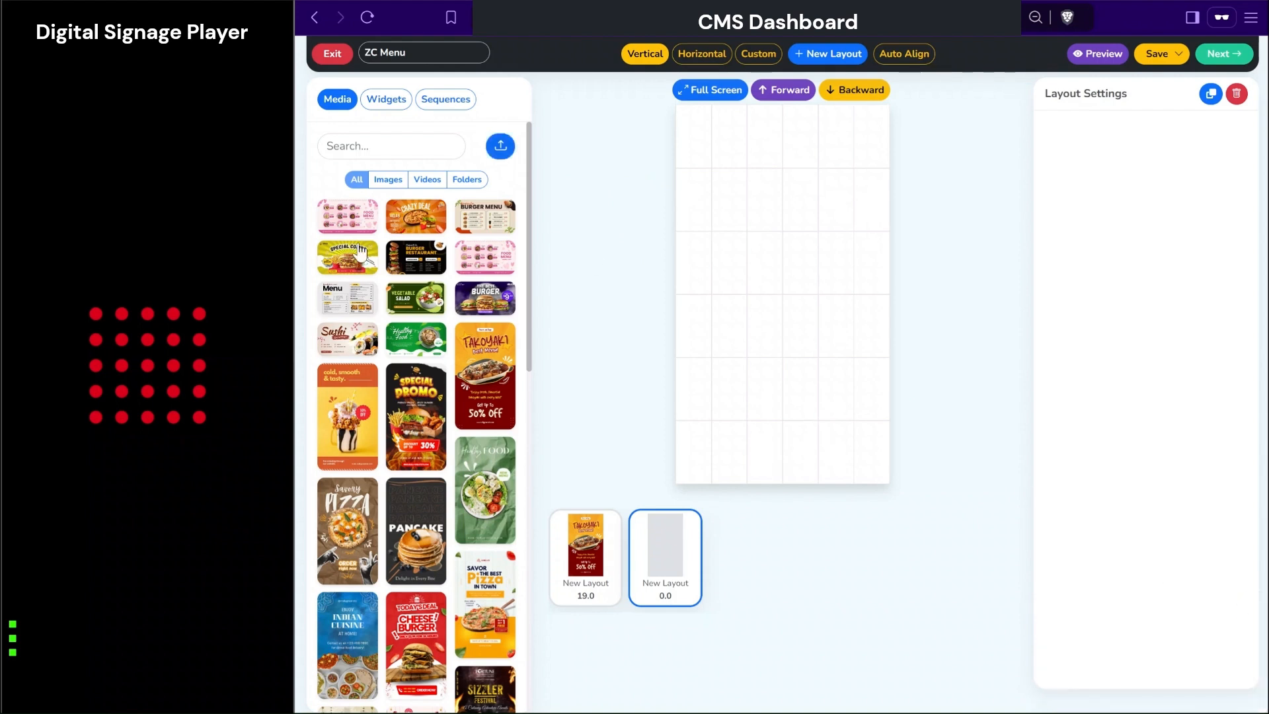
Stack the Combo Burger, Burger Day and Salads images from top to bottom as full-width zones filling the new layout.
left_click_drag(354, 258, 923, 170)
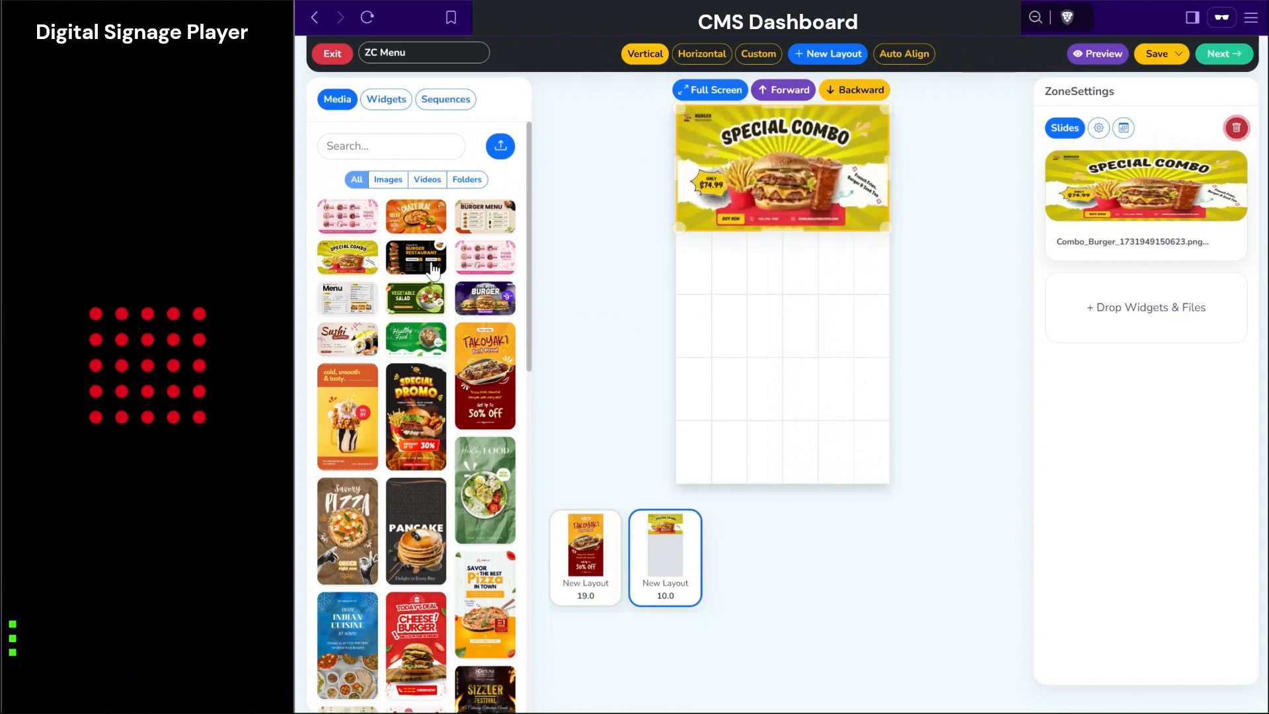
left_click_drag(433, 268, 971, 277)
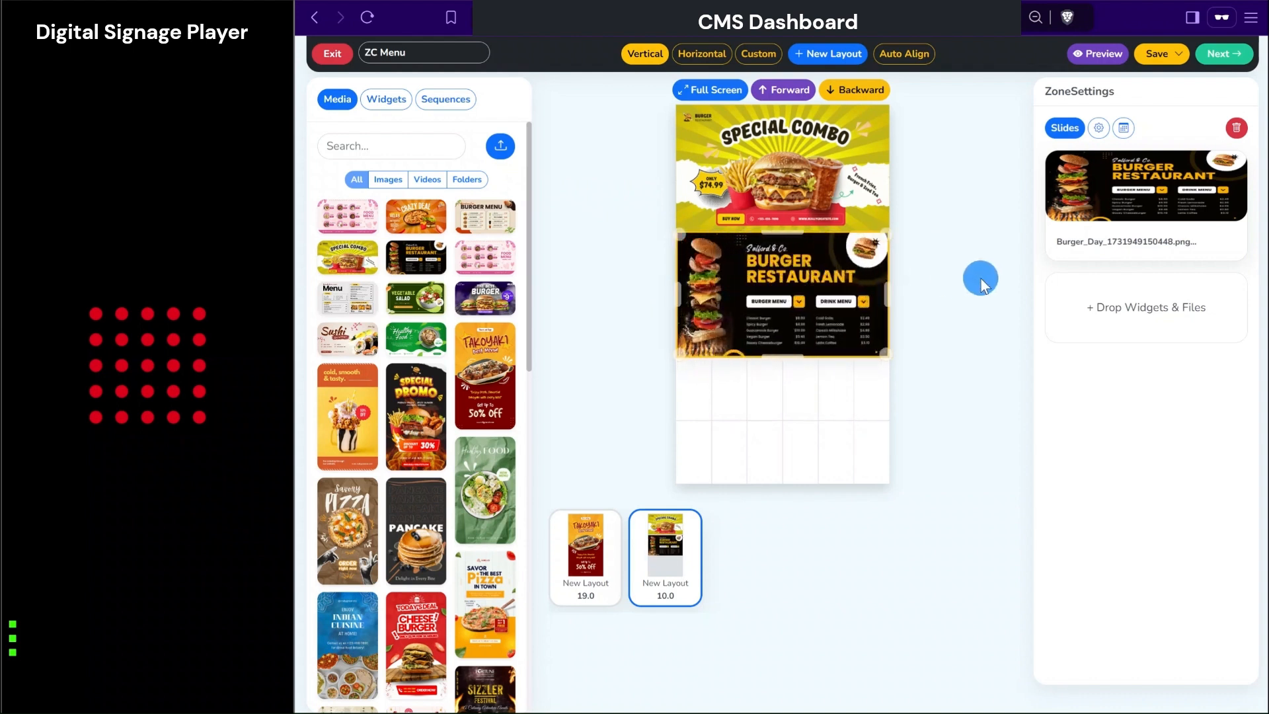
left_click(803, 170)
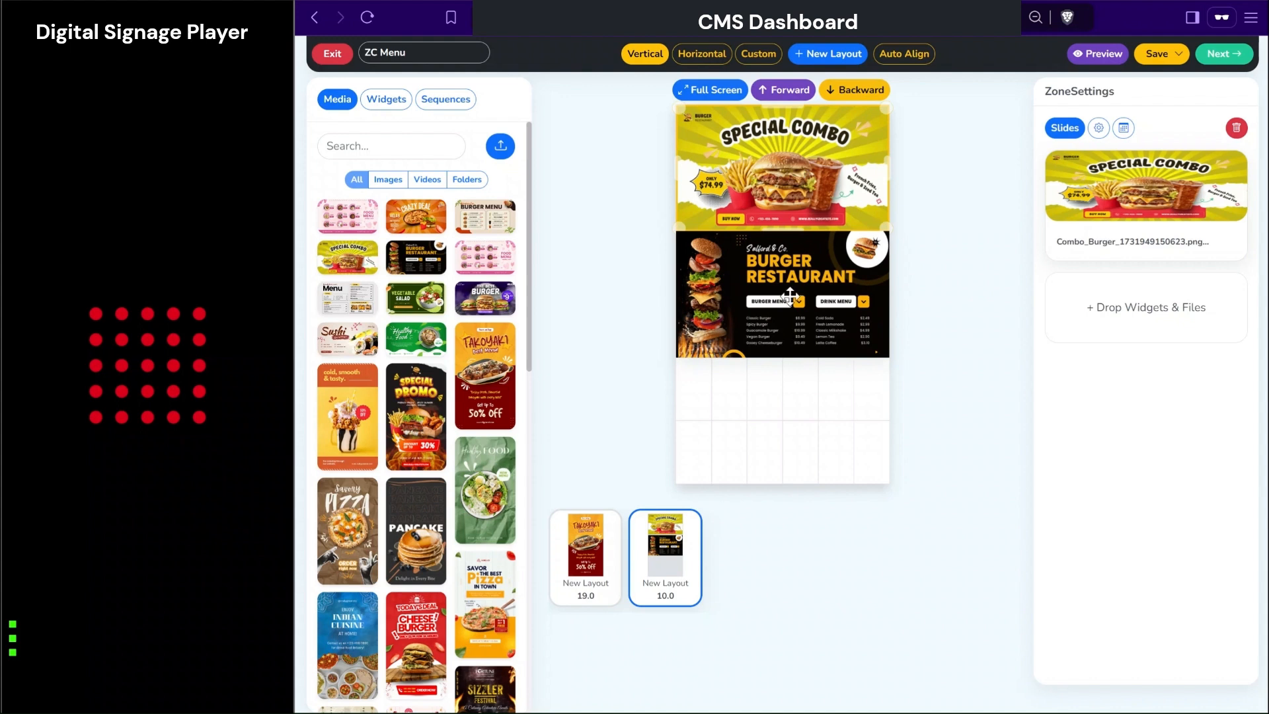
mouse_move(415, 338)
left_mouse_down()
mouse_move(527, 250)
mouse_move(750, 354)
mouse_move(757, 391)
mouse_move(679, 388)
left_mouse_up()
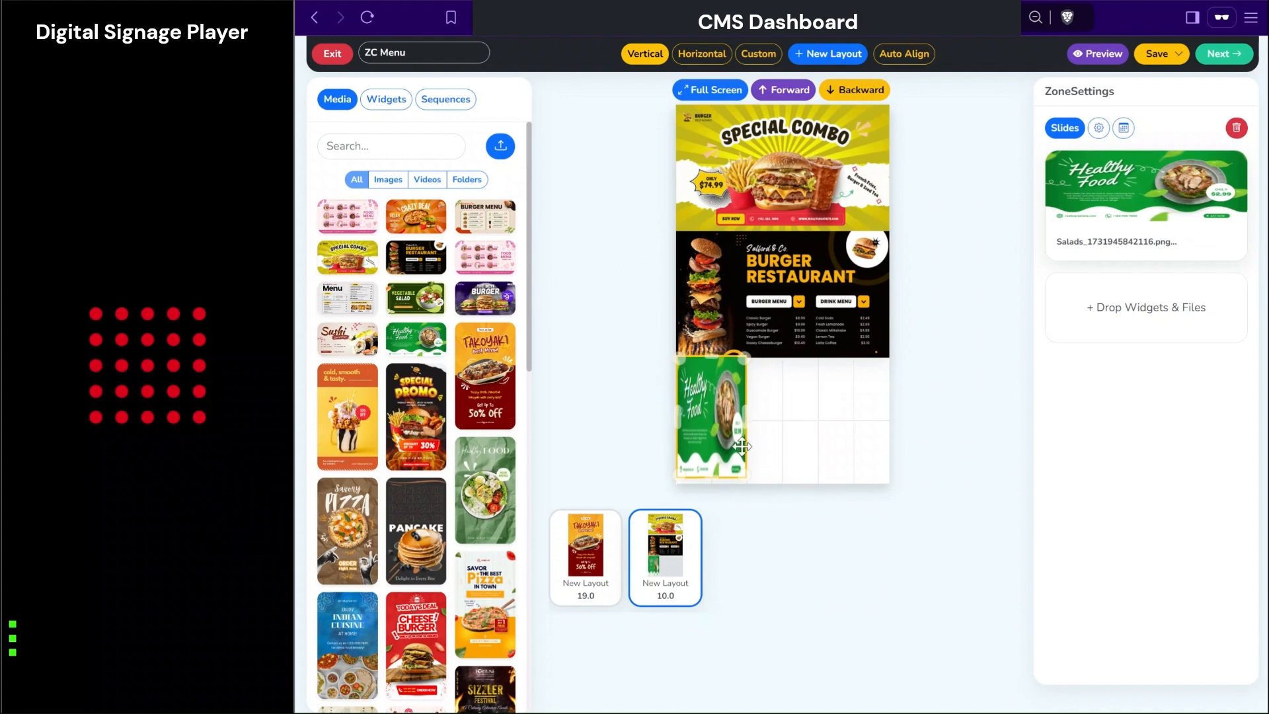
mouse_move(744, 476)
left_mouse_down()
mouse_move(991, 512)
mouse_move(997, 532)
left_mouse_up()
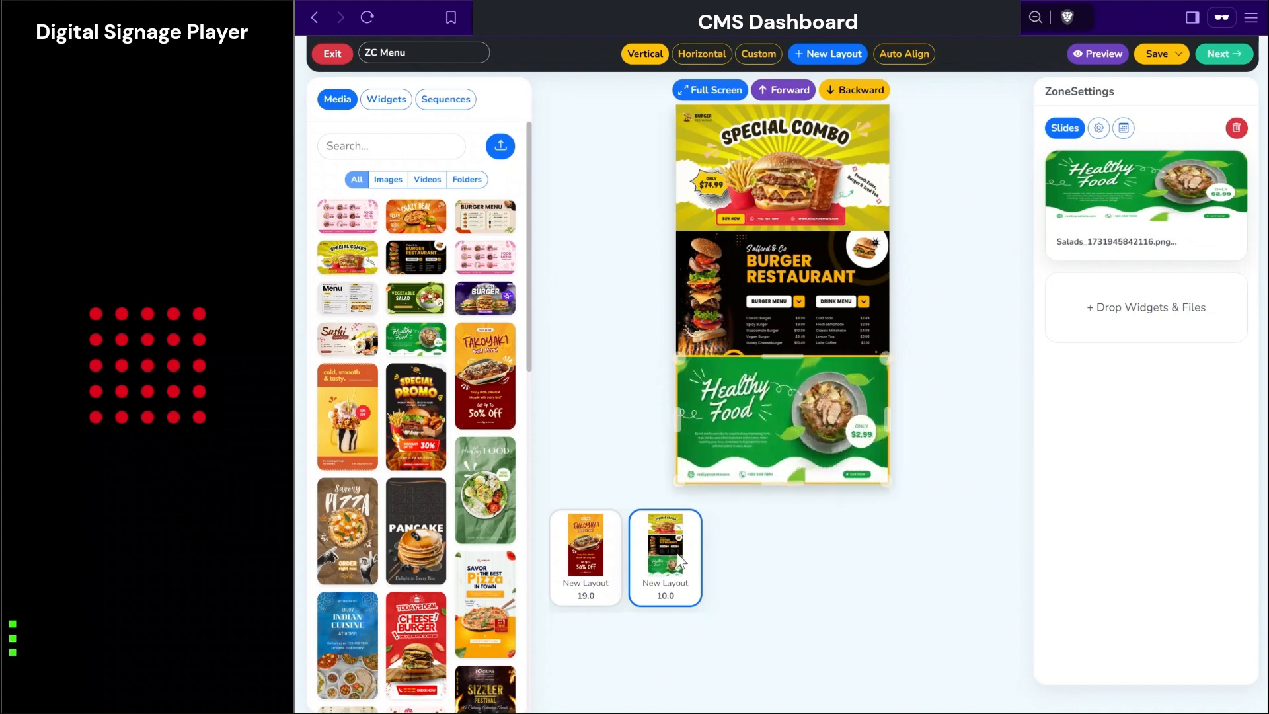
Compare the single-zone Takoyaki layout with the three-zone layout and inspect the upper two zones.
left_click(594, 553)
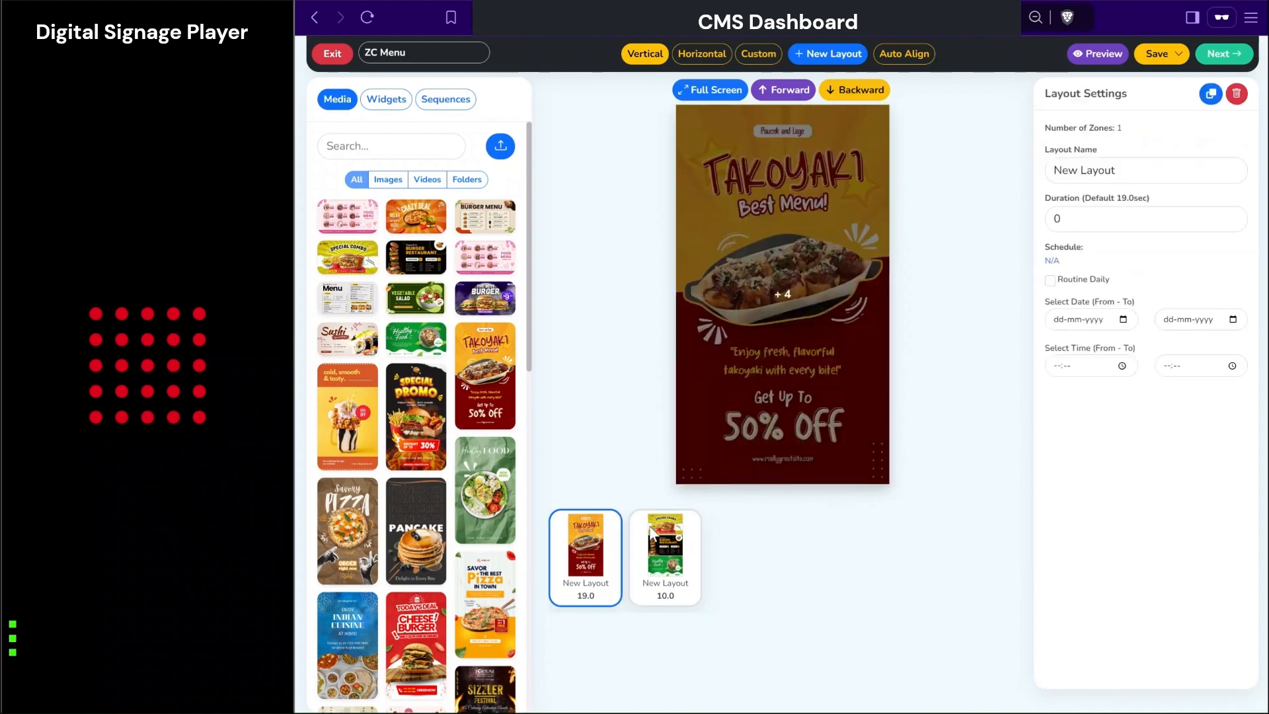
left_click(652, 550)
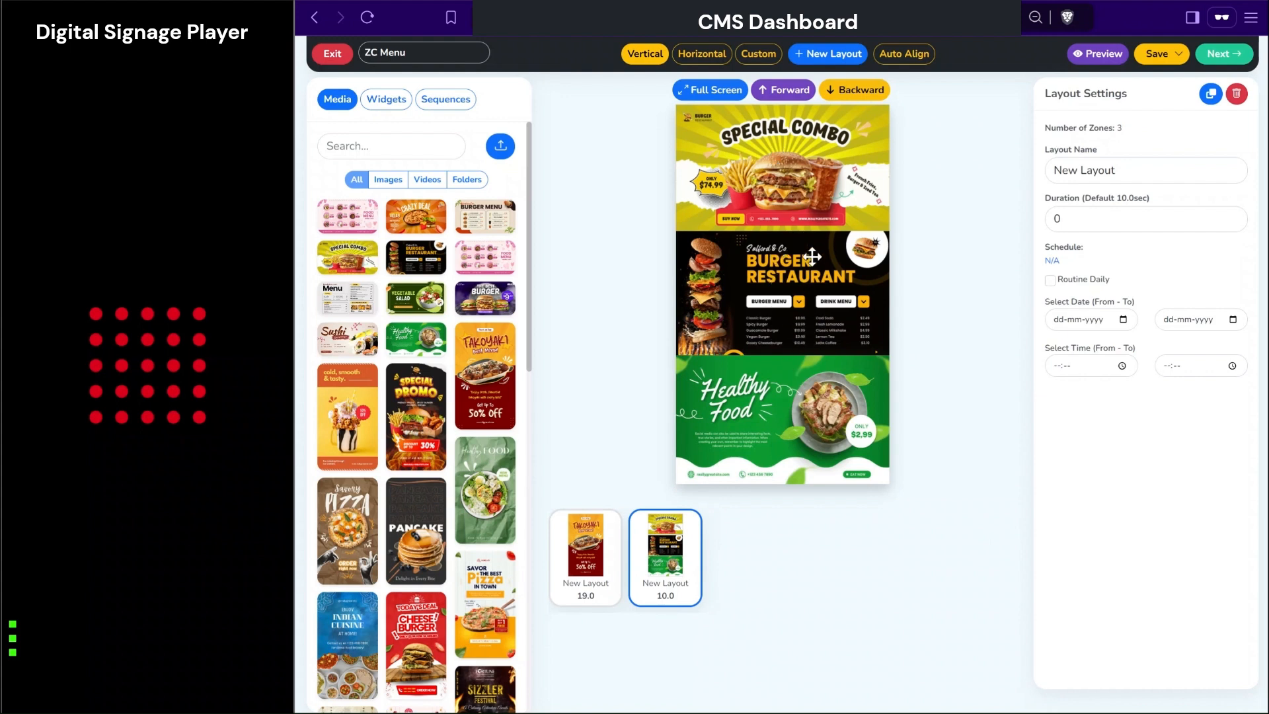
left_click(785, 297)
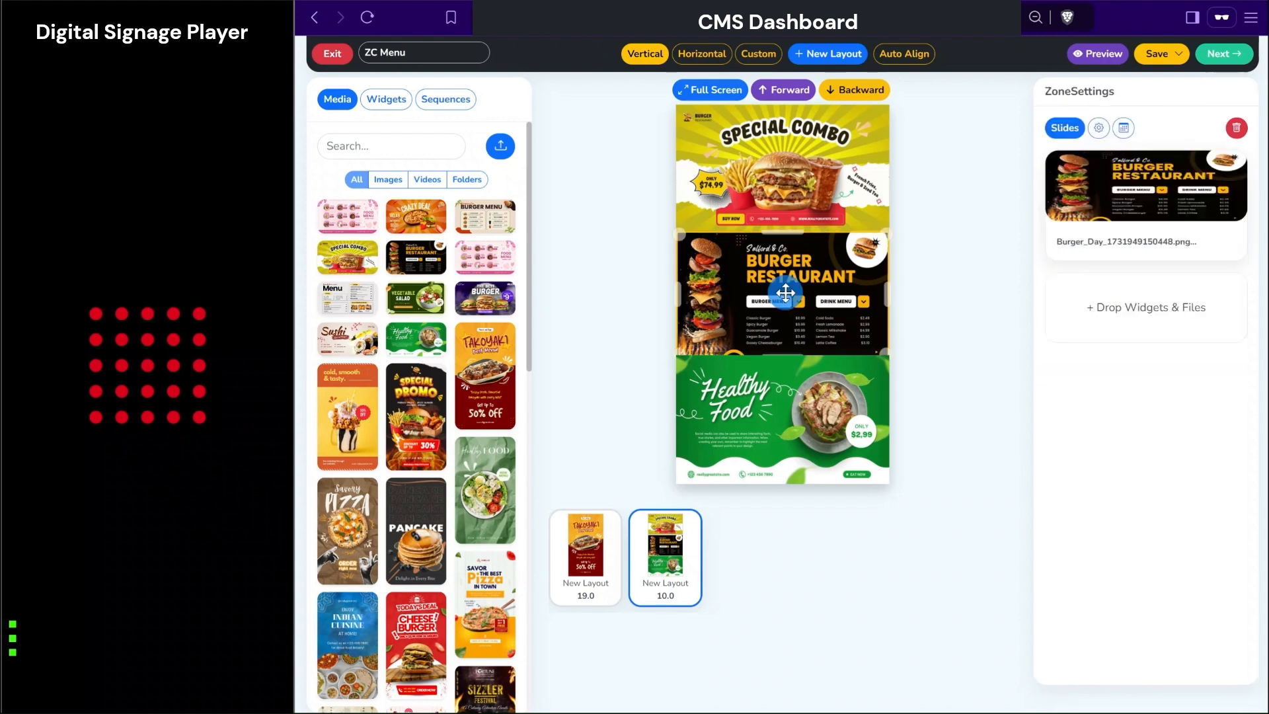
left_click(780, 179)
Add Treat to the Burger Restaurant zone, Base Menu to the Healthy Food zone and Deal Pizza to the Special Combo zone as second slides.
left_click(797, 286)
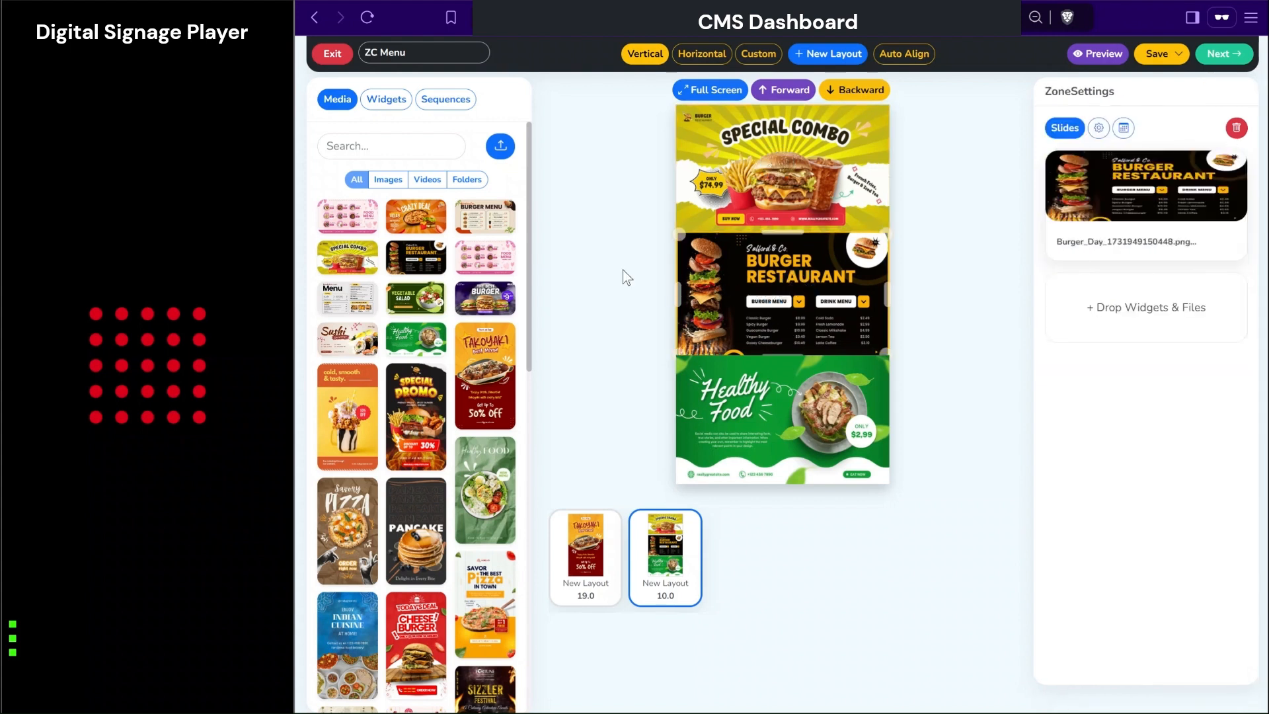
left_click_drag(485, 301, 1113, 300)
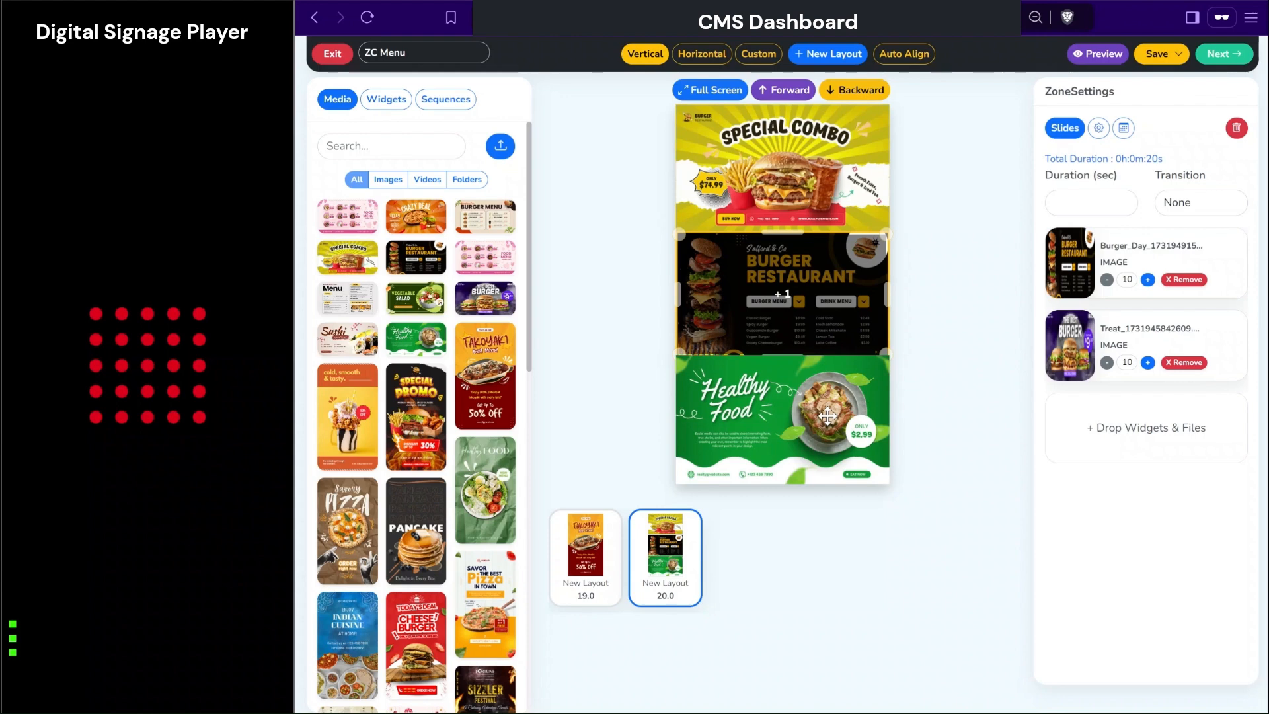
left_click(781, 417)
mouse_move(325, 315)
left_mouse_down()
mouse_move(1156, 399)
mouse_move(1132, 312)
left_mouse_up()
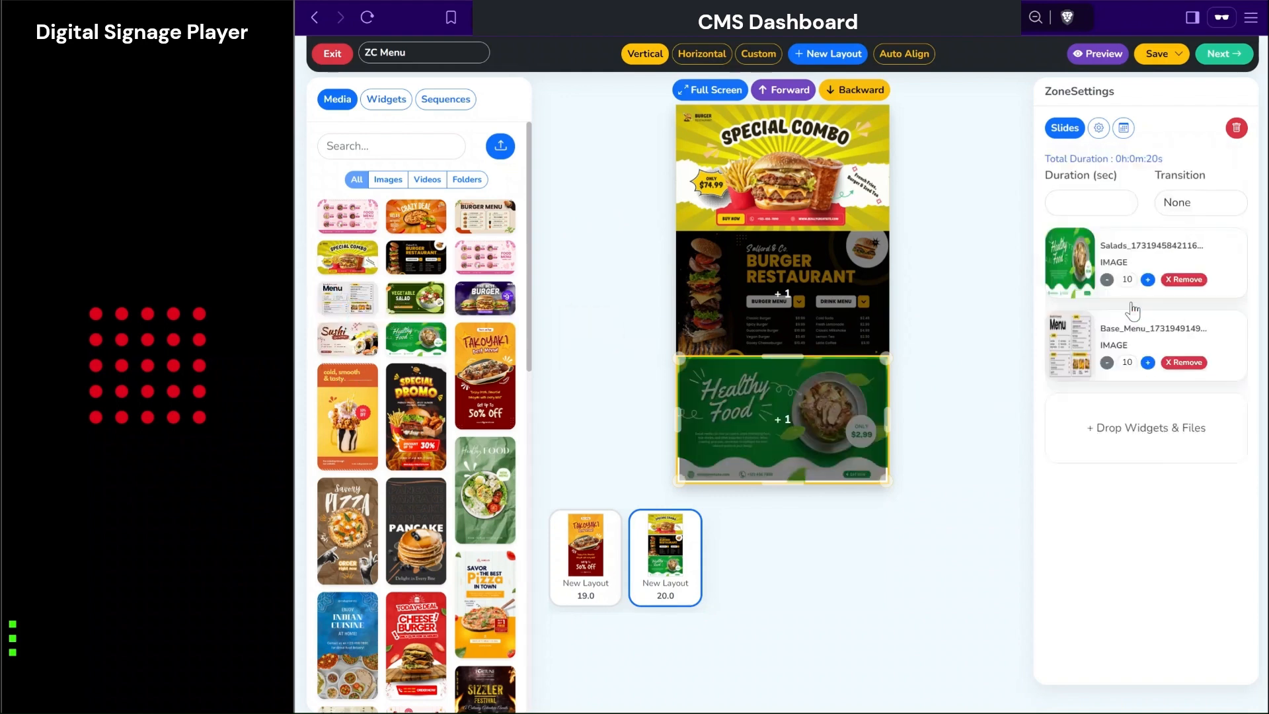
left_click(846, 186)
left_click_drag(416, 215, 1237, 310)
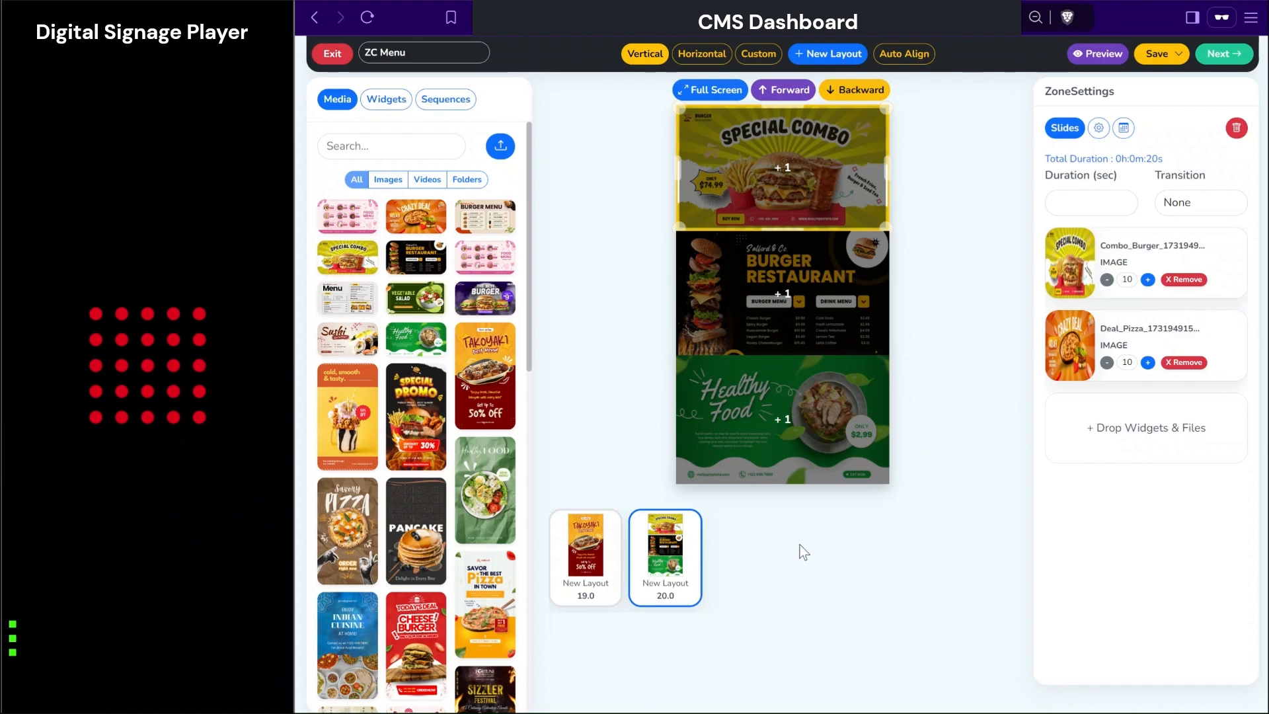
Rename the Takoyaki layout as Full Screen.
left_click(555, 568)
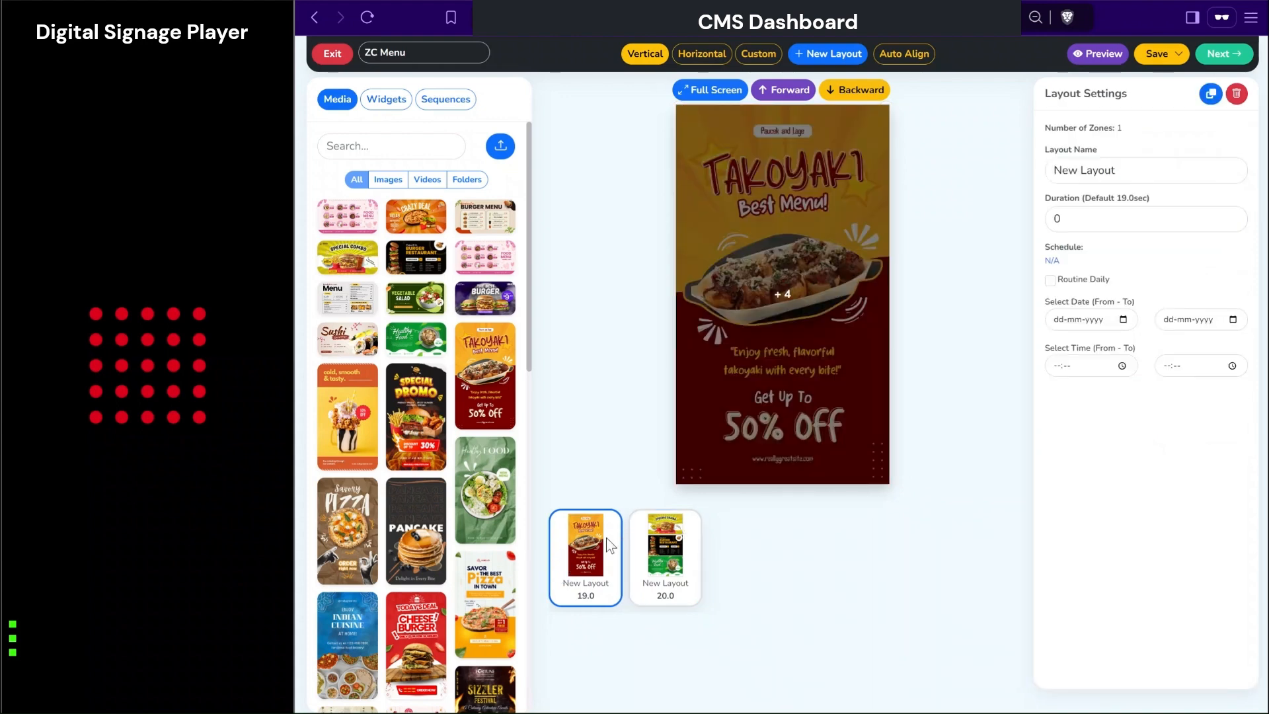
left_click_drag(1130, 171, 1049, 171)
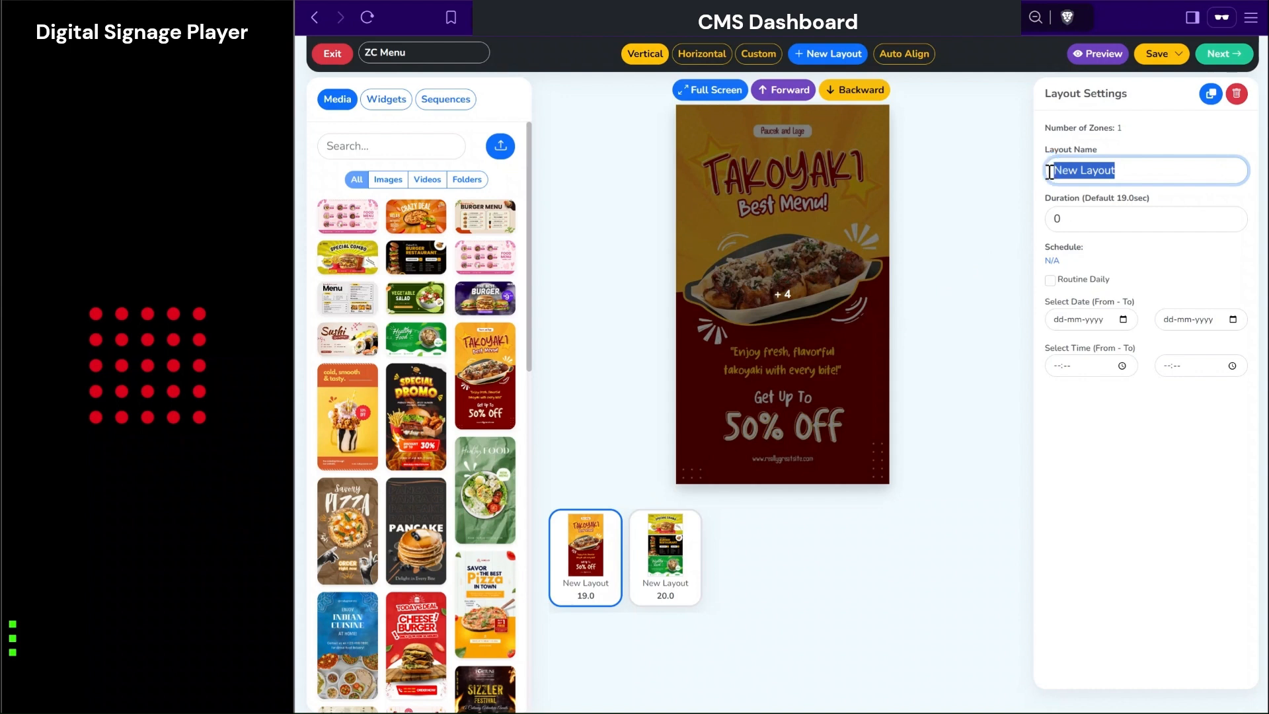
type("Full Screen")
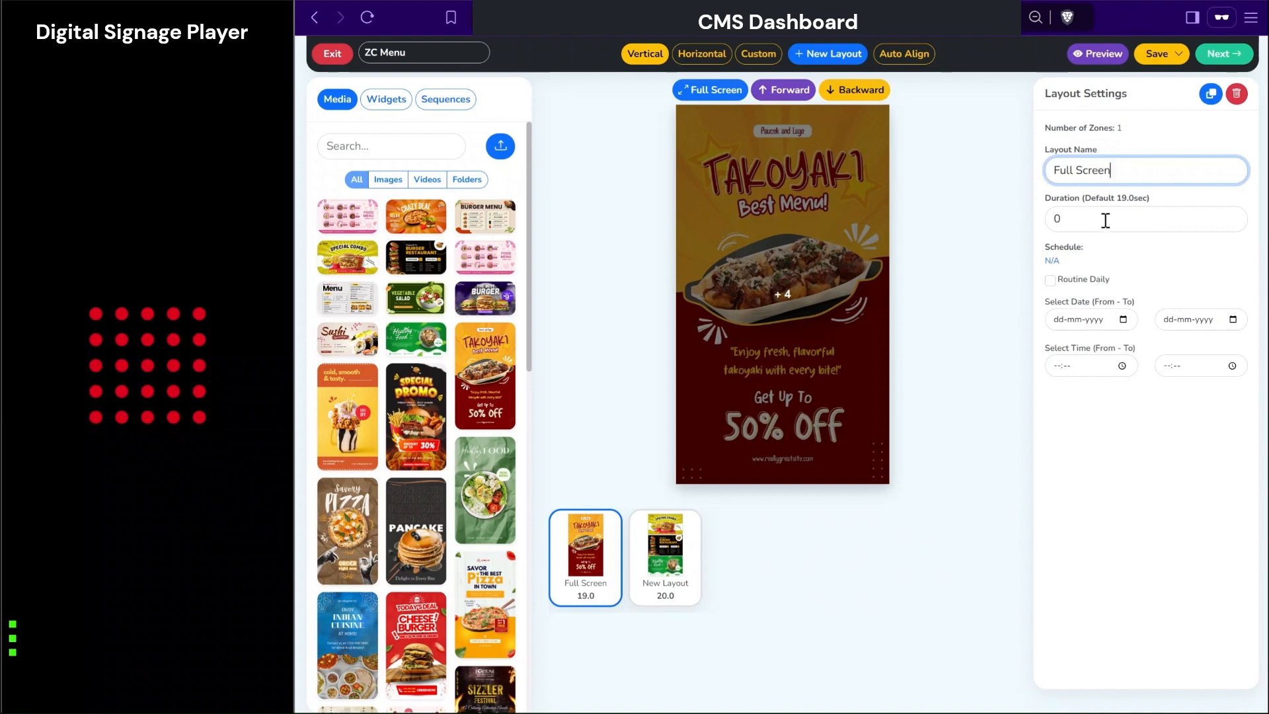
Rename the three-zone layout as 3 Split.
left_click(664, 555)
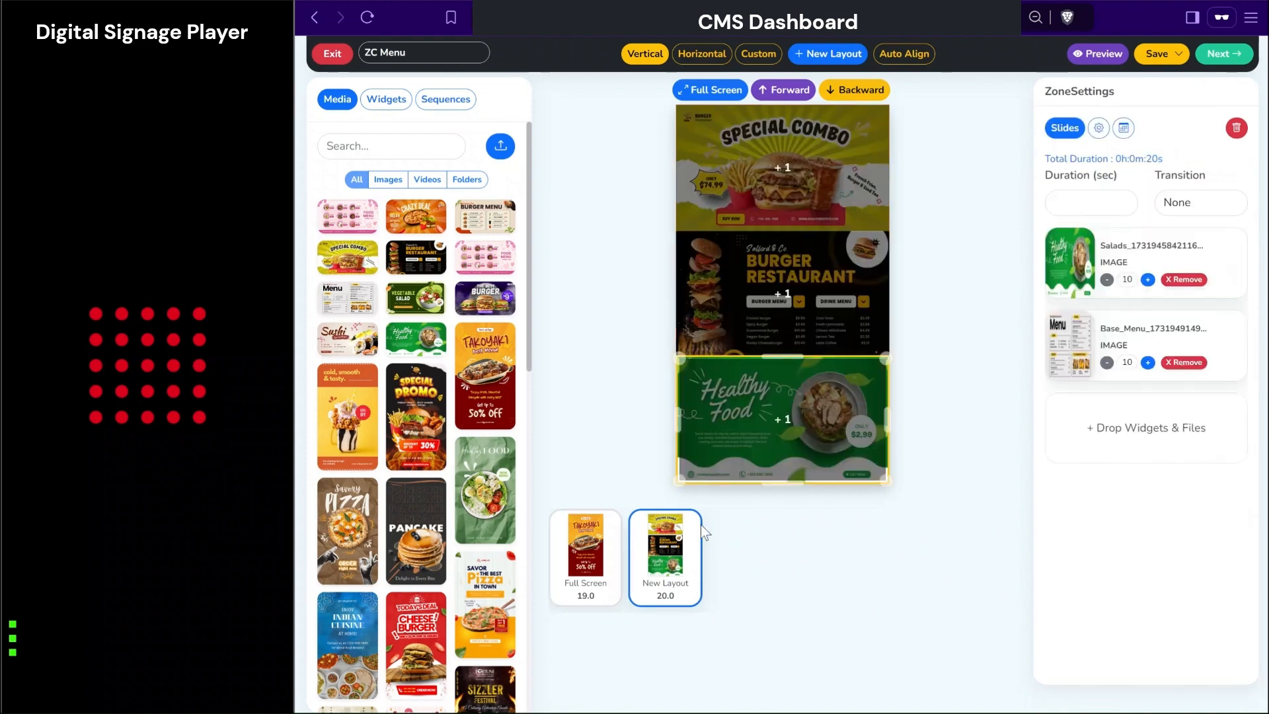
left_click(679, 566)
left_click_drag(1113, 176, 934, 179)
type("3")
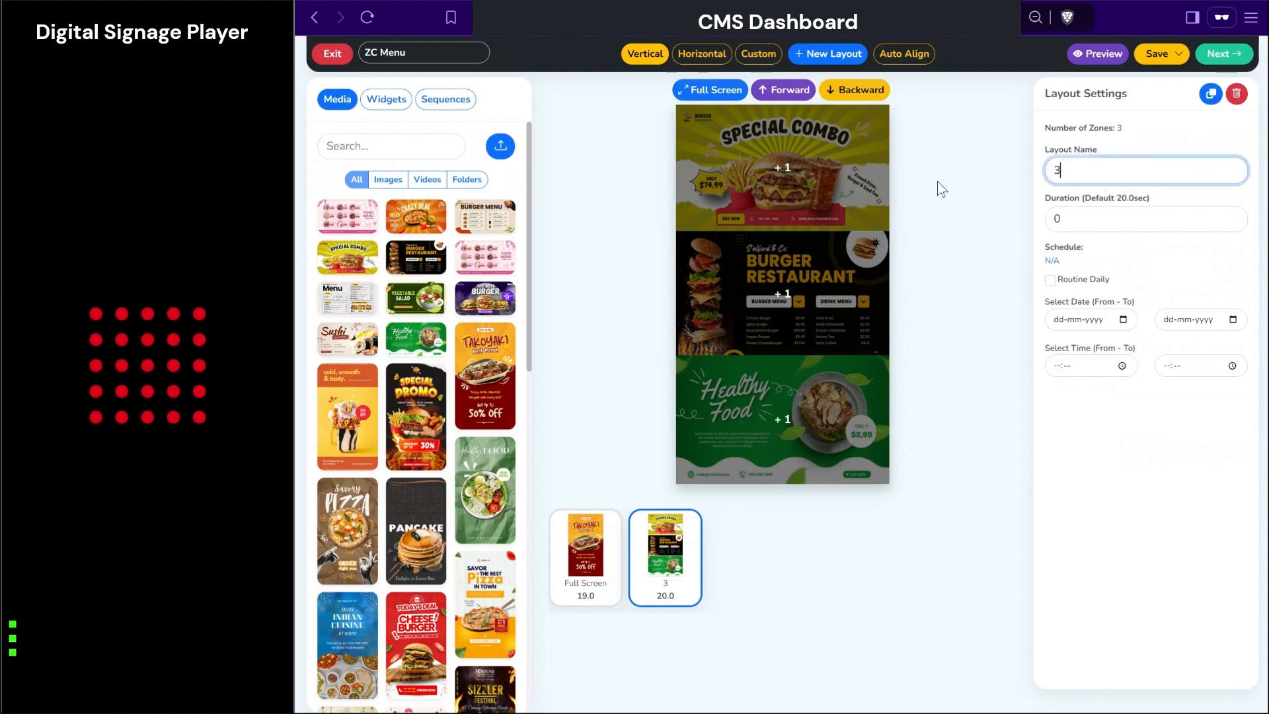
type(" Split")
left_click(977, 459)
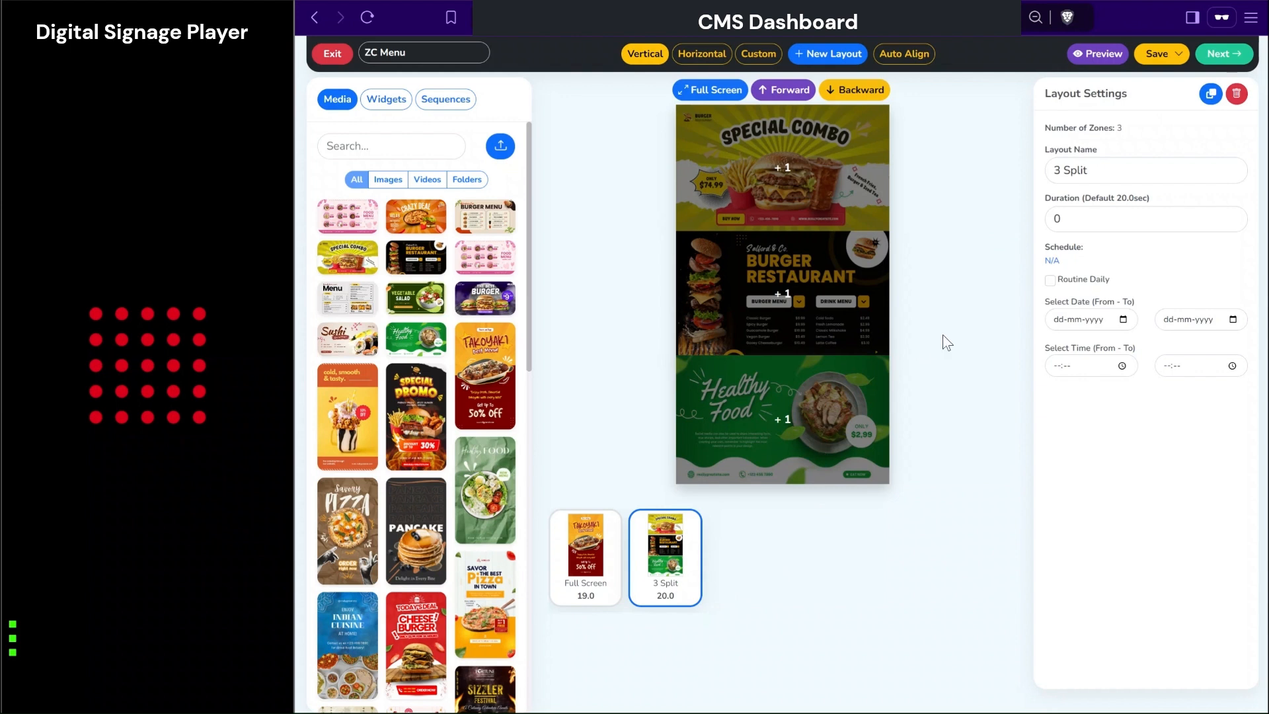
Publish the ZC Menu playlist to only the BK Demo Menu and Cafe FireStick Vertical screens.
left_click(1214, 54)
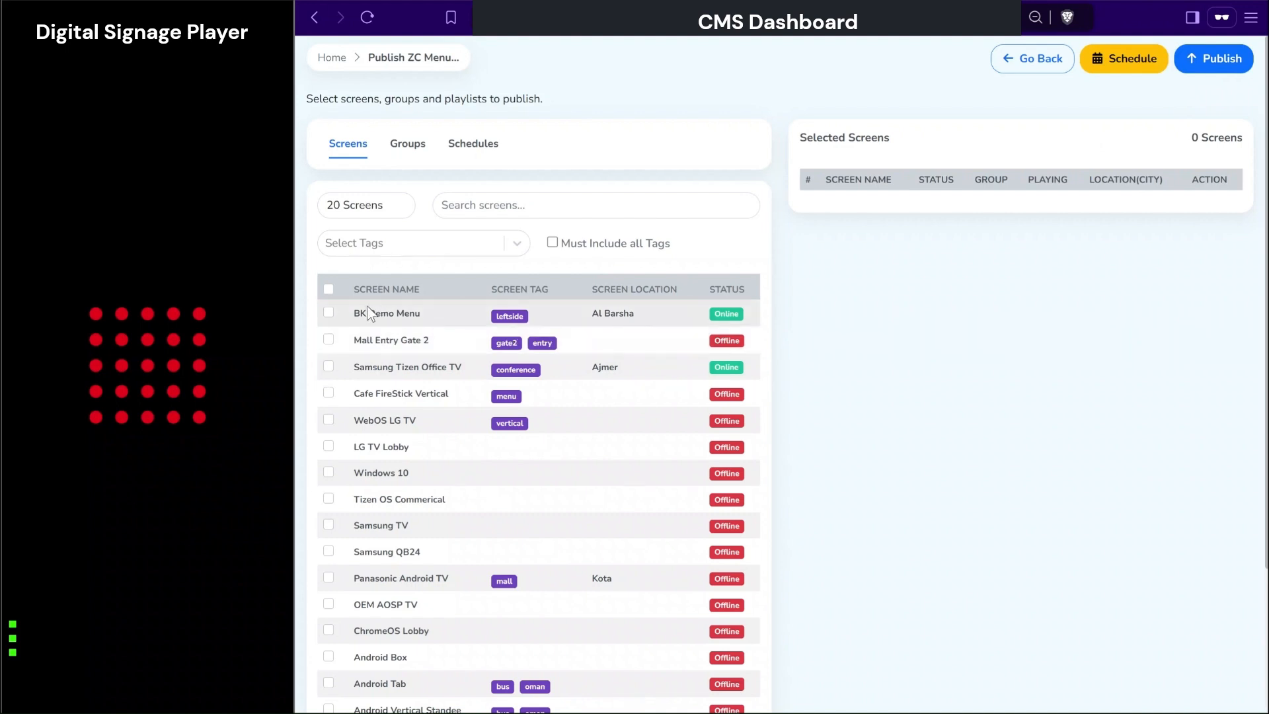
left_click(327, 289)
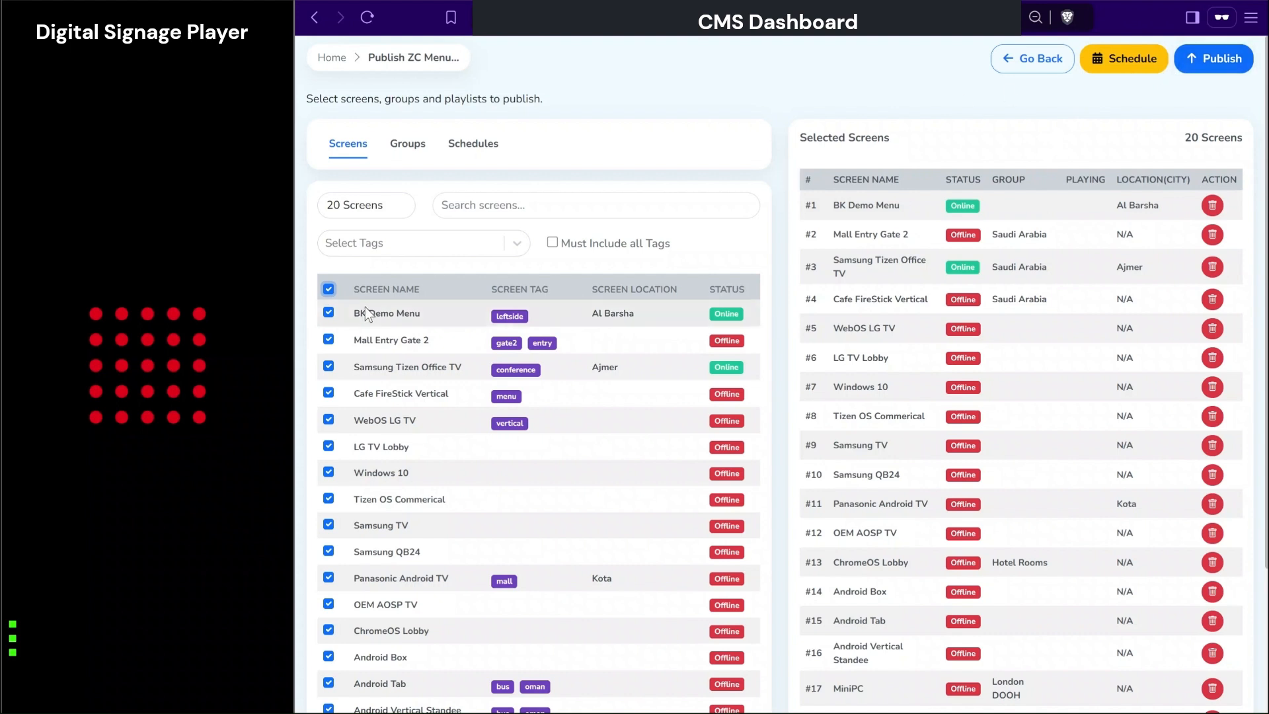
left_click(328, 288)
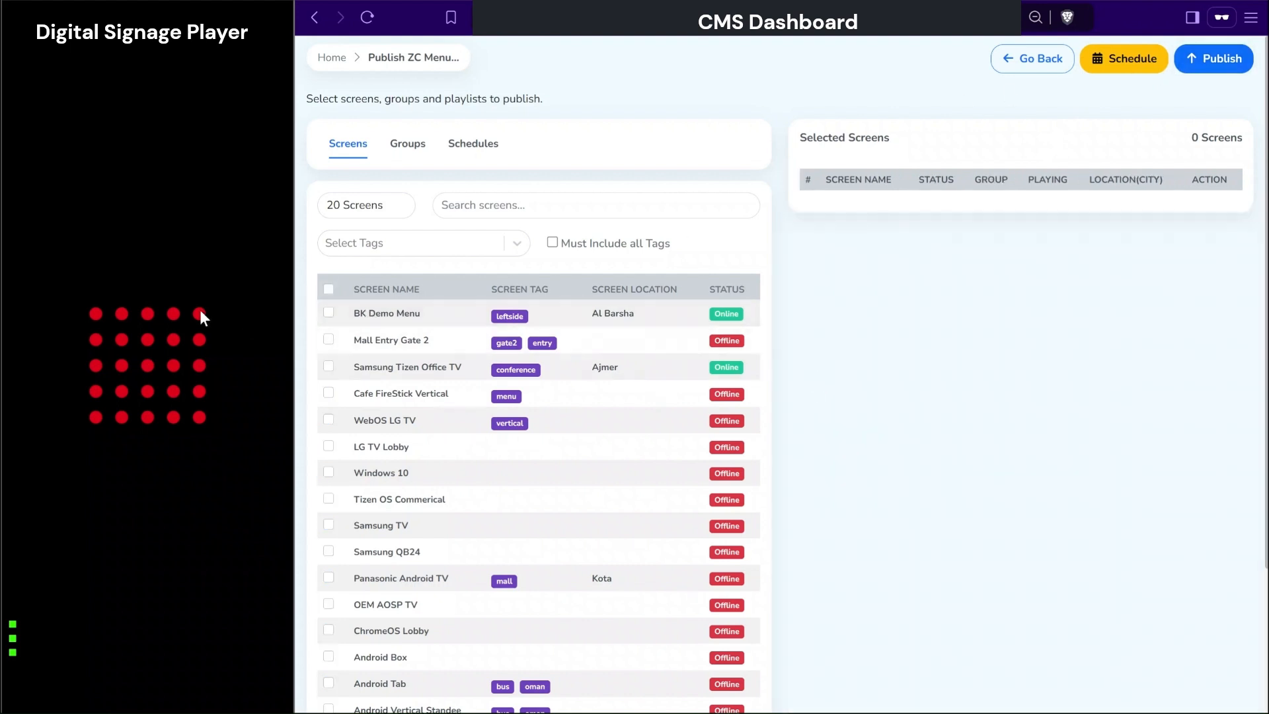
left_click(329, 311)
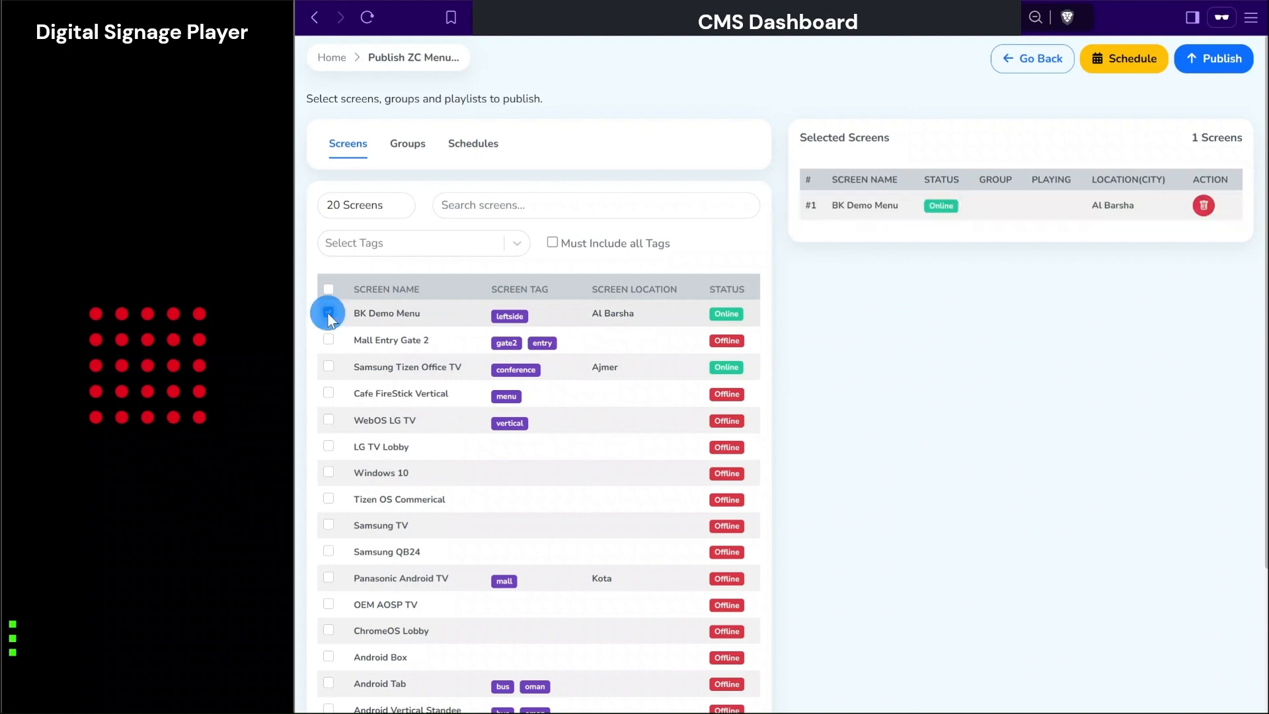
left_click(329, 394)
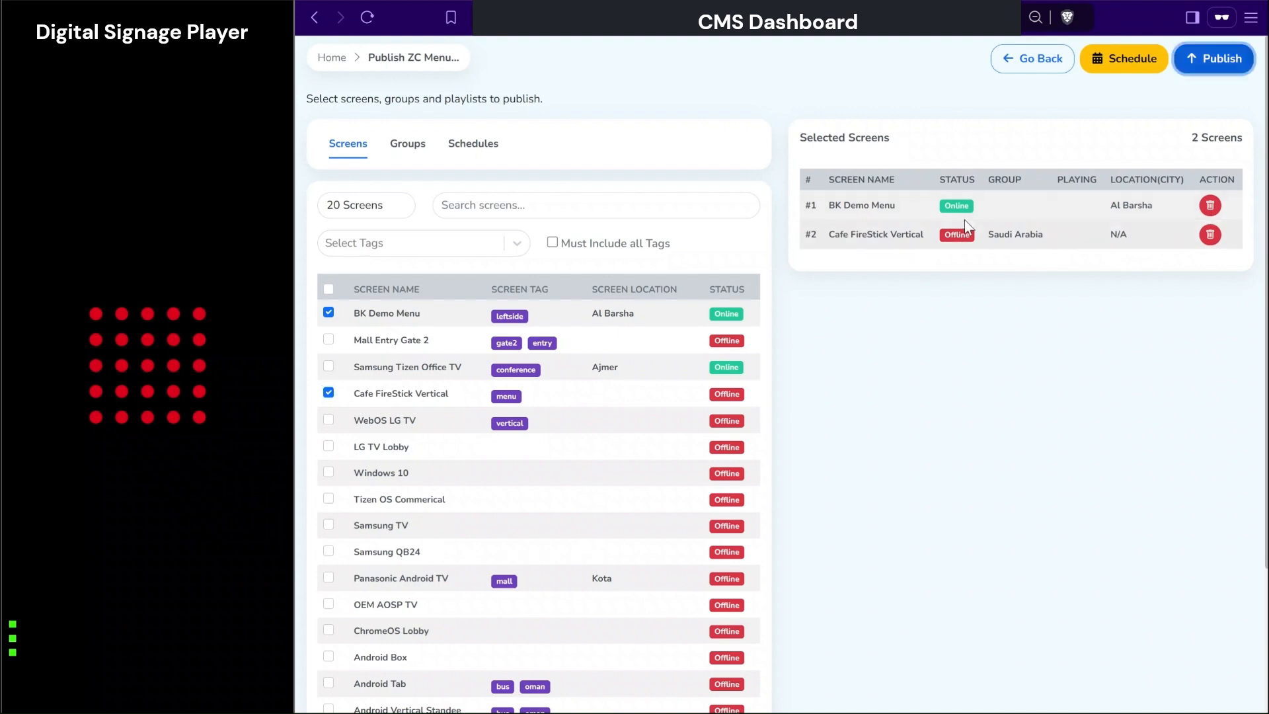
left_click(1222, 58)
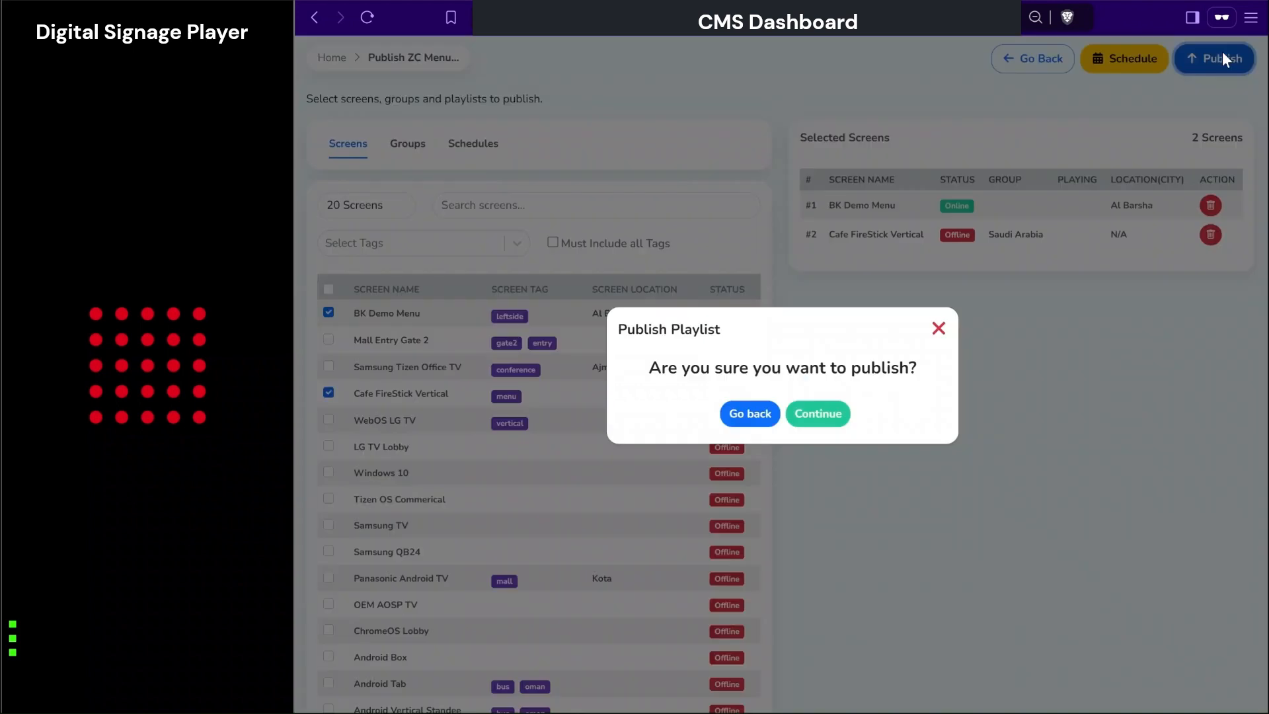
left_click(829, 418)
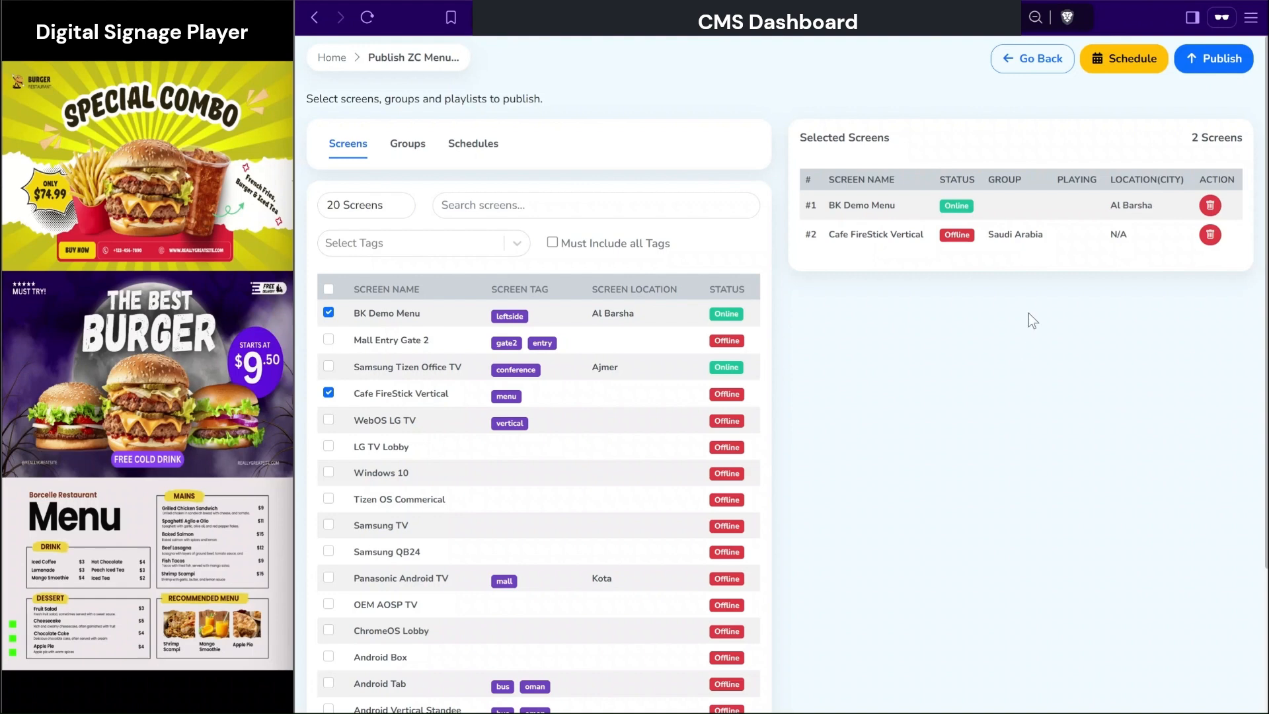
Return to the playlist editor and start a new ticker widget named Testing with the text "Hi Welcome to our QSR".
left_click(1035, 62)
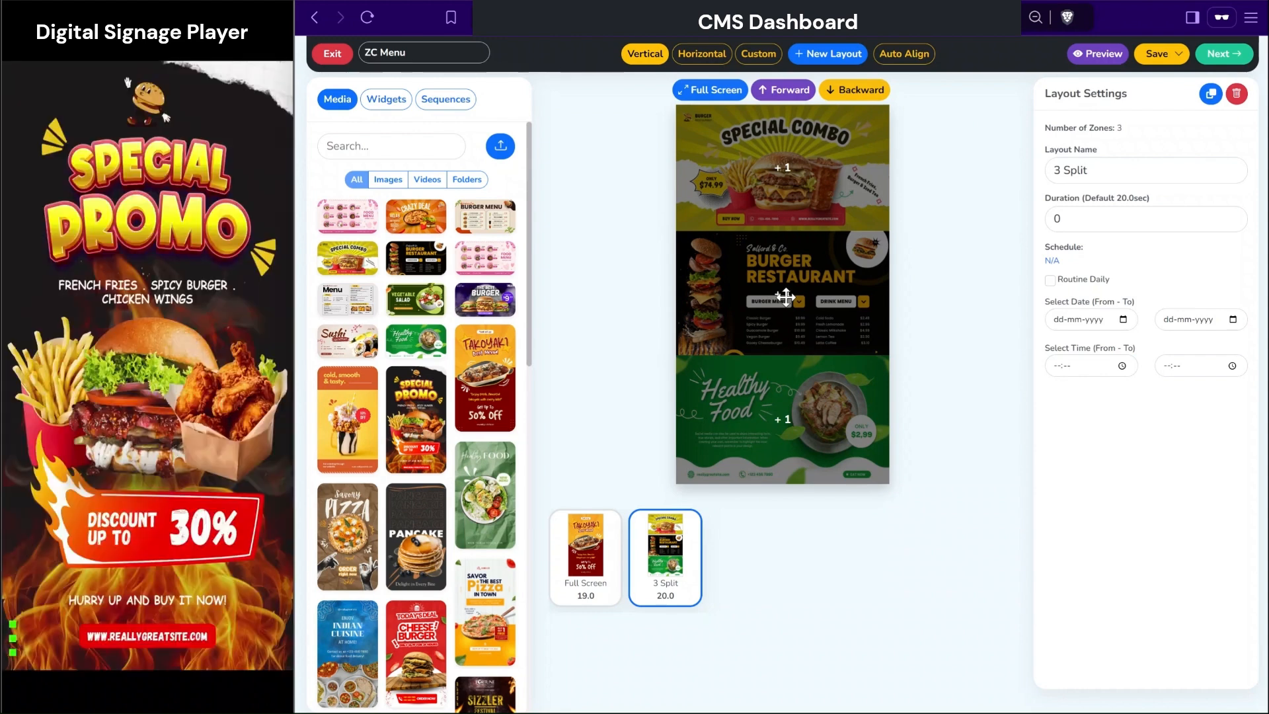
left_click(390, 103)
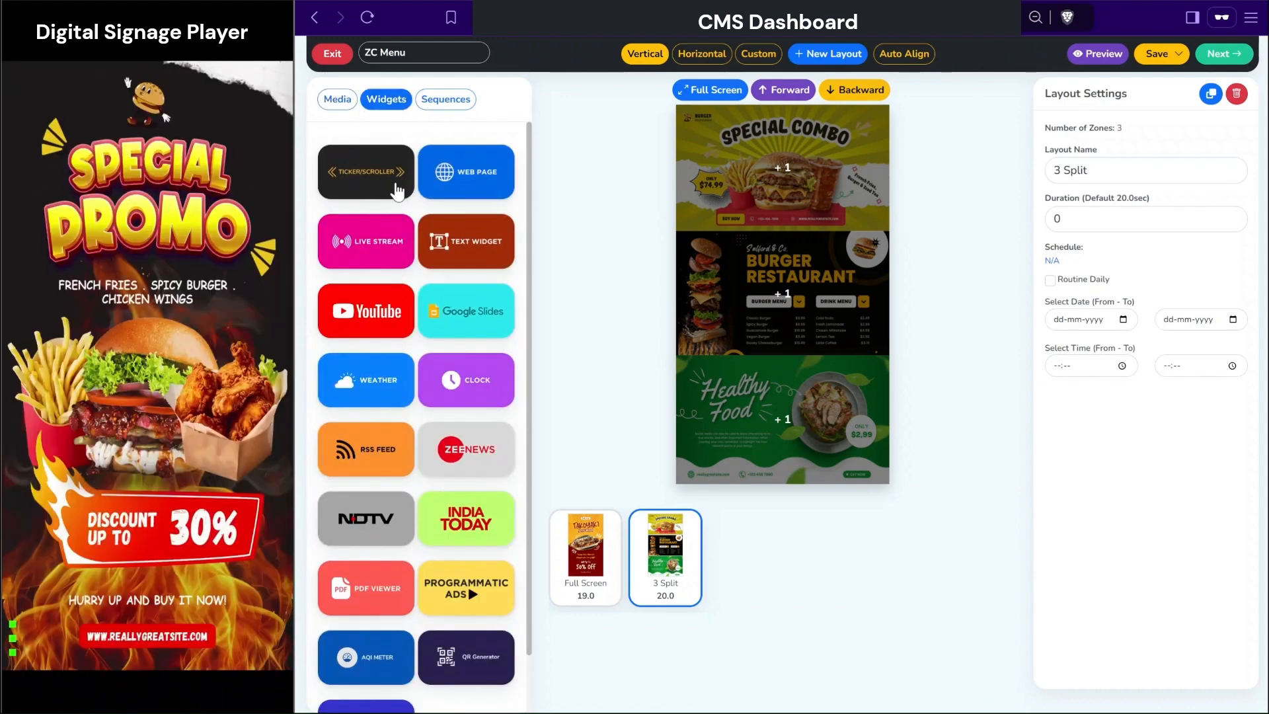
left_click(395, 178)
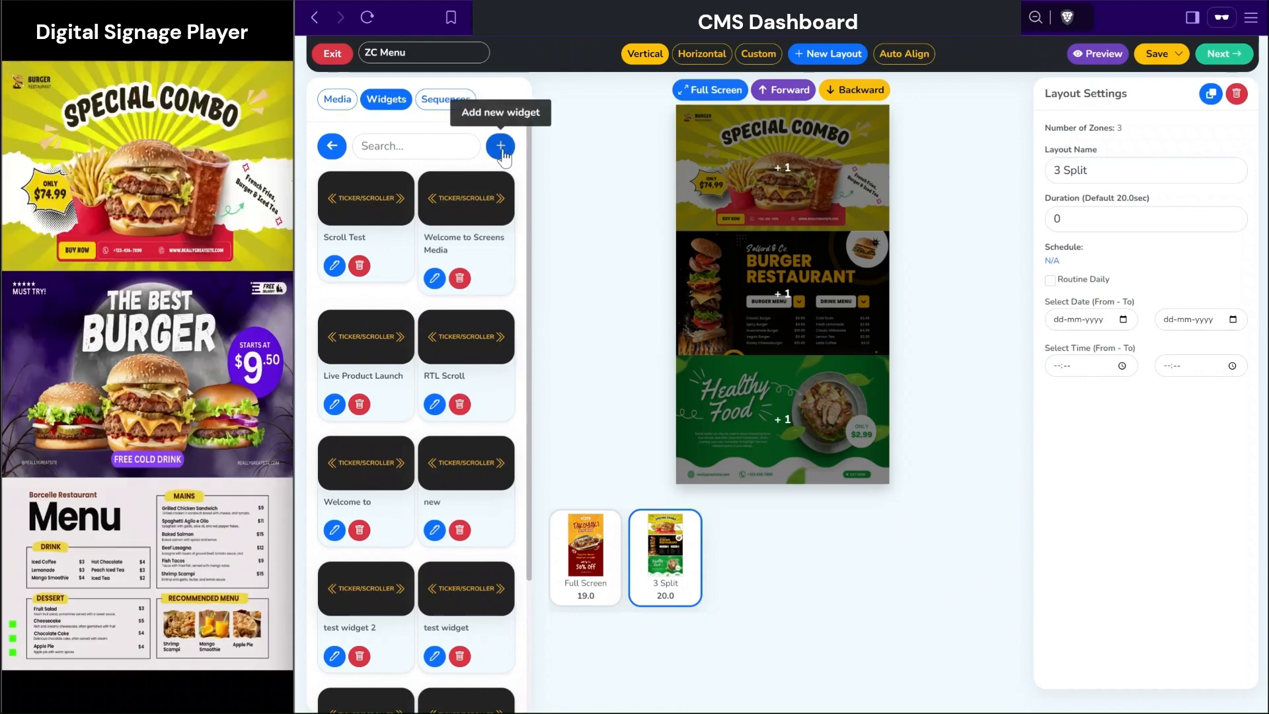
left_click(500, 146)
left_click(467, 269)
type("T")
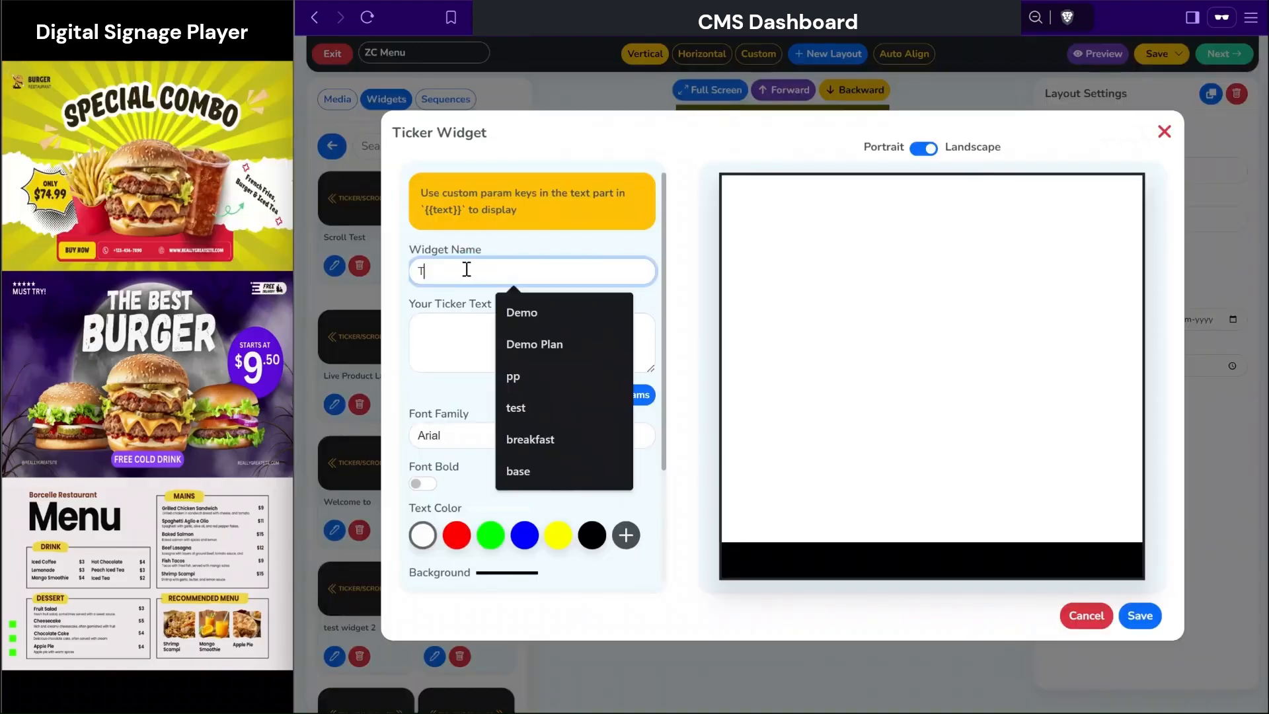
type("esting")
key("Tab")
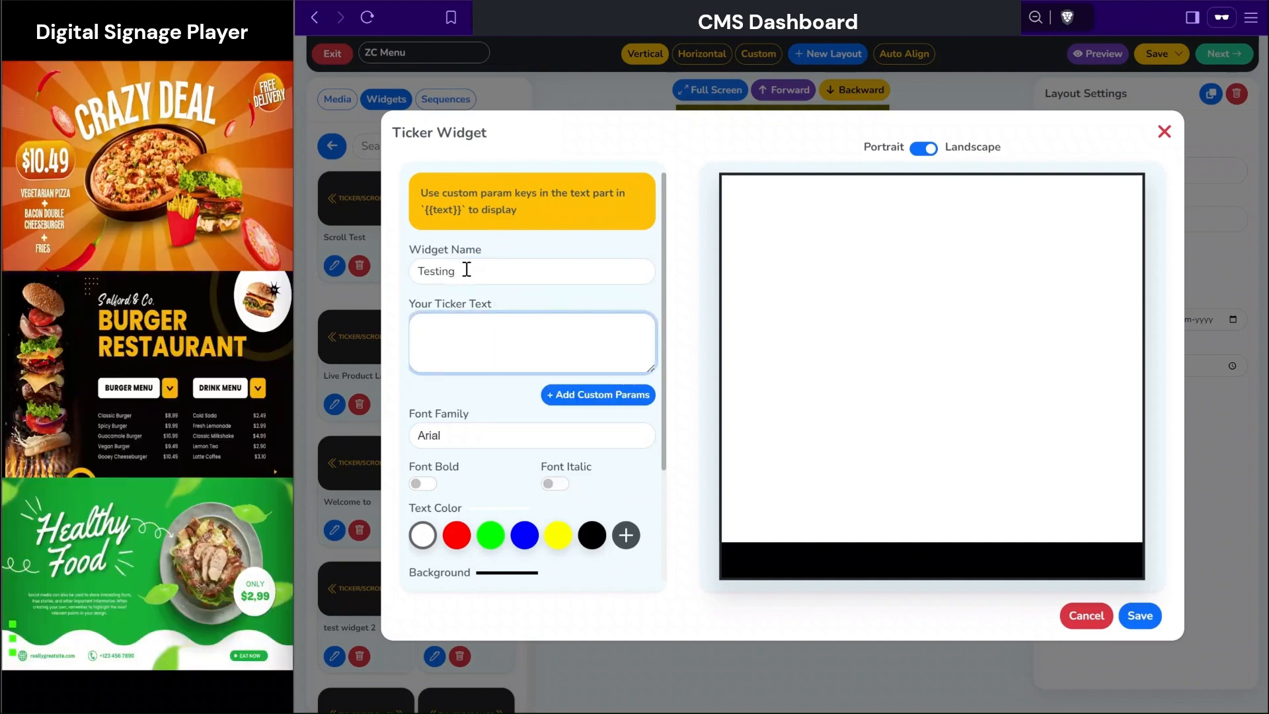
type("Hi W")
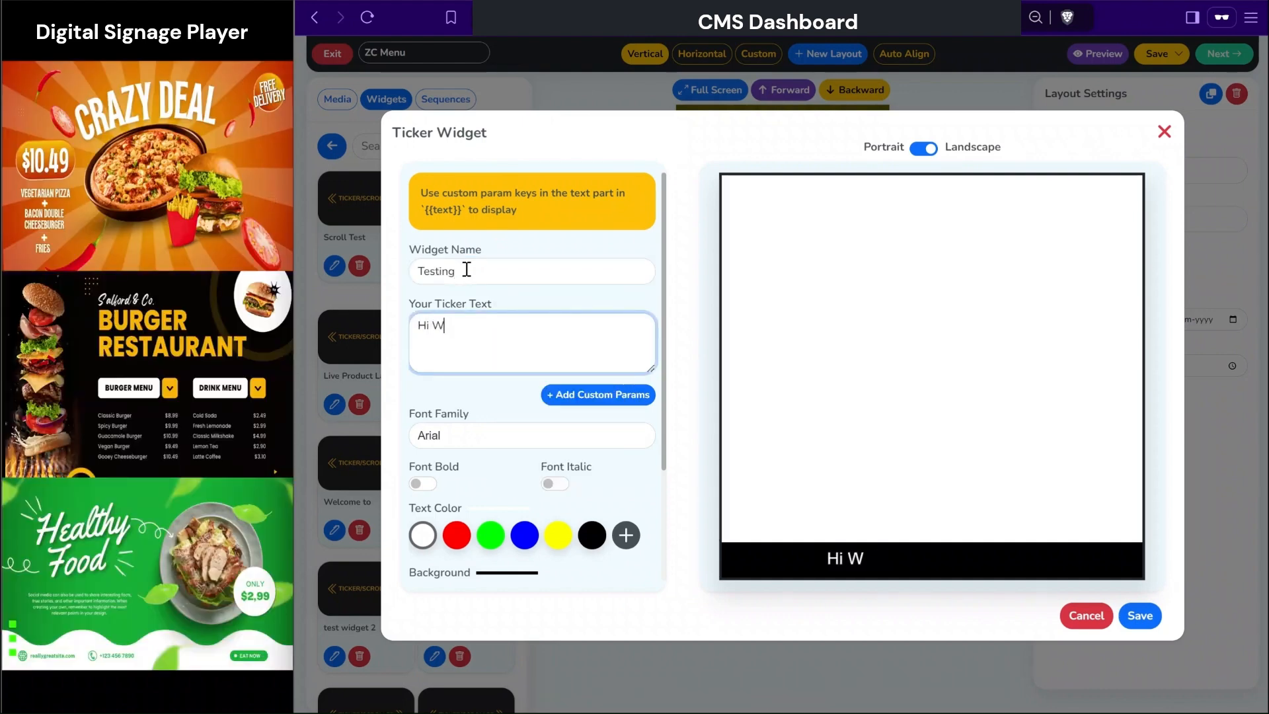
type("elcome to")
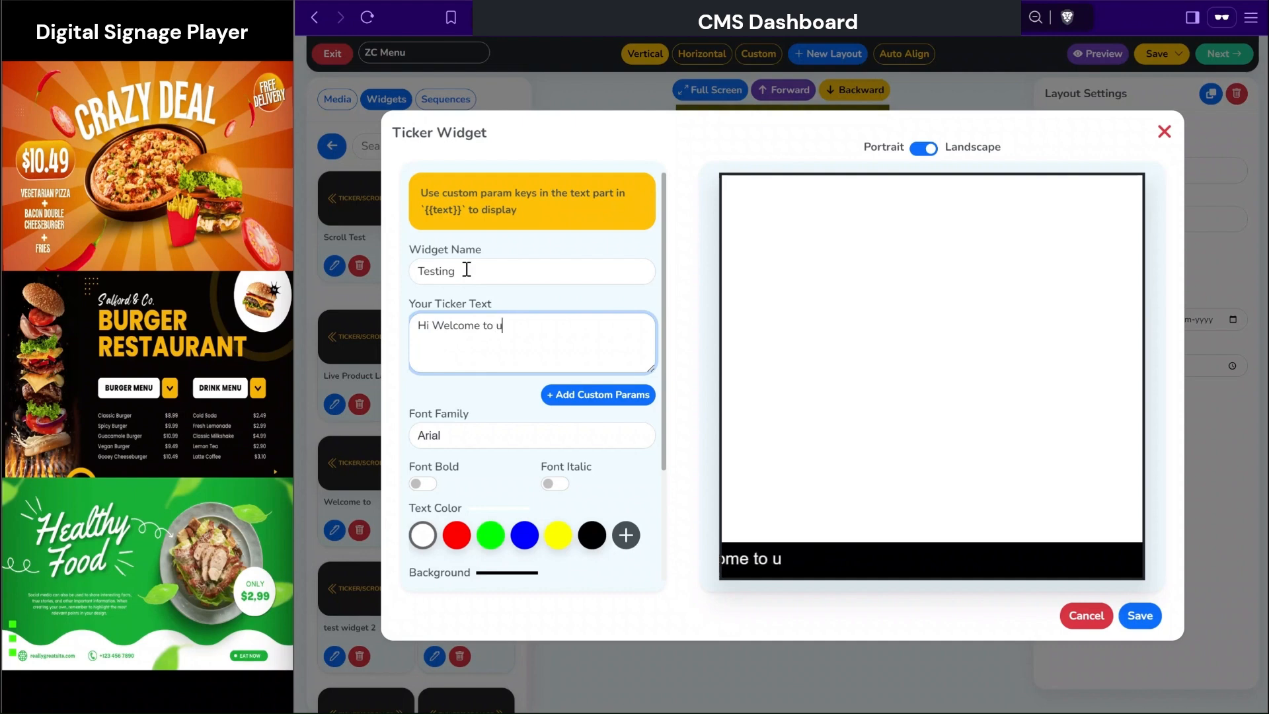
type(" our")
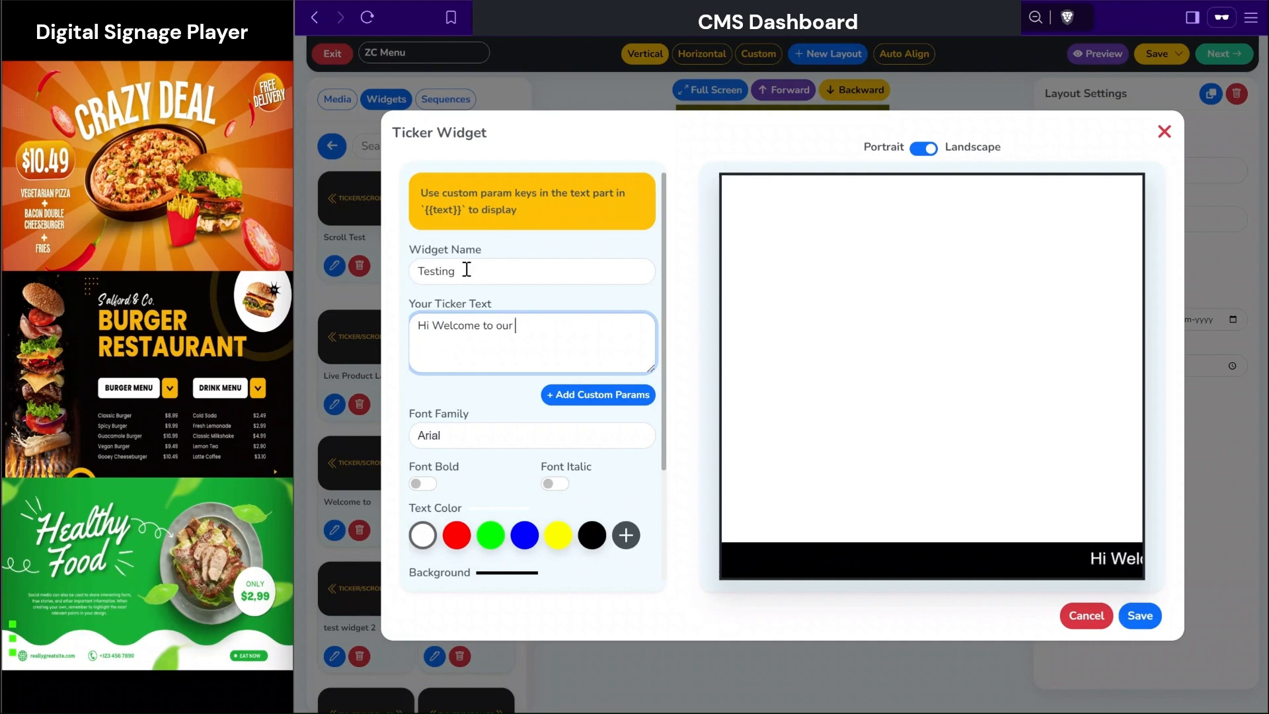
type(" QSR")
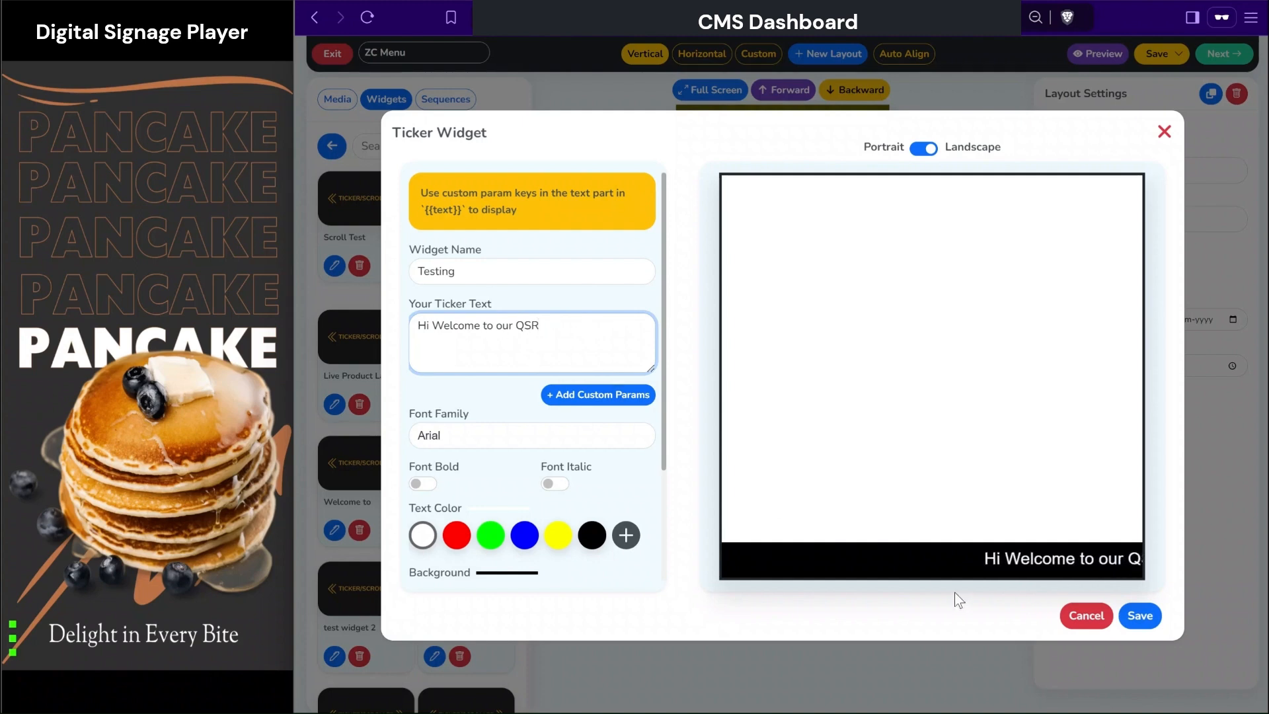
Style the ticker with the Fredoka One font and yellow text, and set its speed to 12.
left_click(519, 437)
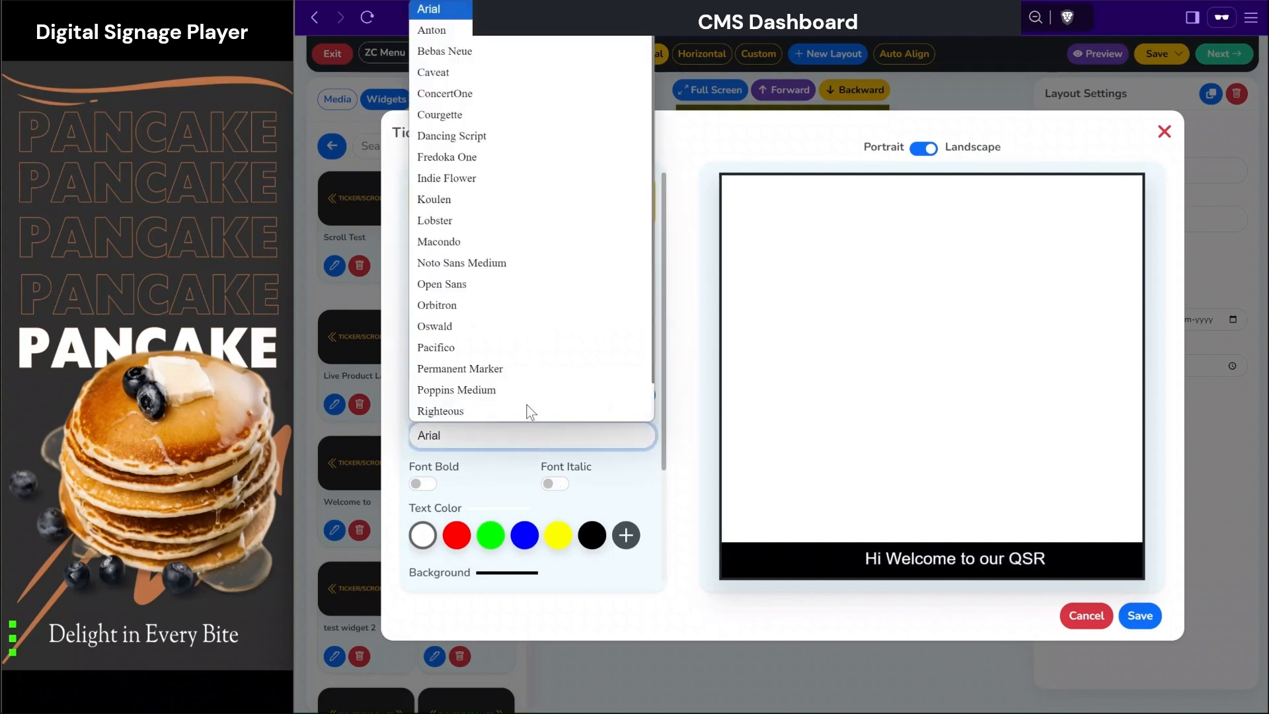
left_click(482, 157)
left_click(557, 535)
scroll(539, 452, "down", 2)
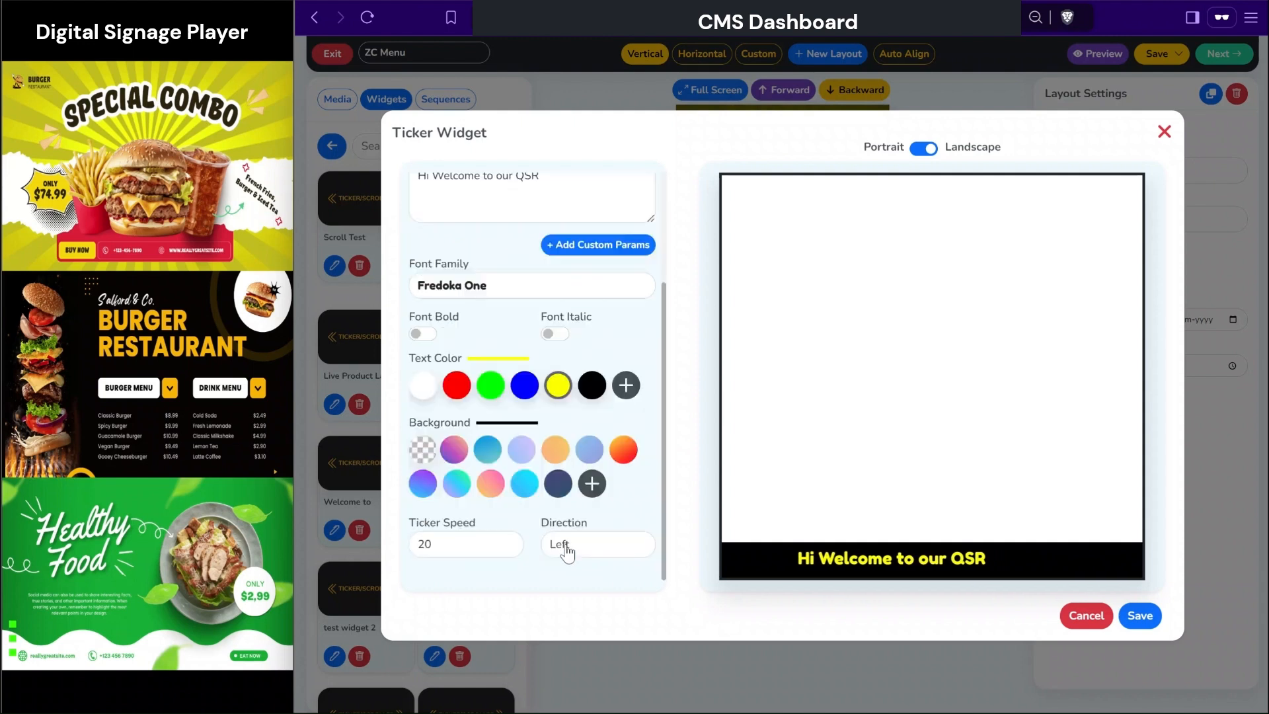
double_click(481, 552)
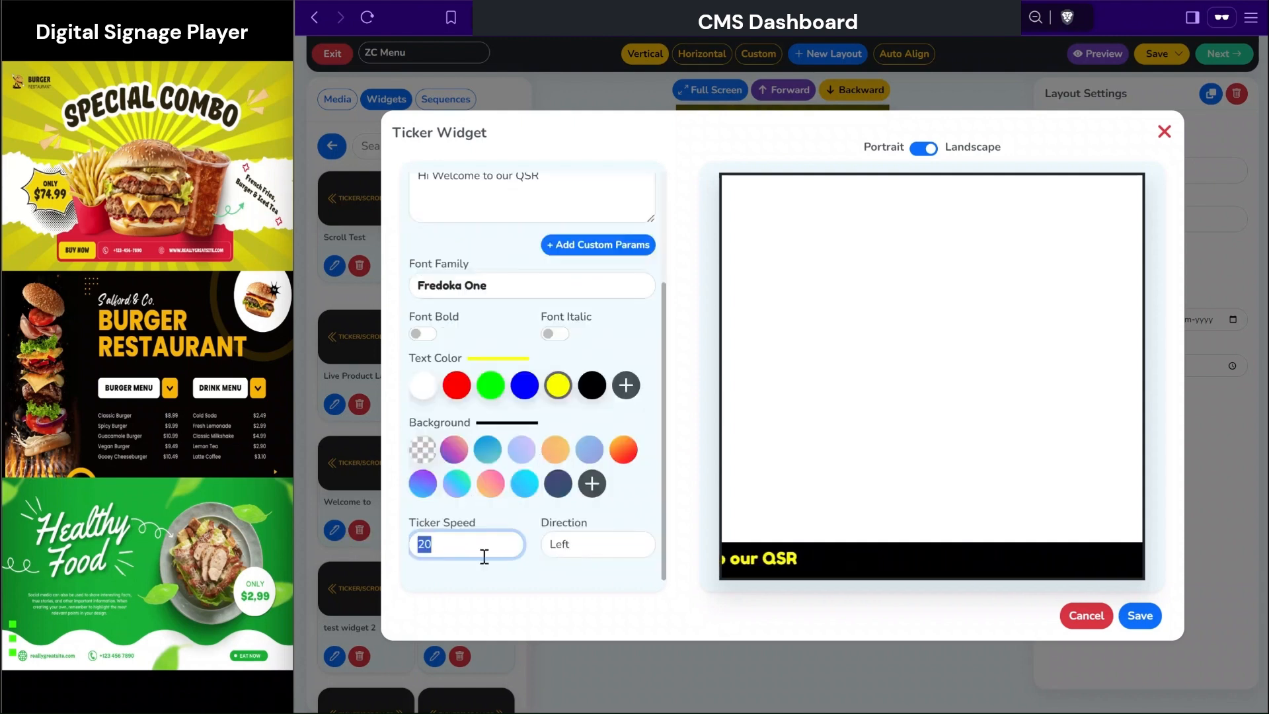
type("12")
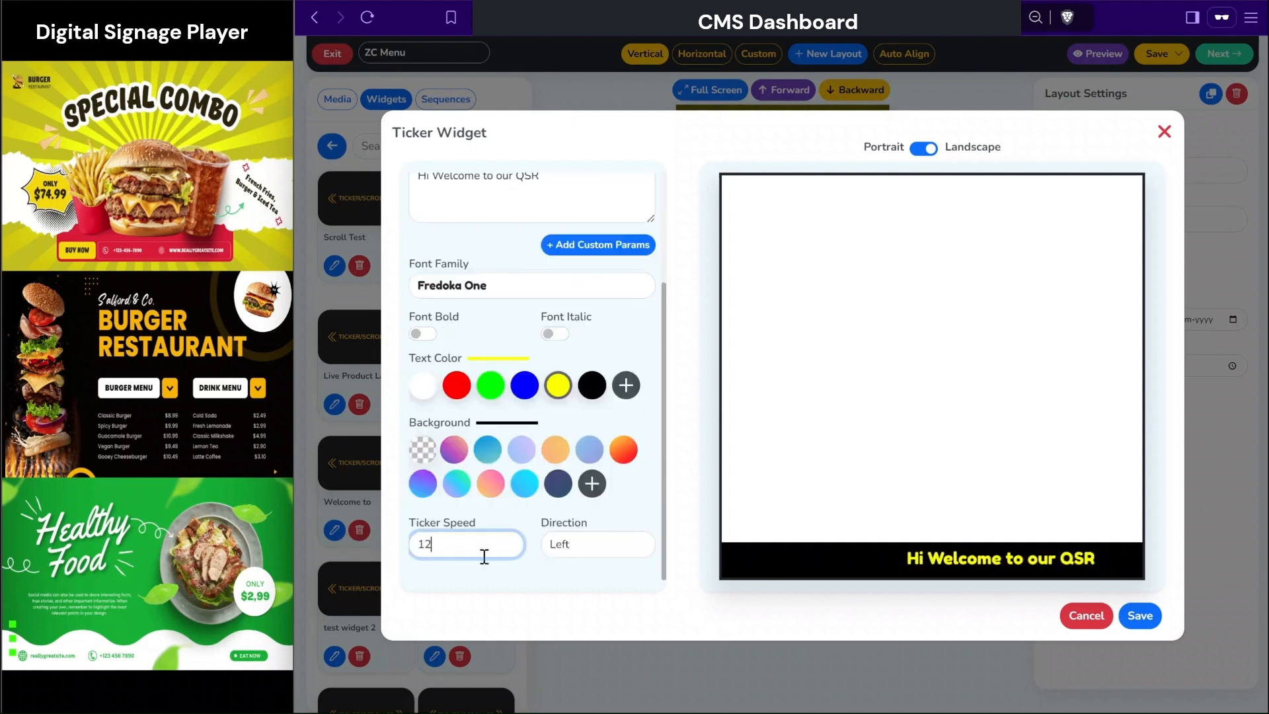
Try the Right scrolling direction, set the ticker back to Left and save the widget.
left_click(565, 537)
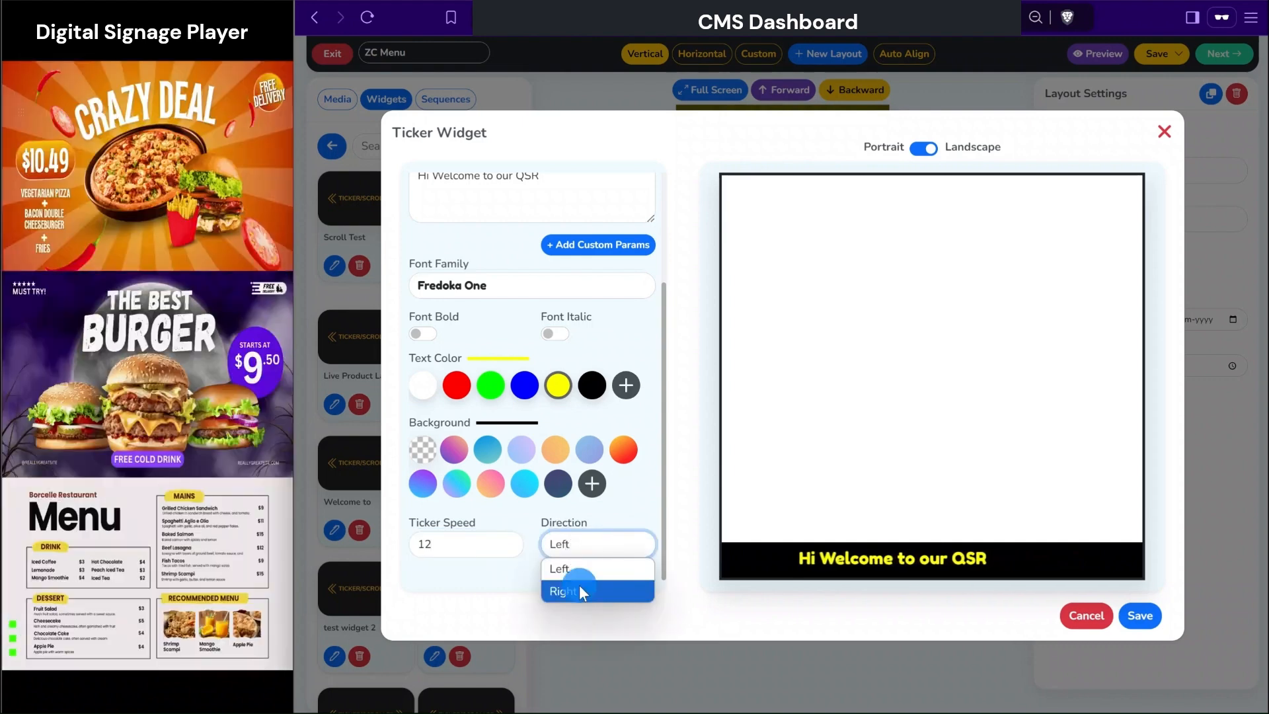
left_click(578, 587)
left_click(588, 550)
left_click(576, 562)
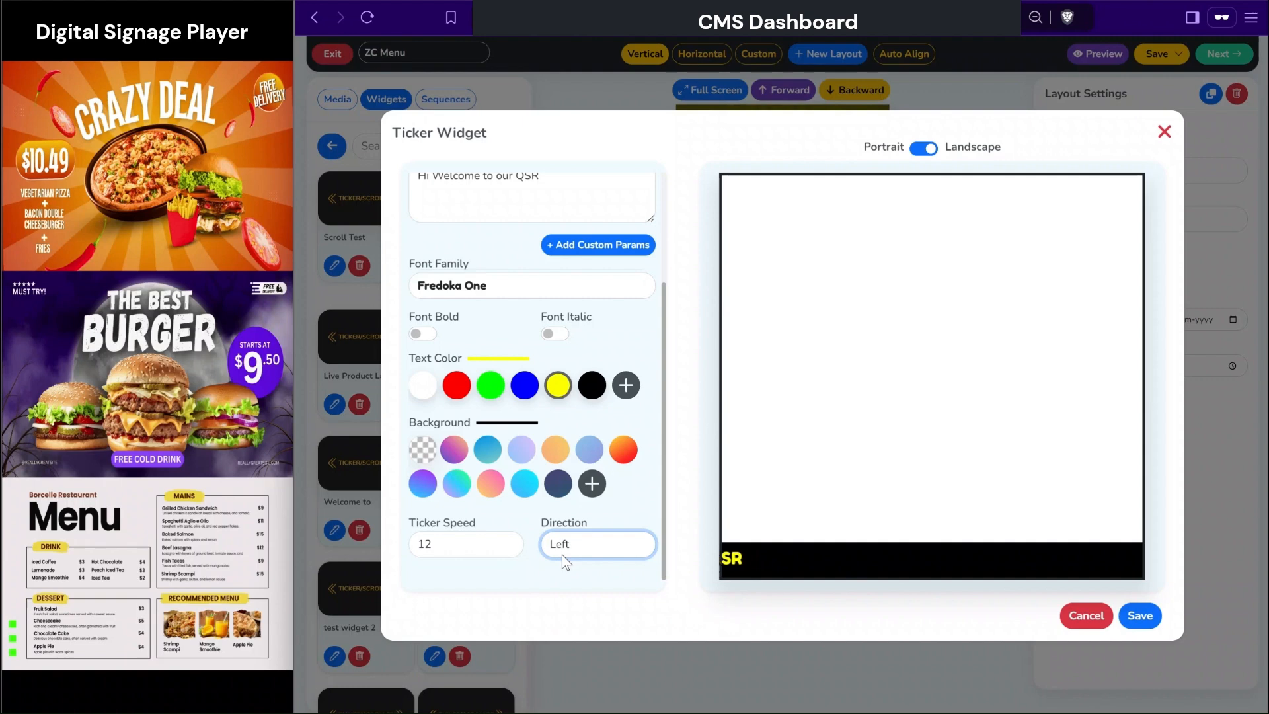
left_click(1140, 615)
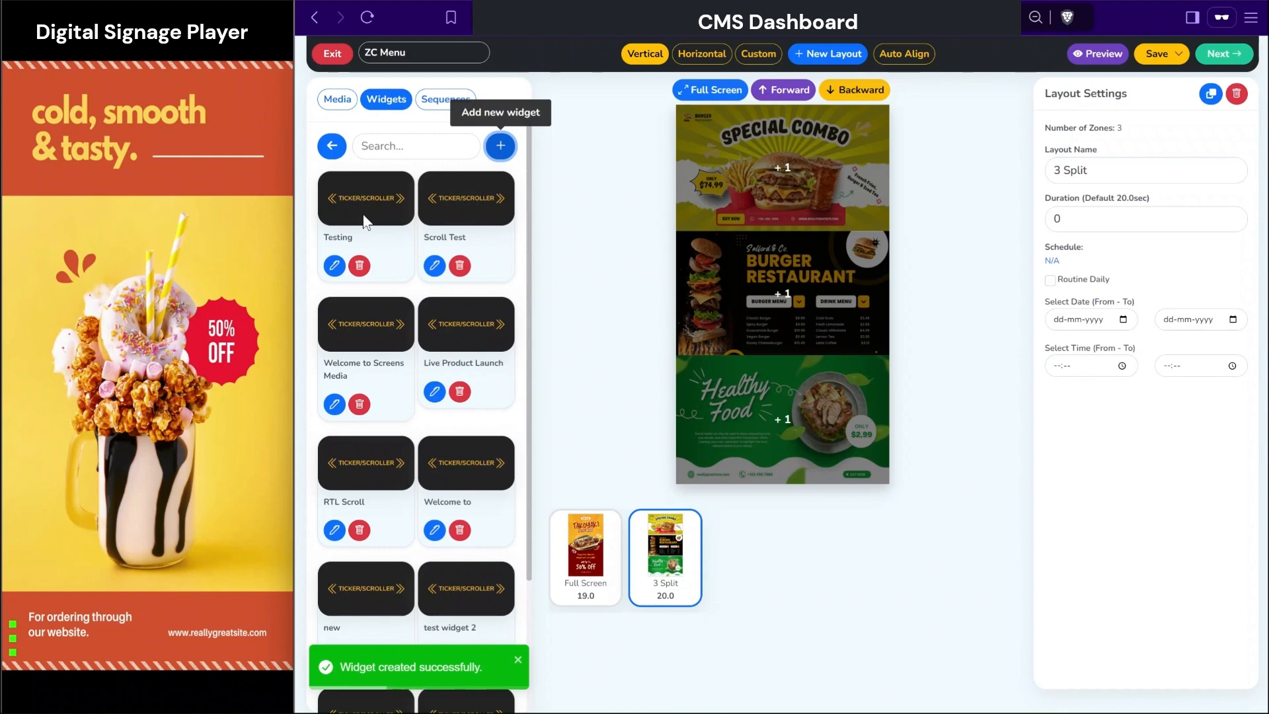
Place the Testing ticker in the 3 Split layout as a thin full-width strip along the bottom edge.
left_click_drag(366, 221, 715, 164)
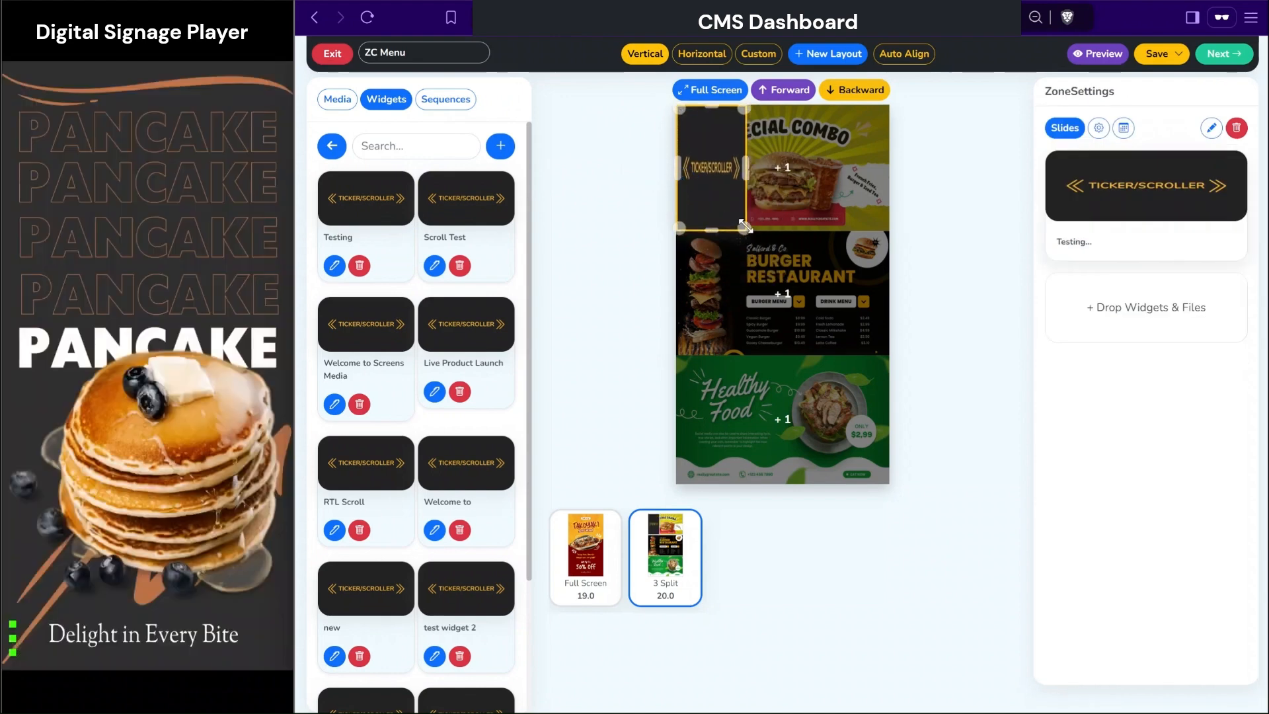
left_click_drag(744, 227, 915, 127)
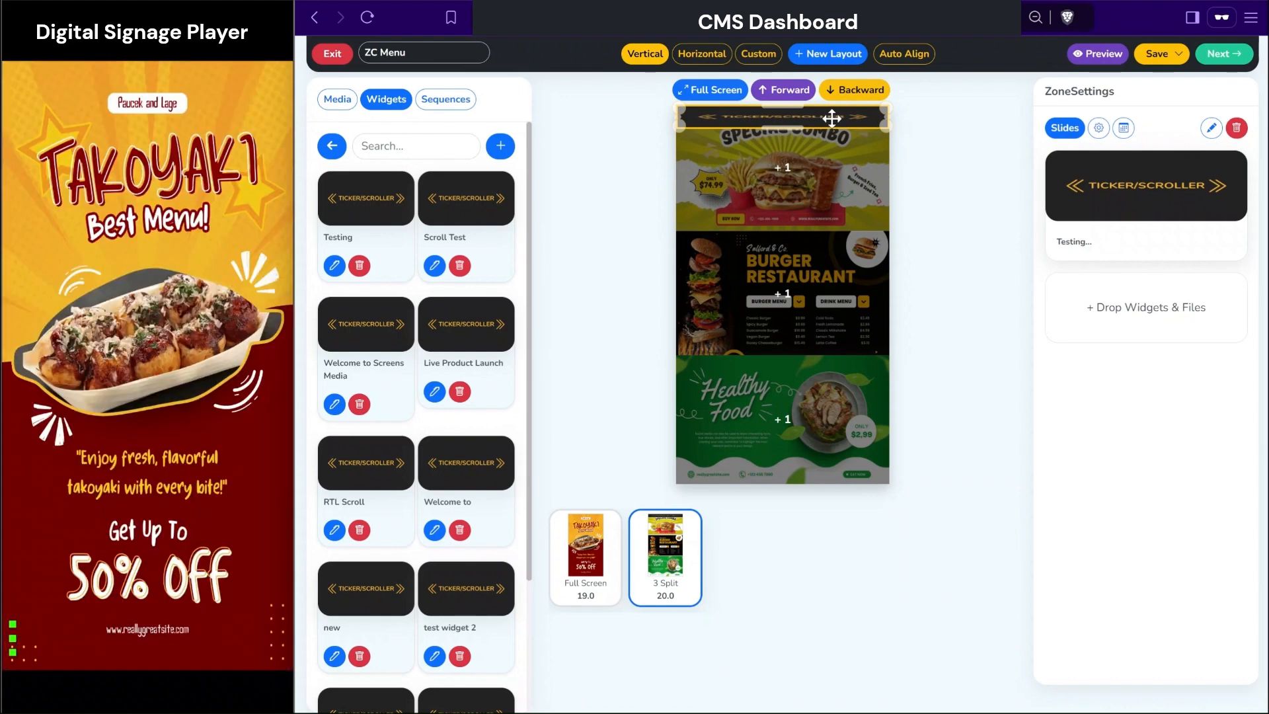
left_click_drag(832, 118, 876, 504)
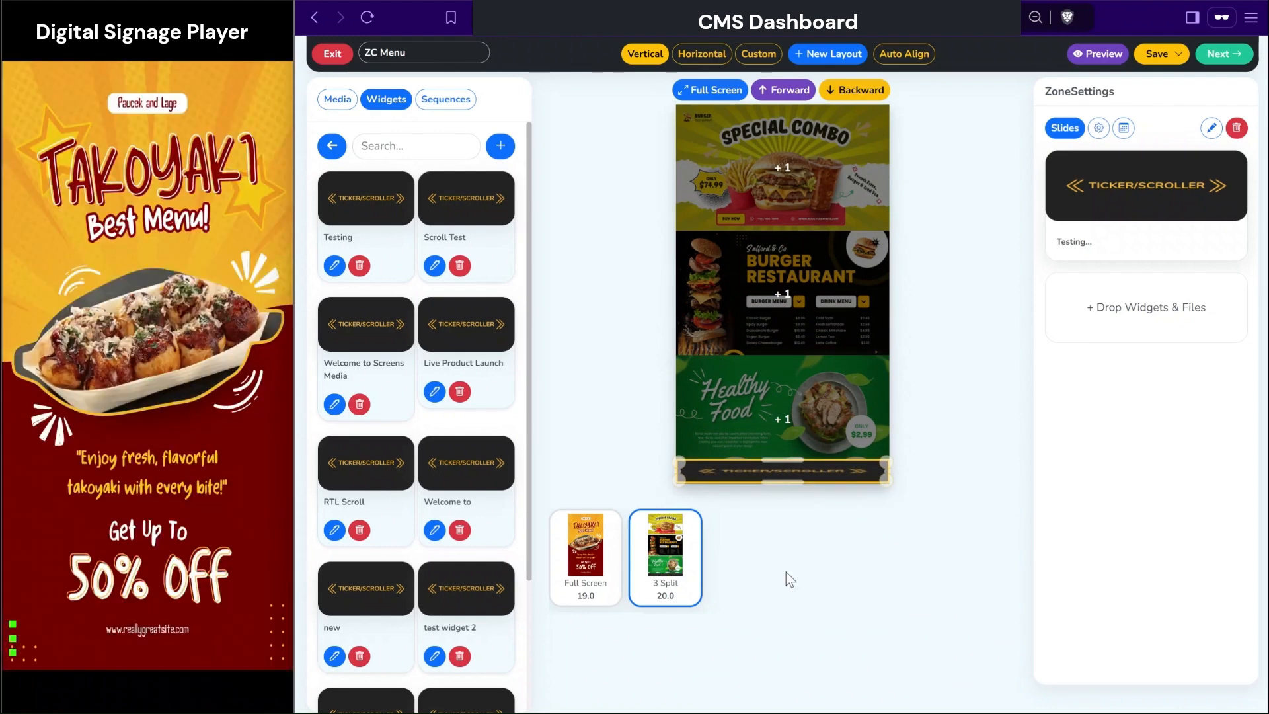
Reorder the layouts so that 3 Split comes before Full Screen, and select 3 Split.
left_click(691, 572)
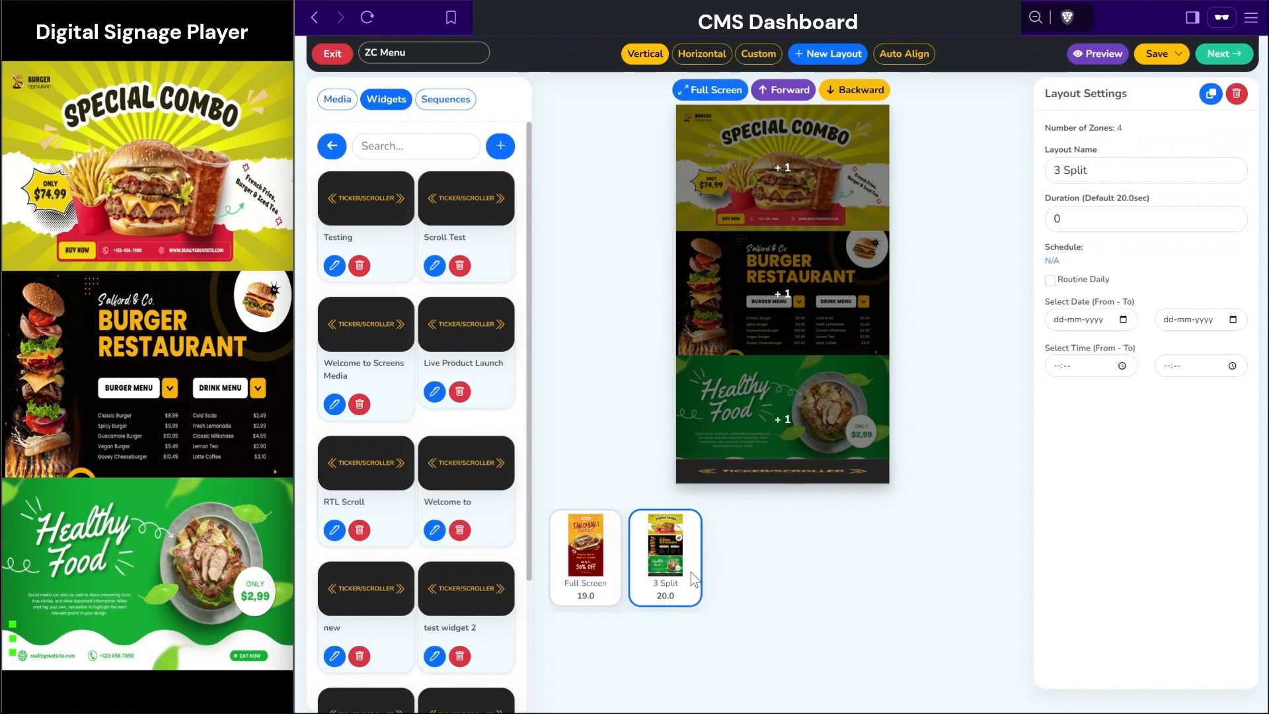
left_click_drag(692, 572, 661, 578)
left_click(611, 581)
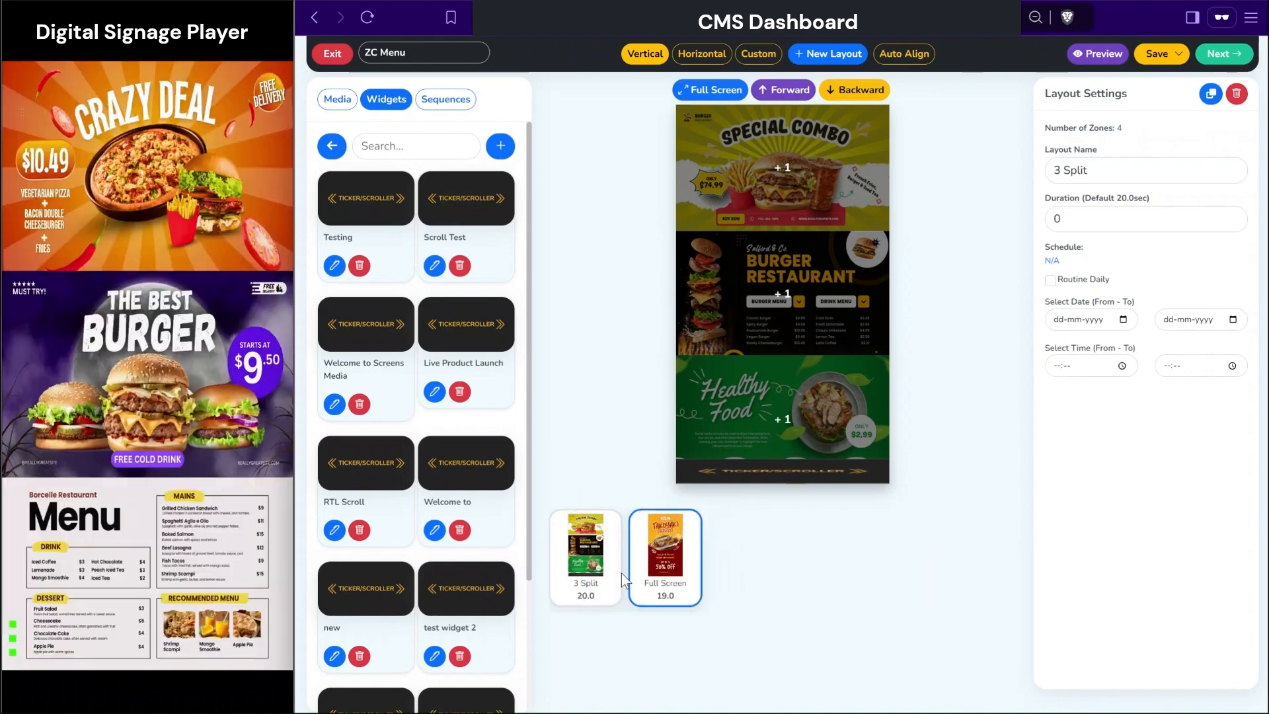
left_click(600, 578)
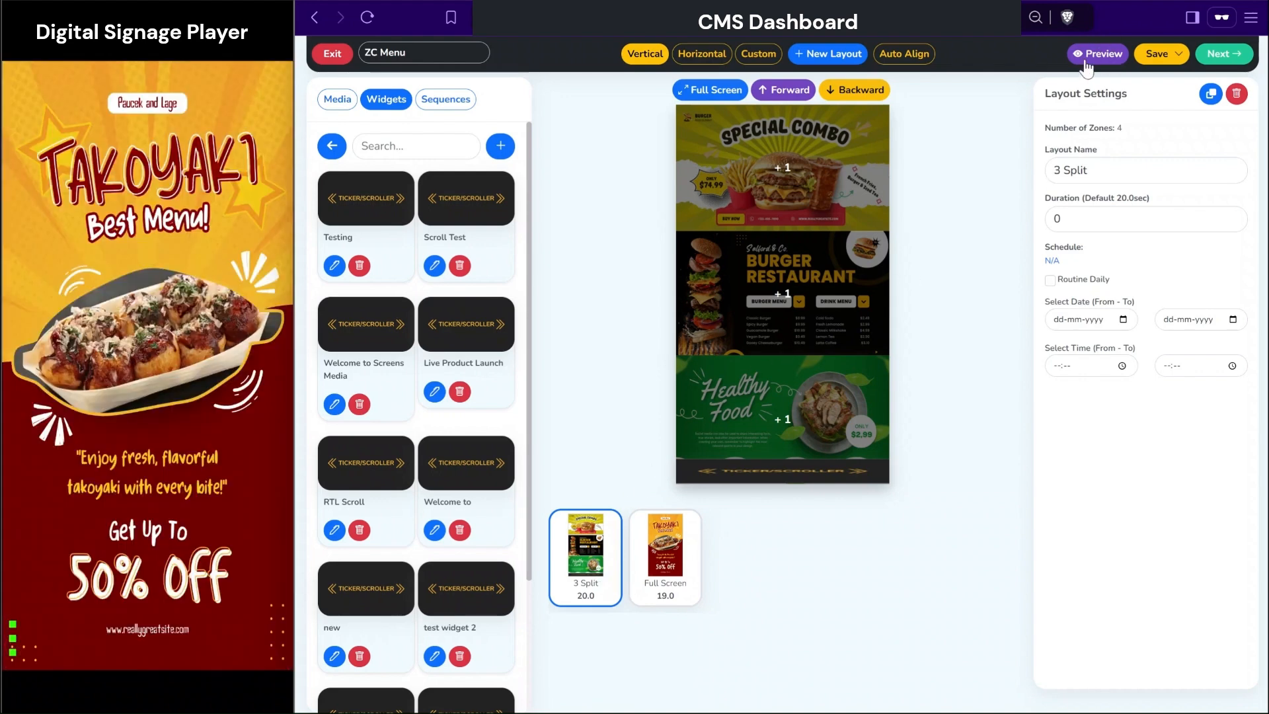
Preview the playlist in portrait, close the preview, and save the ticker update to the published screens.
left_click(1084, 60)
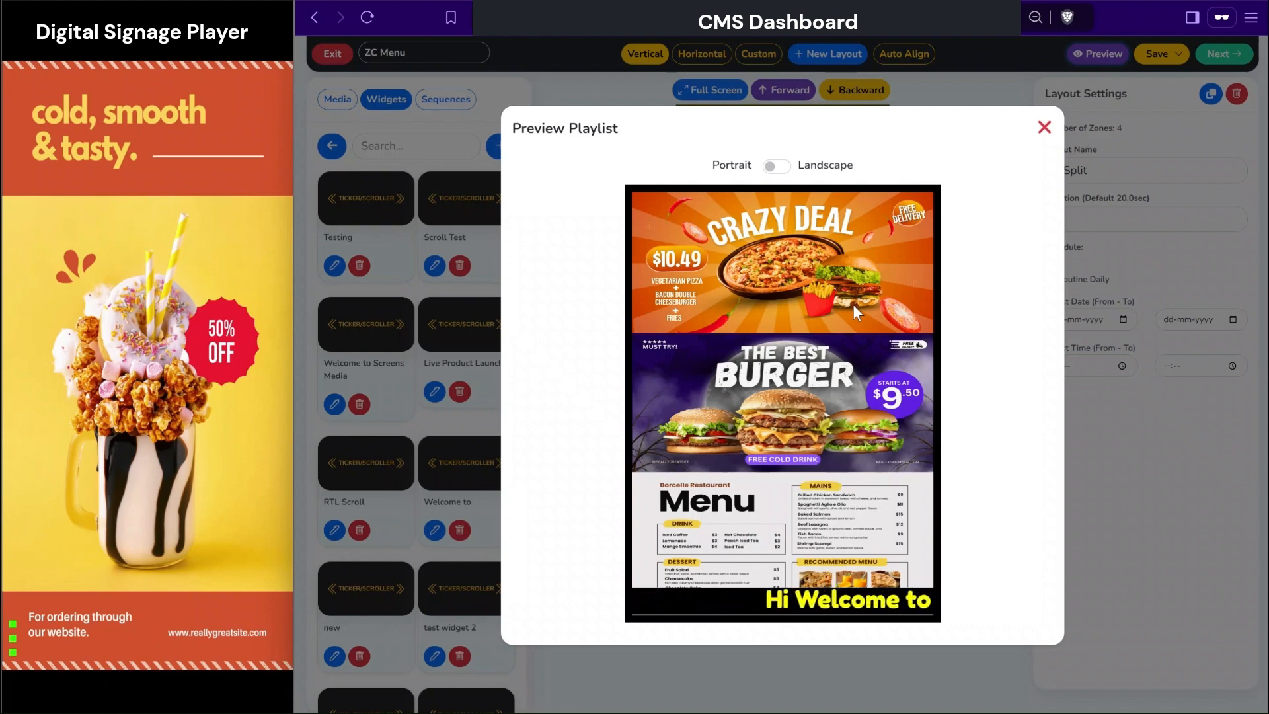
left_click(1044, 127)
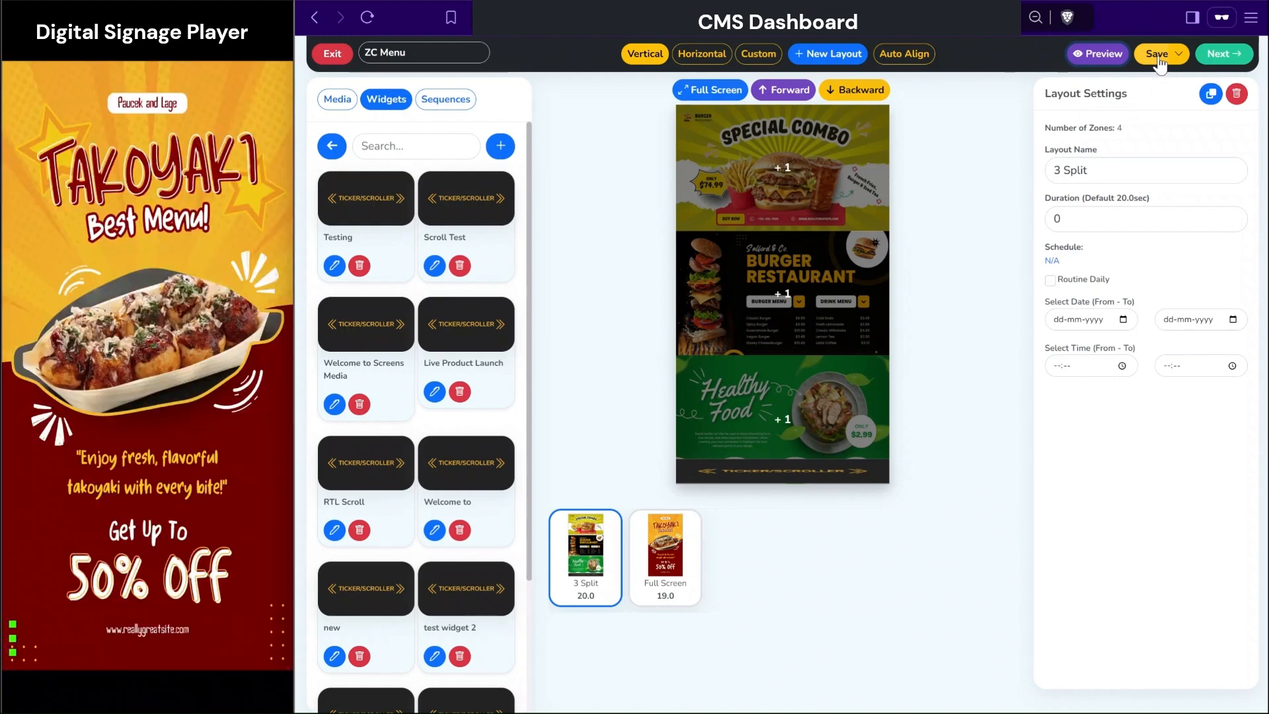
left_click(1157, 54)
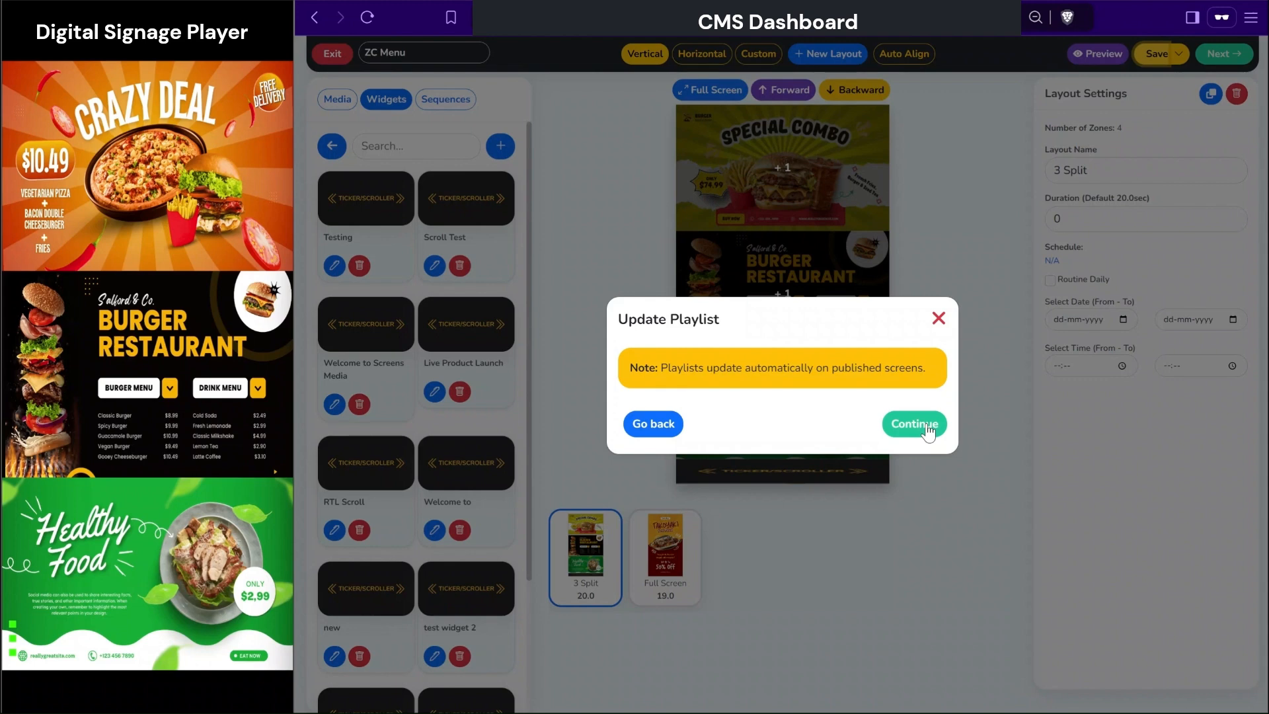
left_click(928, 430)
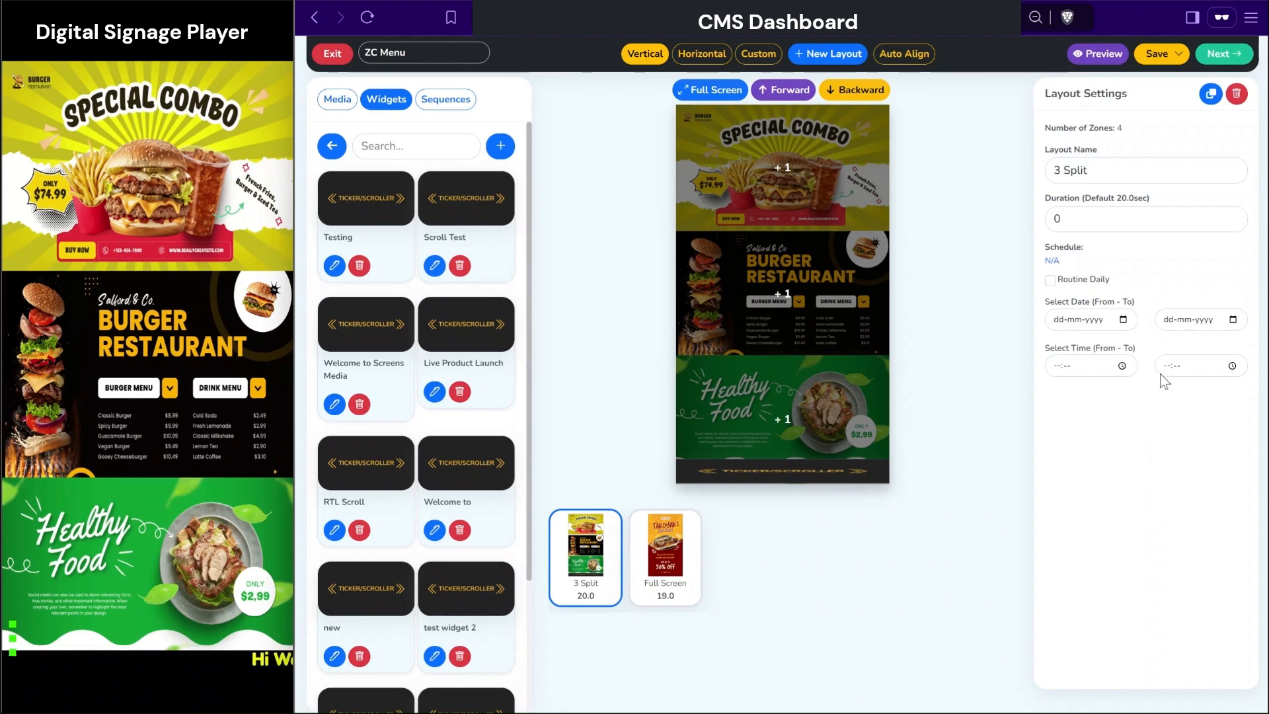
Schedule the 3 Split layout with a date range from 18-11-2024 to 30-11-2024.
scroll(1159, 374, "up", 5)
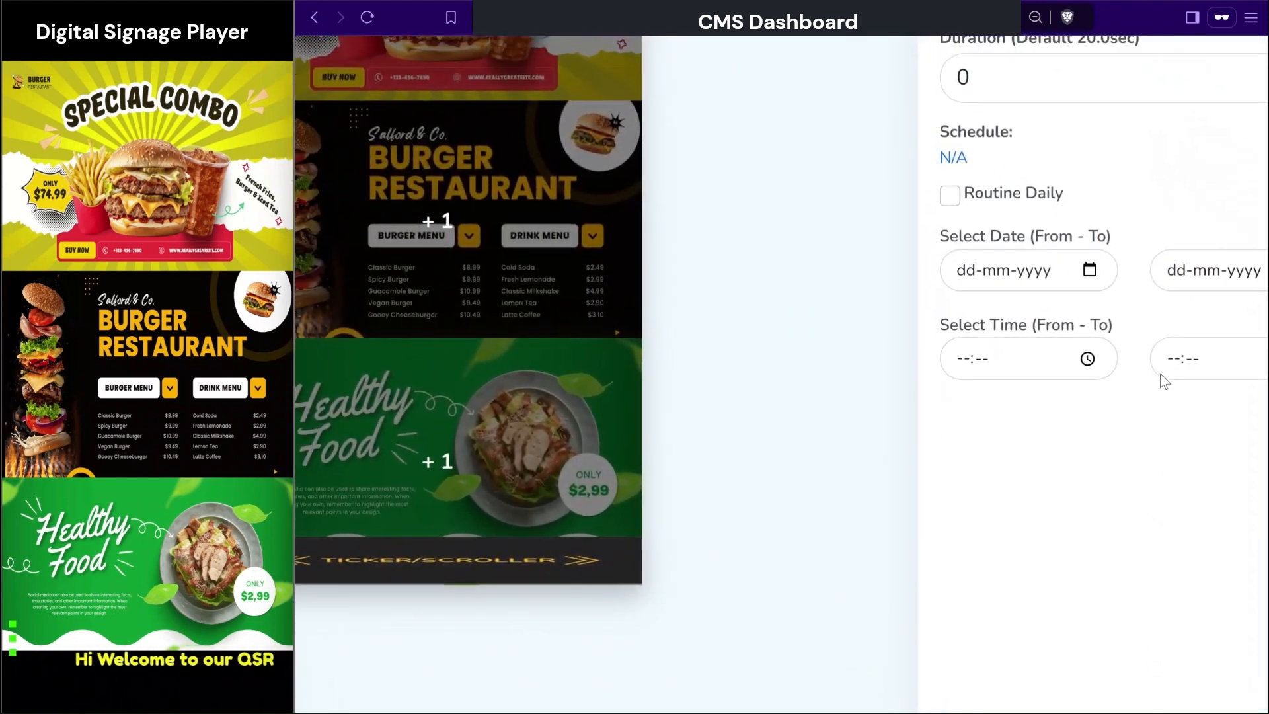
left_click(989, 269)
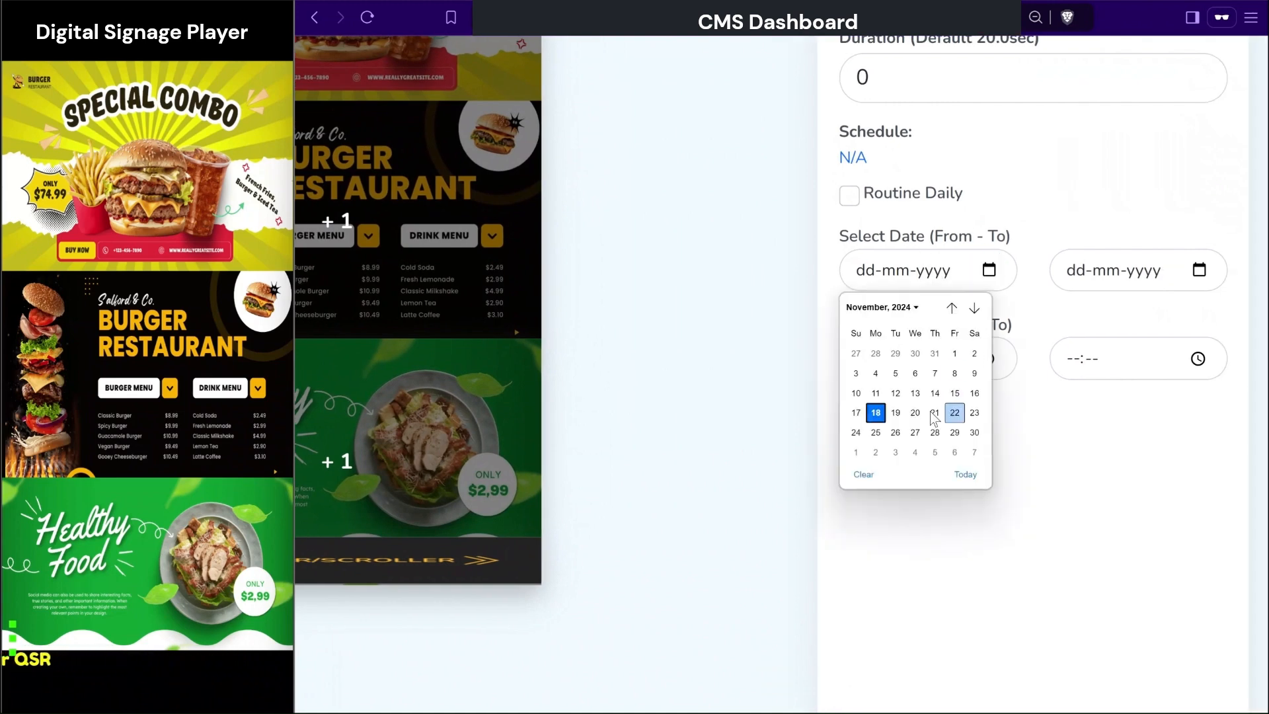
left_click(875, 412)
left_click(1199, 507)
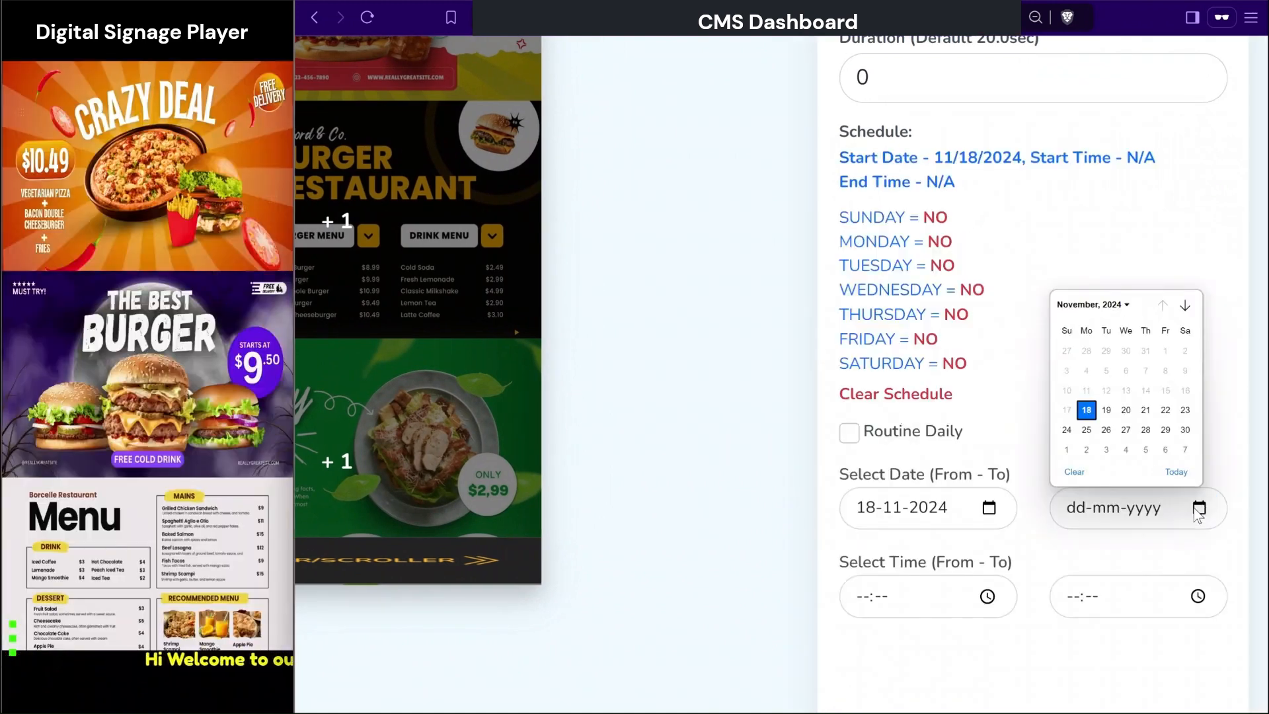
left_click(1184, 429)
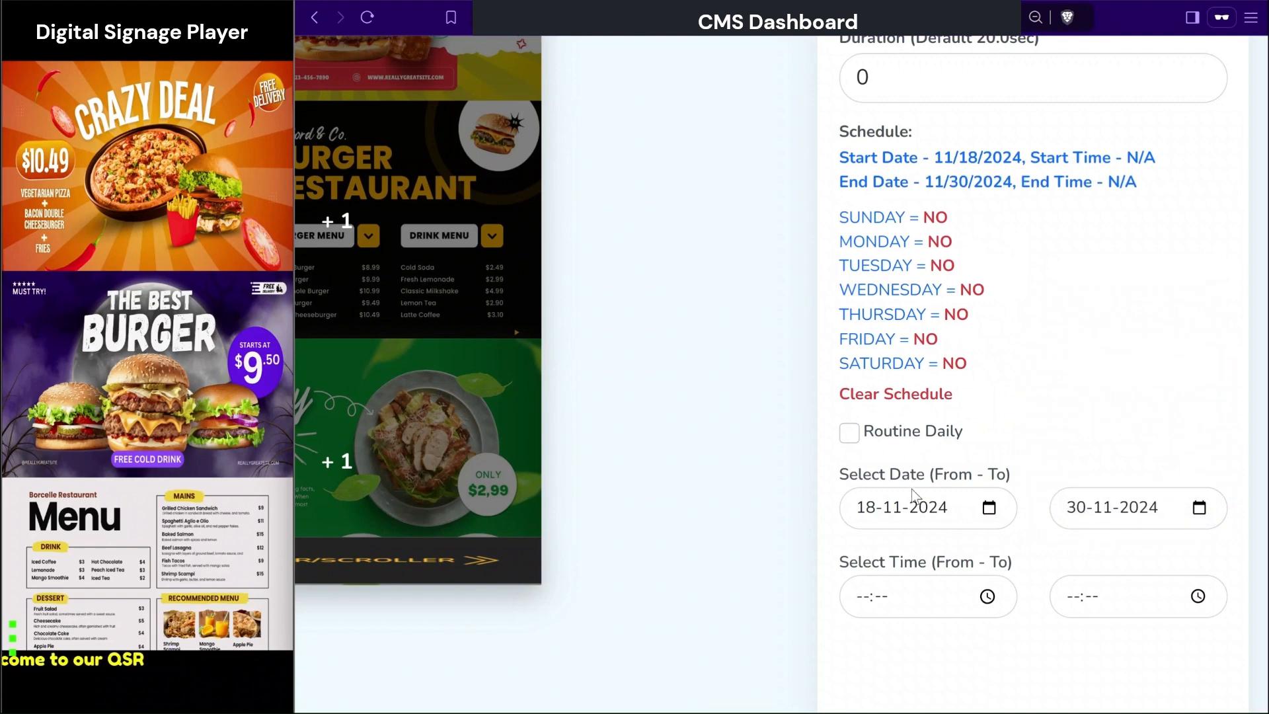
Enable Routine Daily for the 3 Split layout and select Monday through Friday as its days.
left_click(849, 433)
scroll(851, 436, "down", 5)
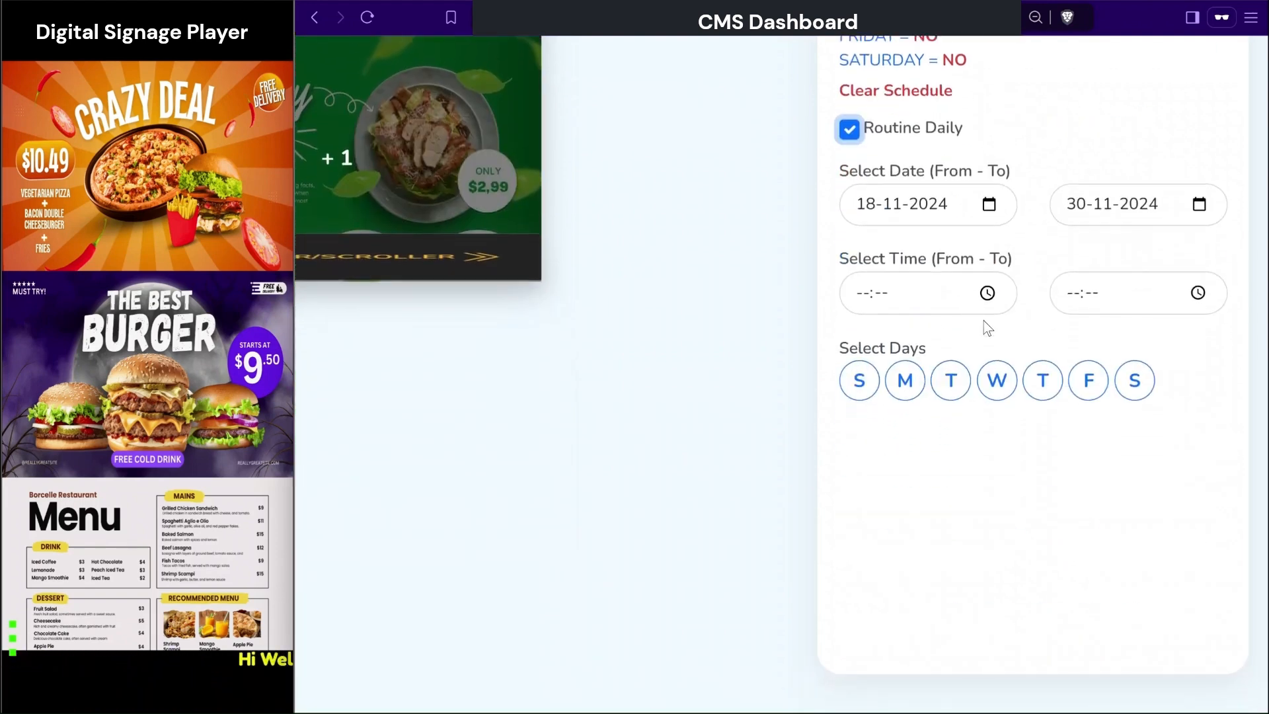
left_click(902, 381)
left_click(951, 384)
left_click(994, 383)
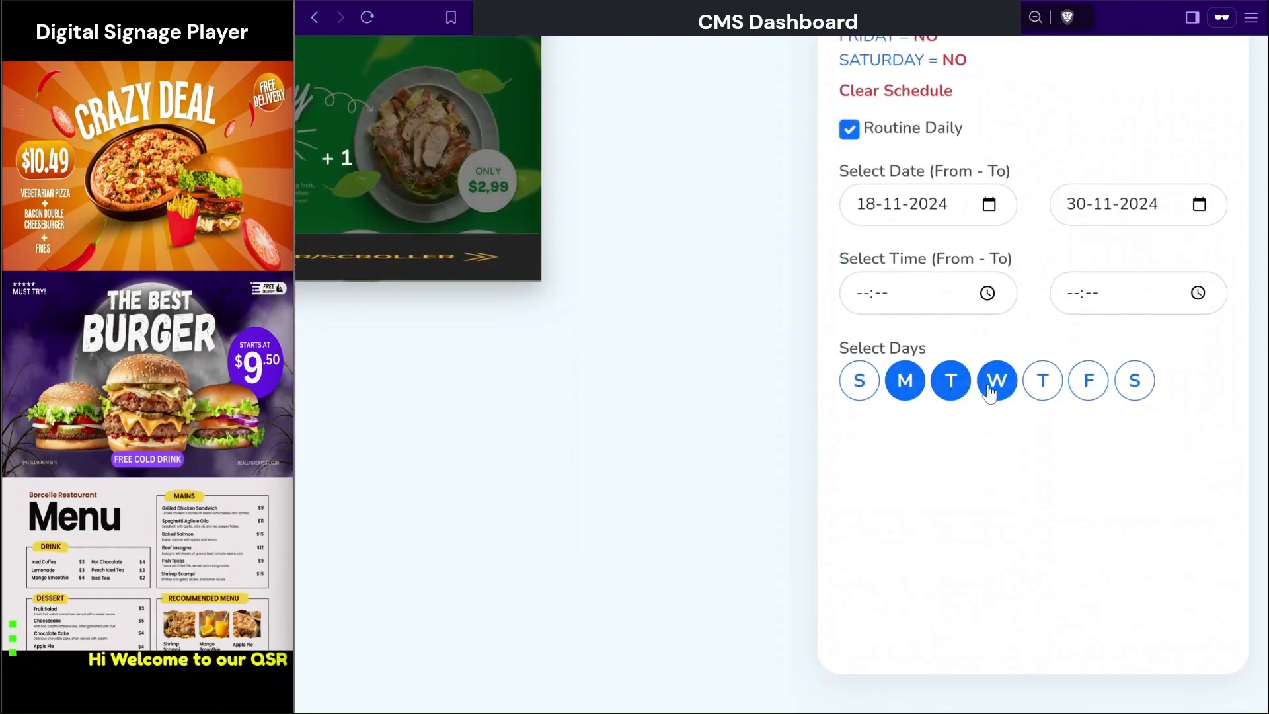
left_click(1042, 383)
left_click(1088, 384)
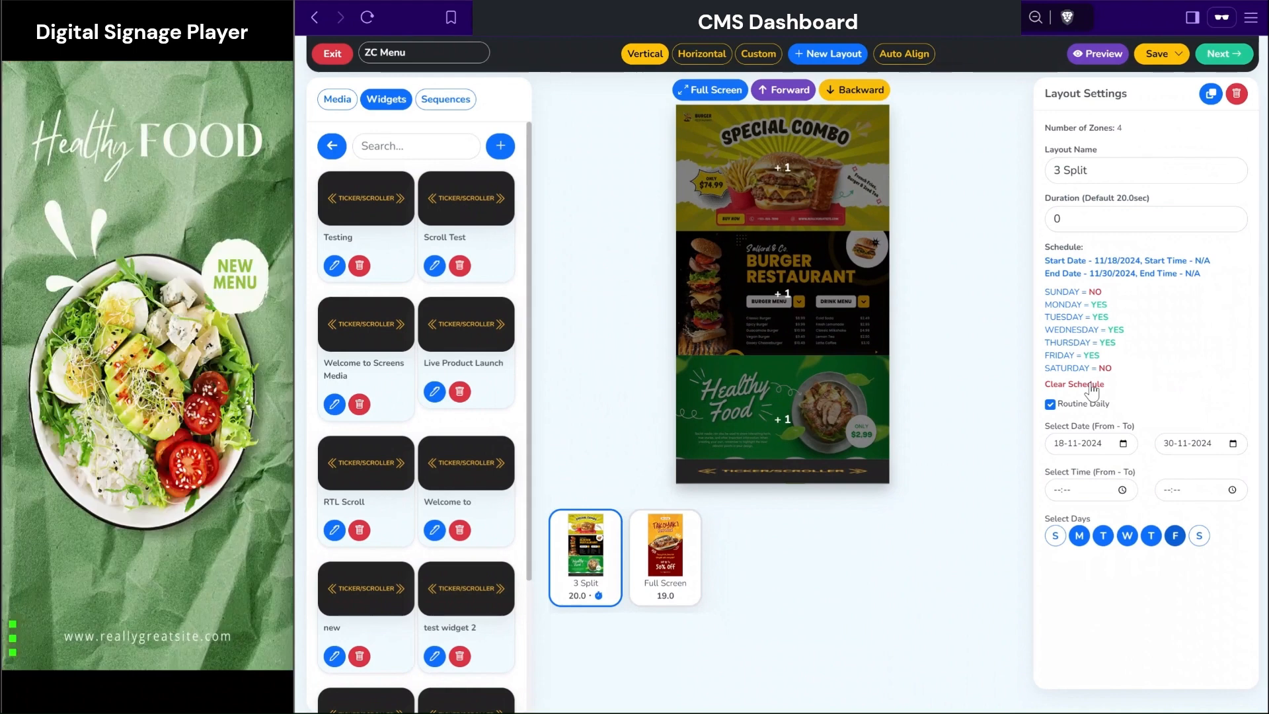
Set the 3 Split layout's daily time range from 08:13 to 23:30.
left_click(876, 292)
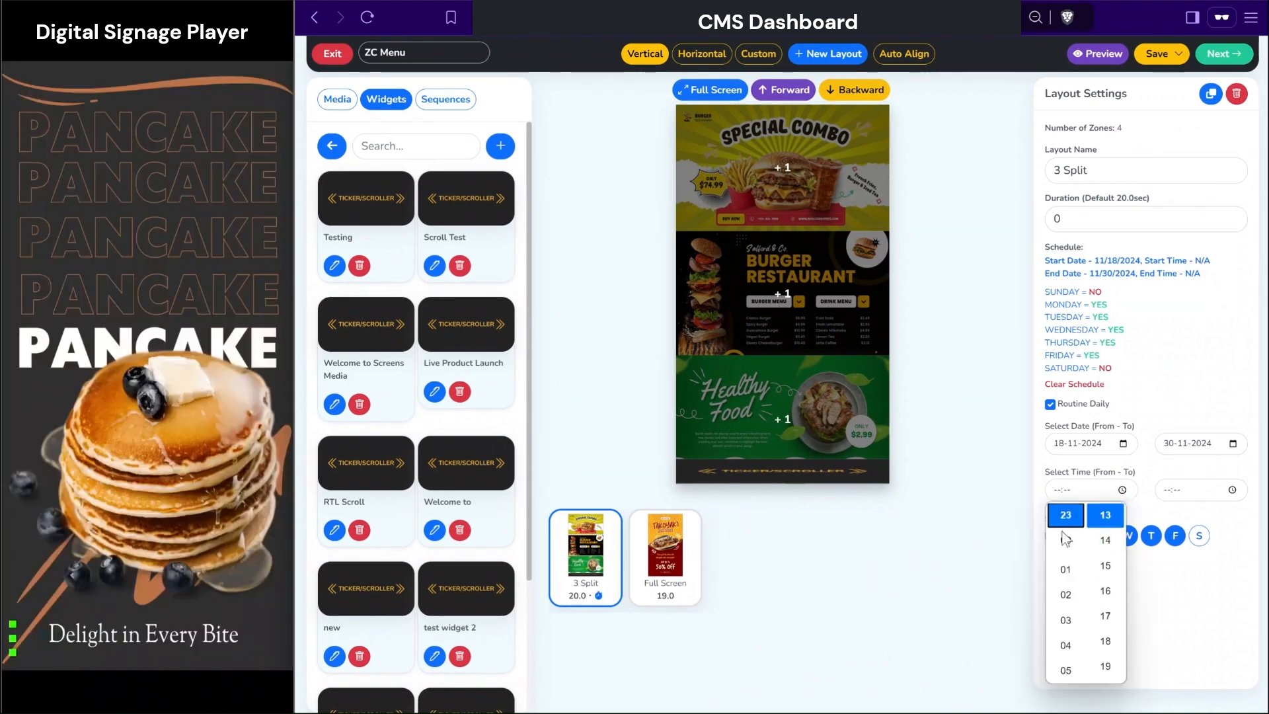
scroll(1065, 538, "down", 3)
left_click(1065, 563)
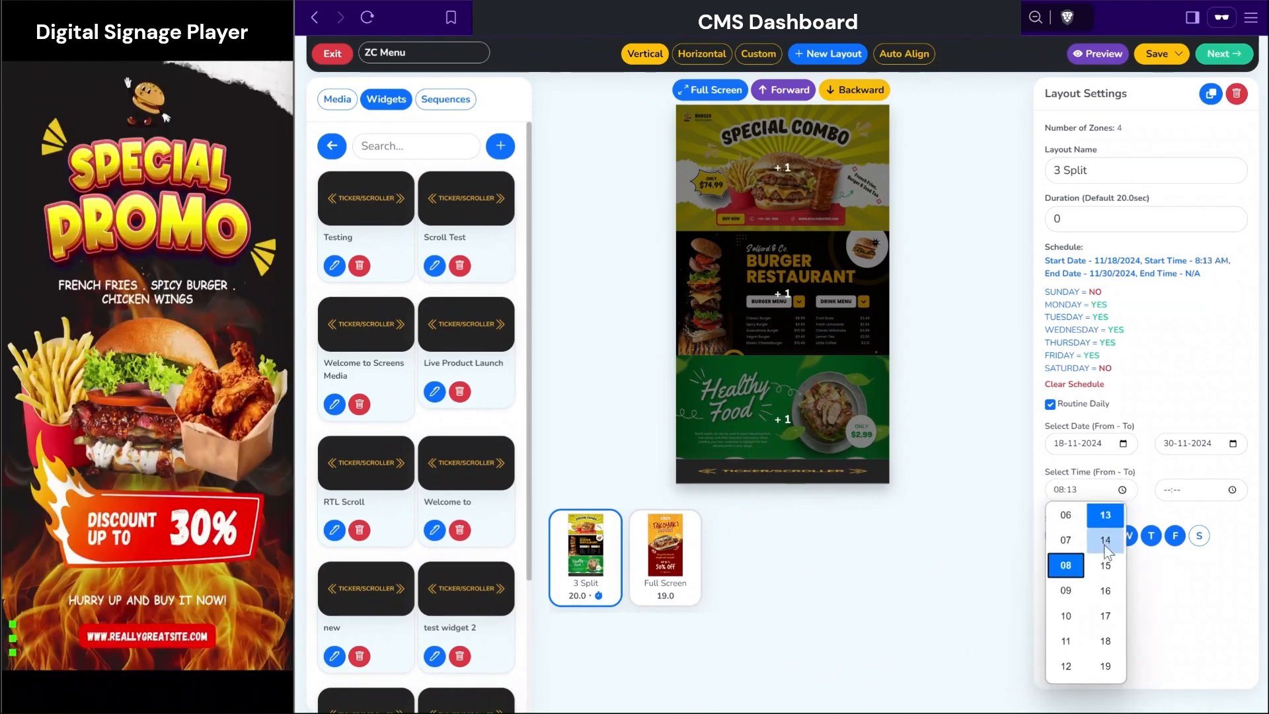
left_click(1231, 490)
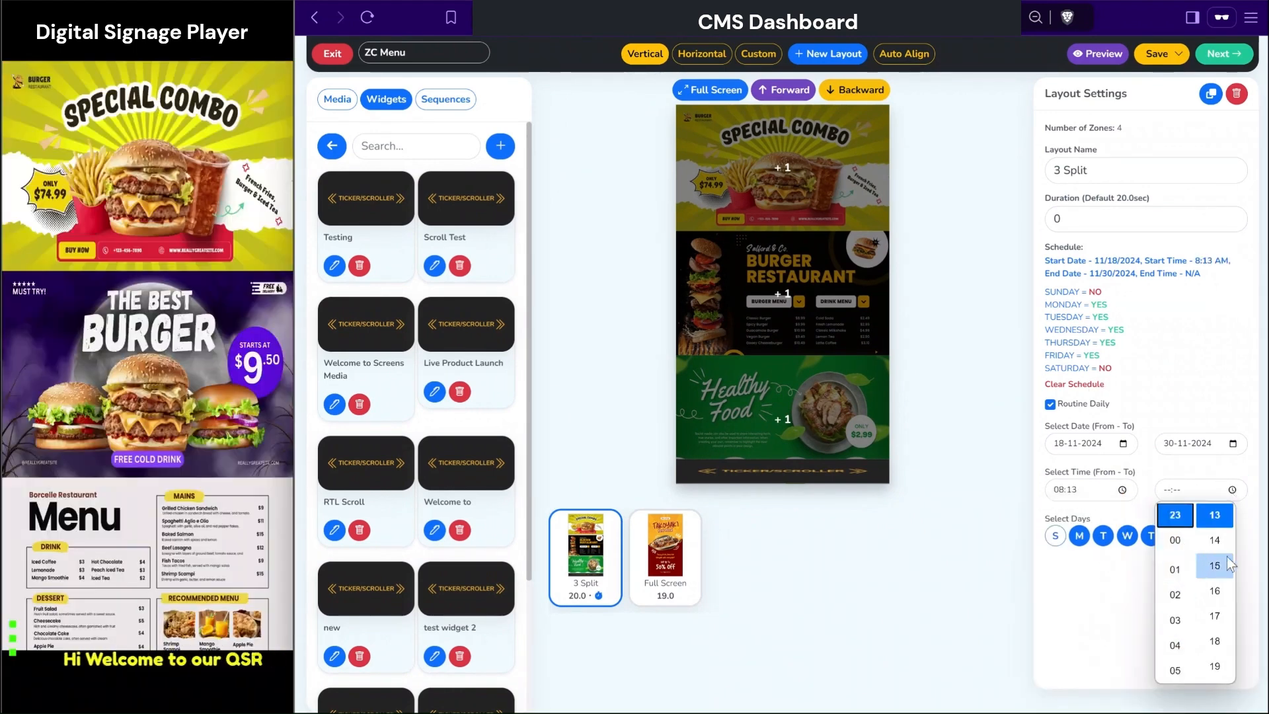
scroll(1214, 595, "down", 4)
left_click(1213, 634)
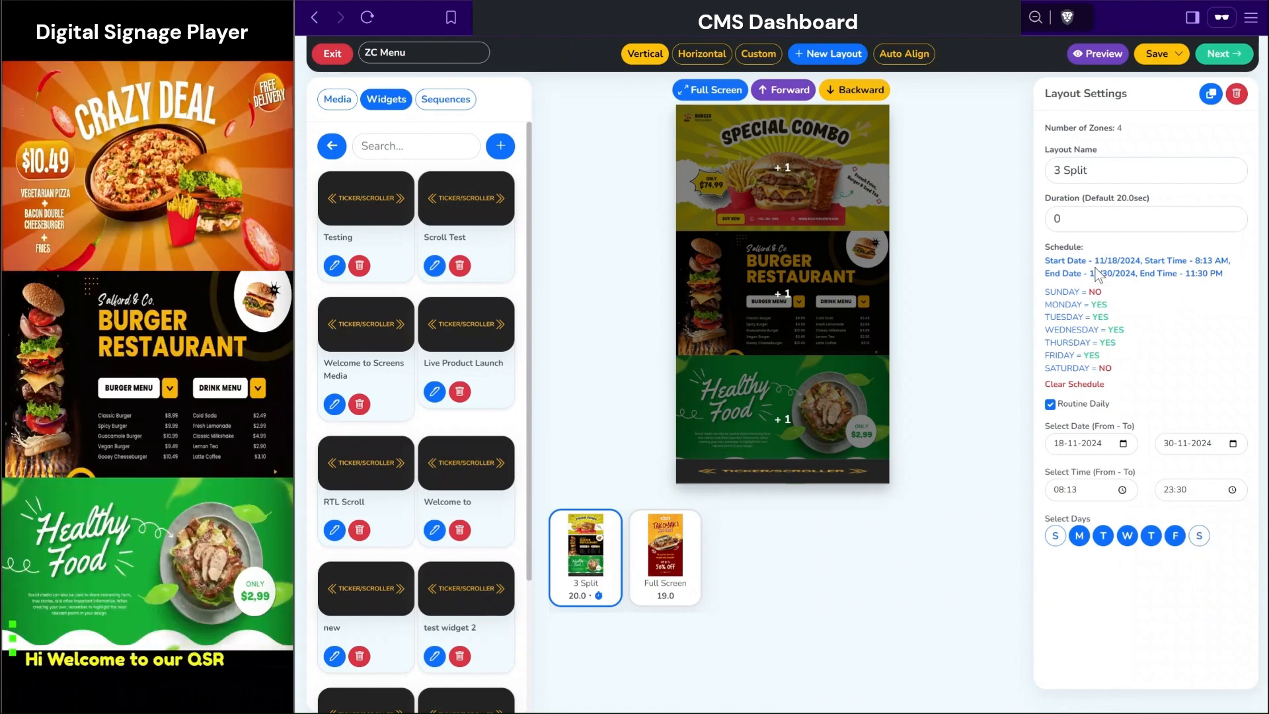
Save the playlist with the 3 Split schedule and confirm the update.
left_click_drag(1095, 260, 1047, 273)
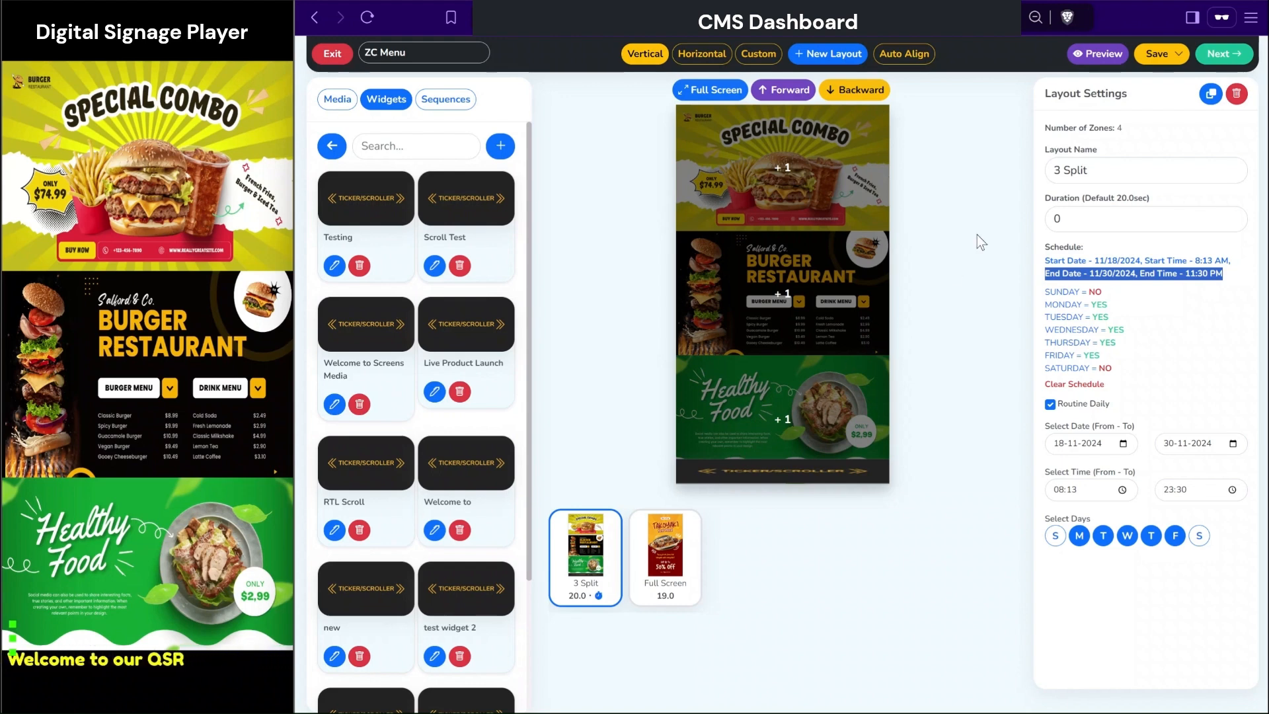
left_click(1155, 61)
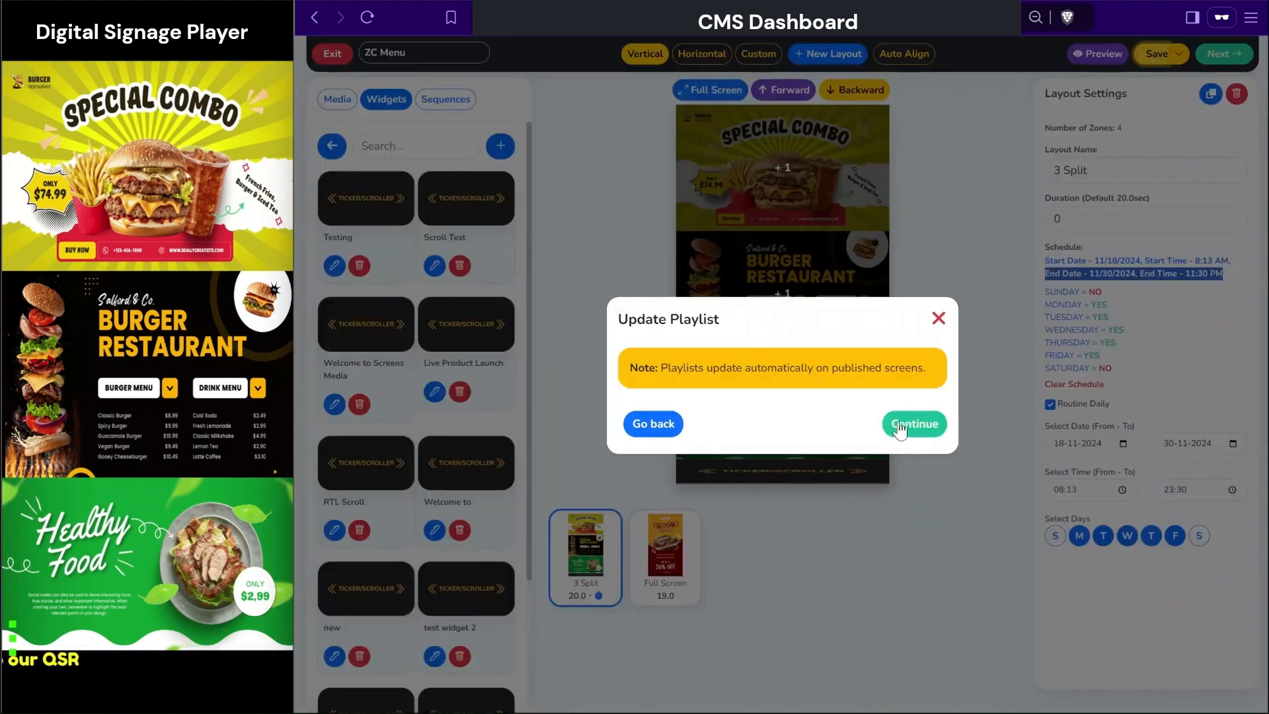
left_click(898, 425)
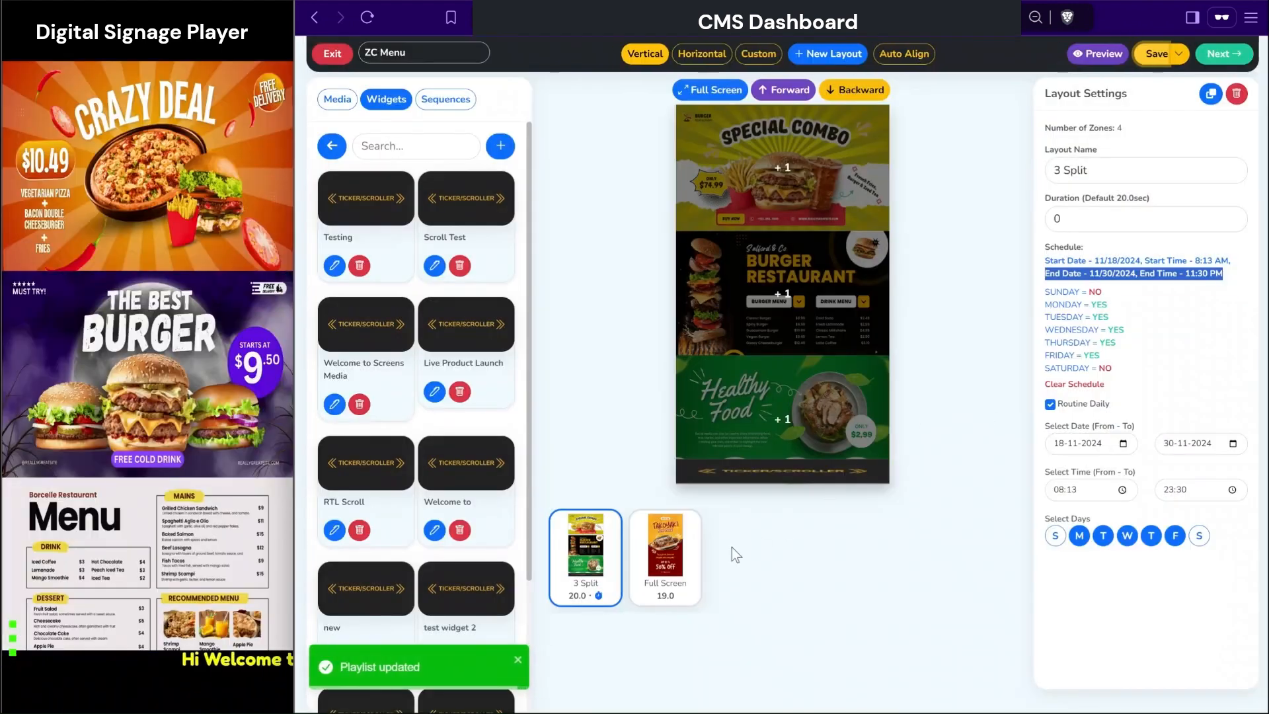
Examine the schedule marker on the 3 Split layout's thumbnail and its schedule summary in the layout settings.
left_click(667, 567)
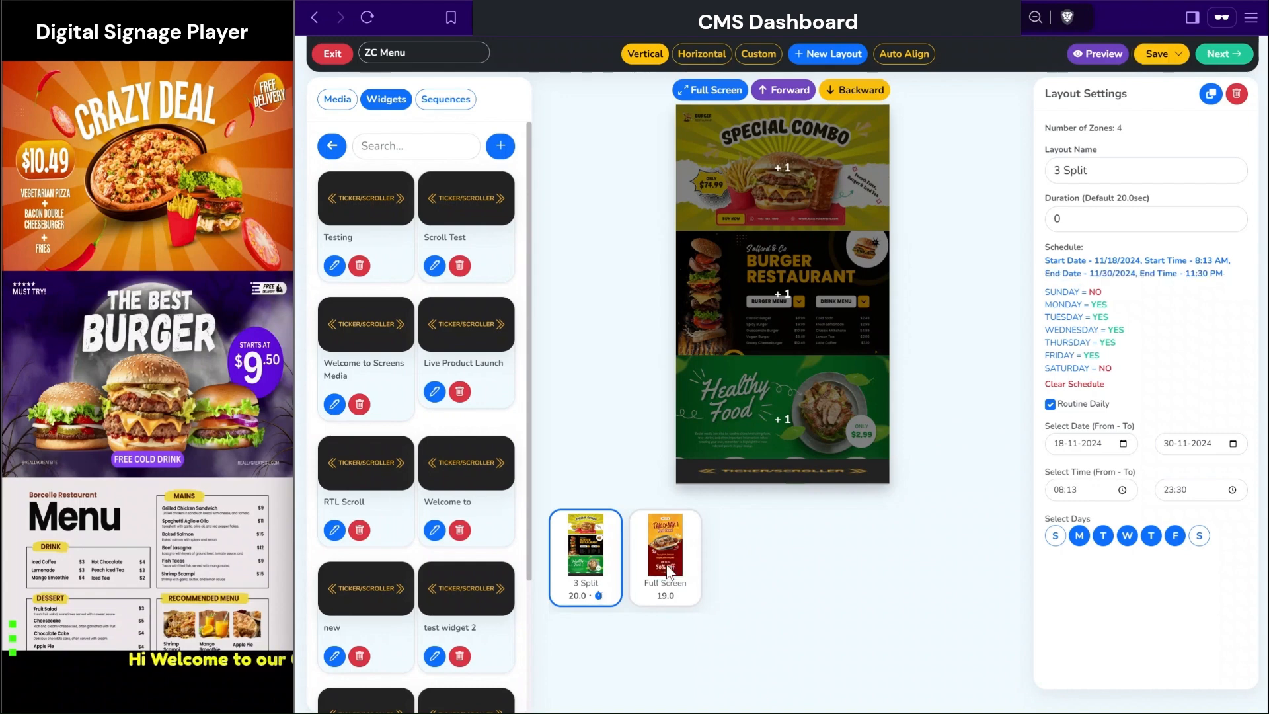
left_click(604, 555)
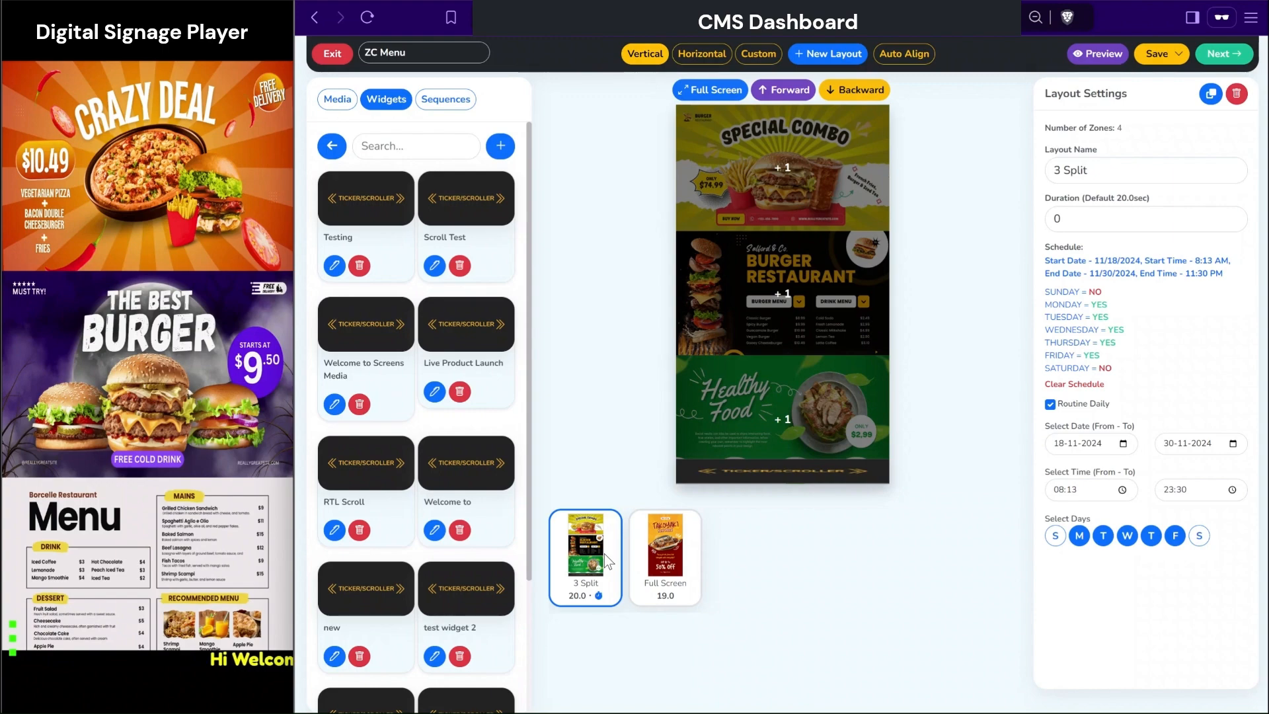
scroll(604, 553, "up", 5)
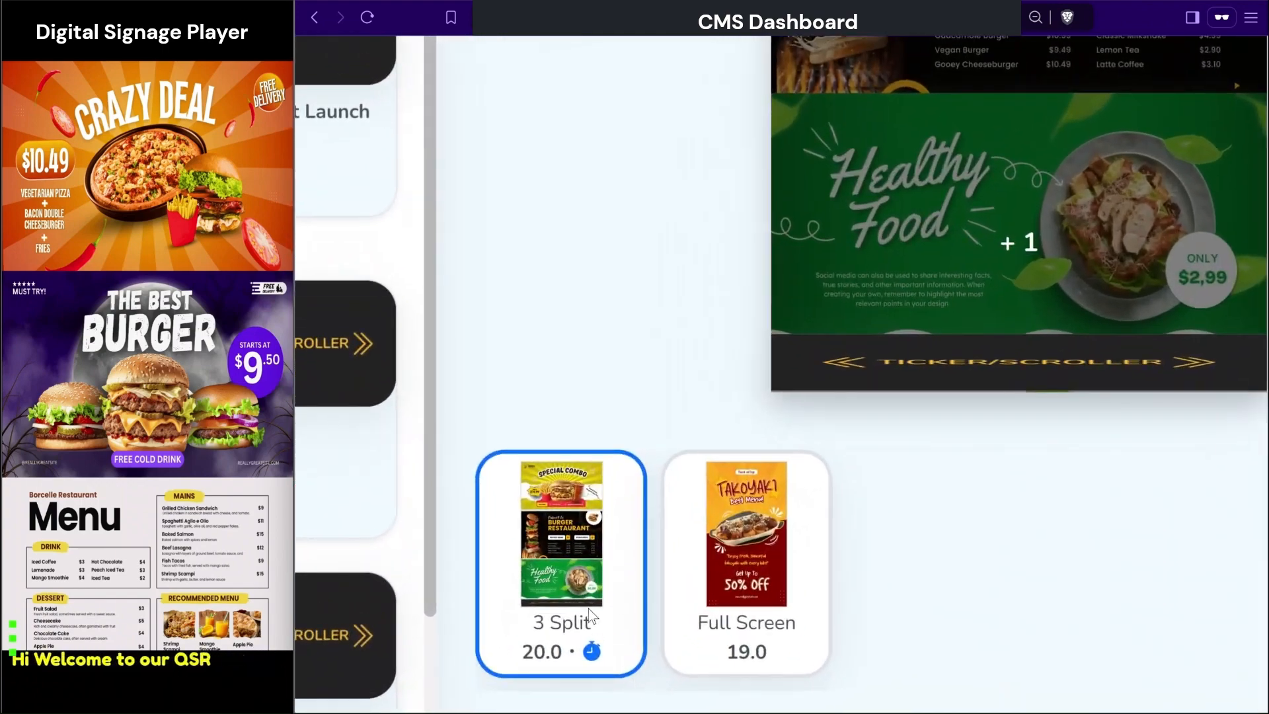
scroll(588, 608, "down", 5)
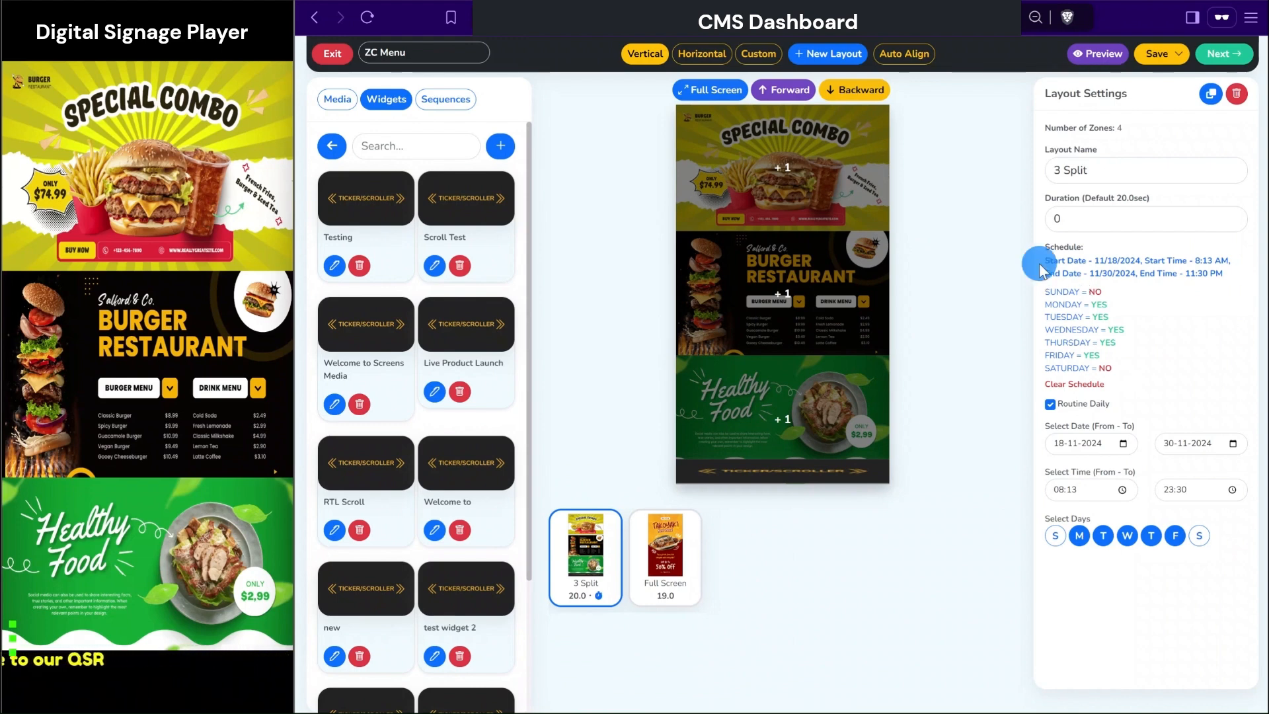
left_click_drag(1031, 258, 1155, 437)
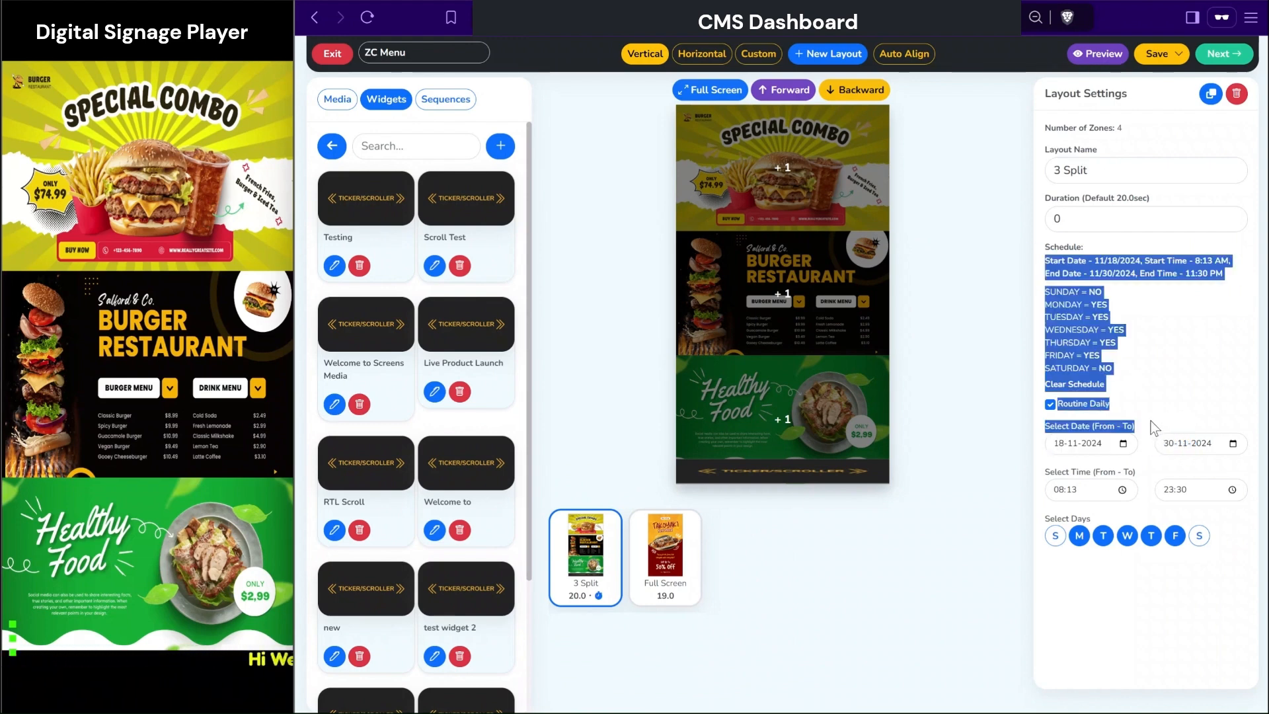
left_click(1129, 376)
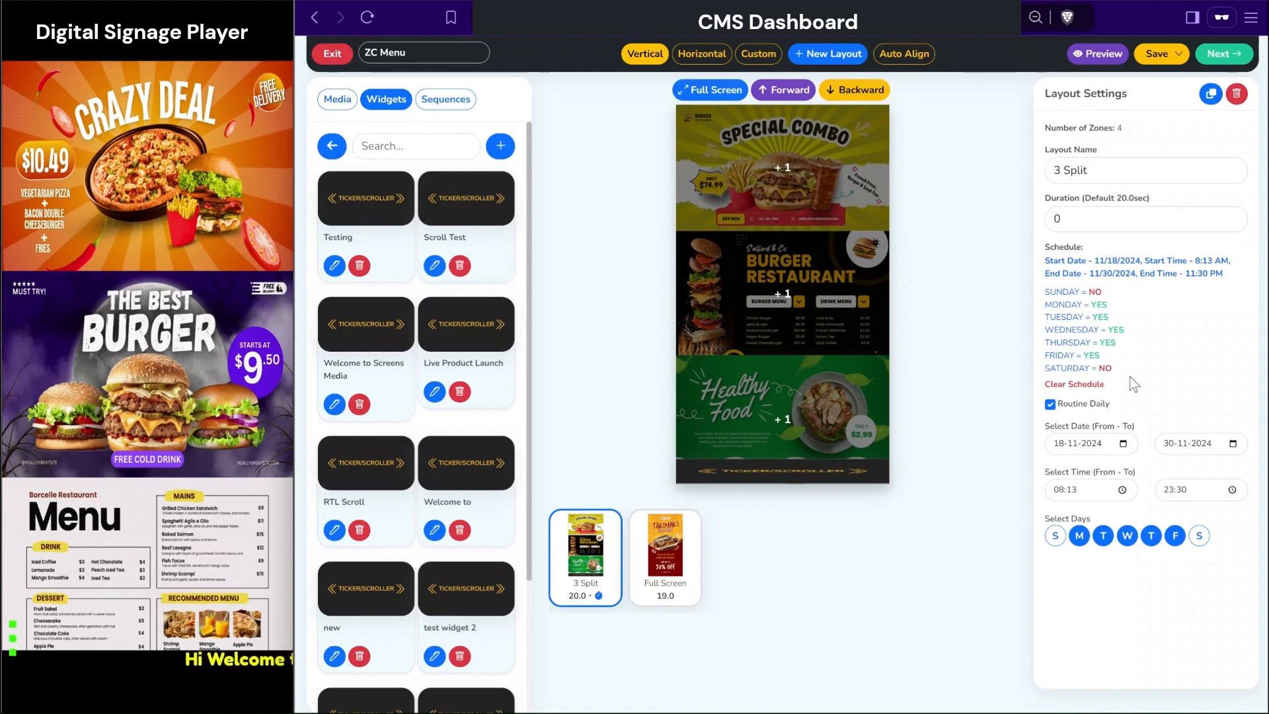
Exit the playlist editor and open the management page of the BK Demo Menu screen.
left_click(332, 54)
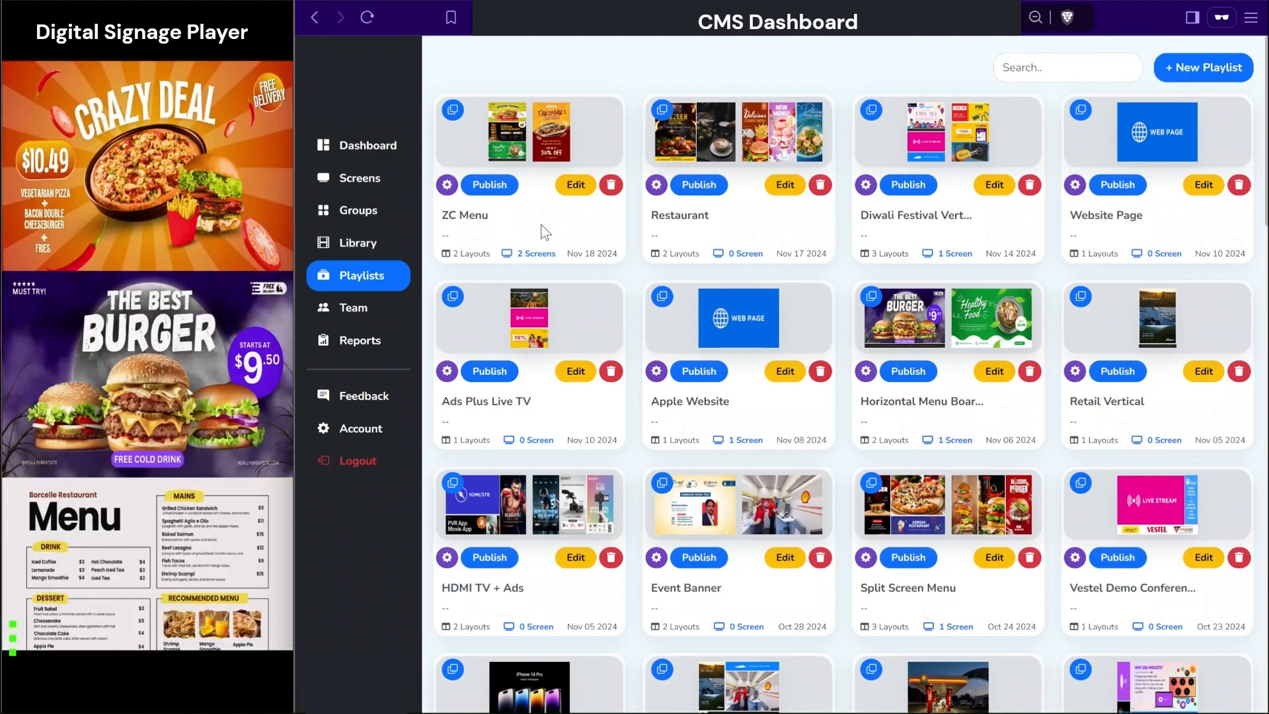
left_click(389, 188)
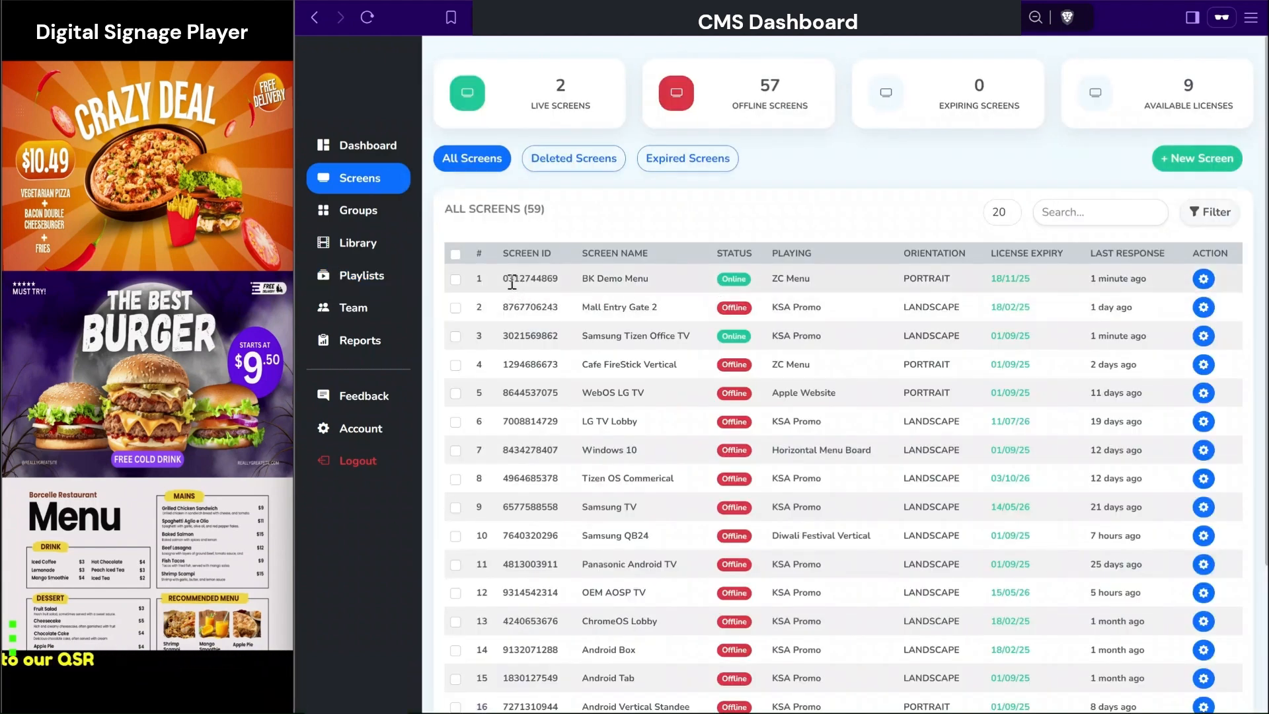
left_click_drag(504, 279, 847, 297)
left_click(846, 297)
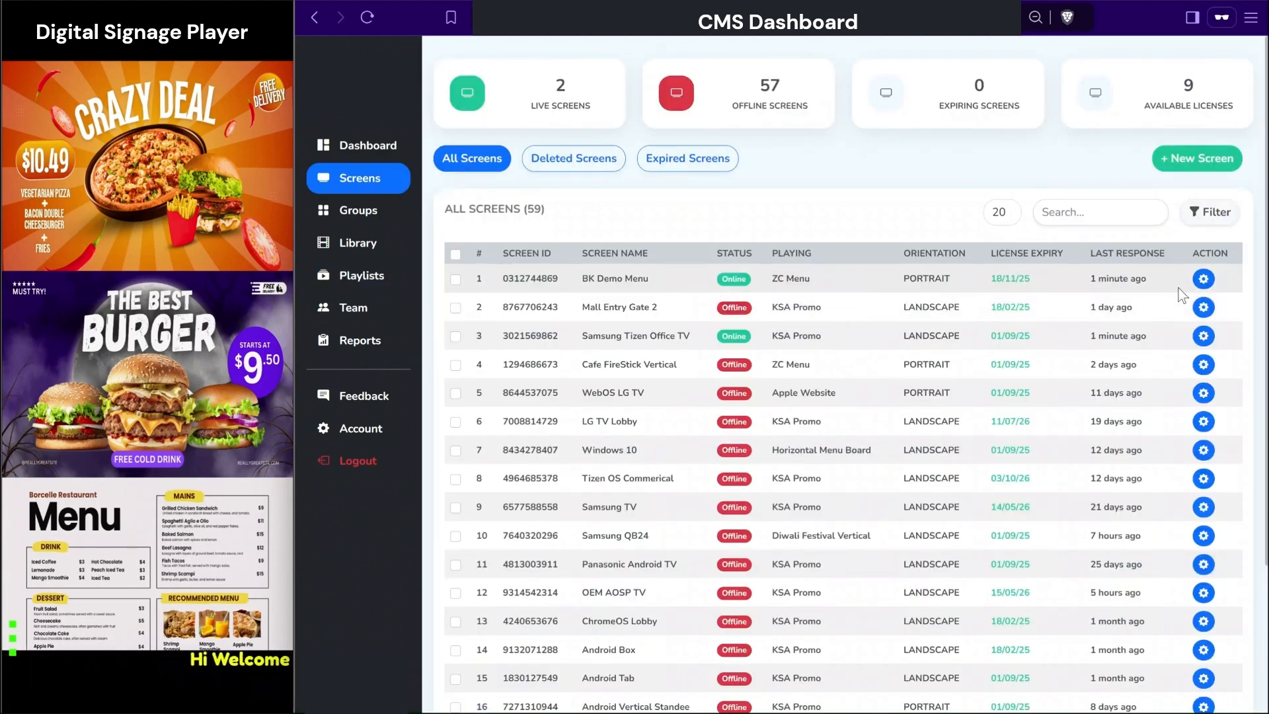
left_click(1203, 279)
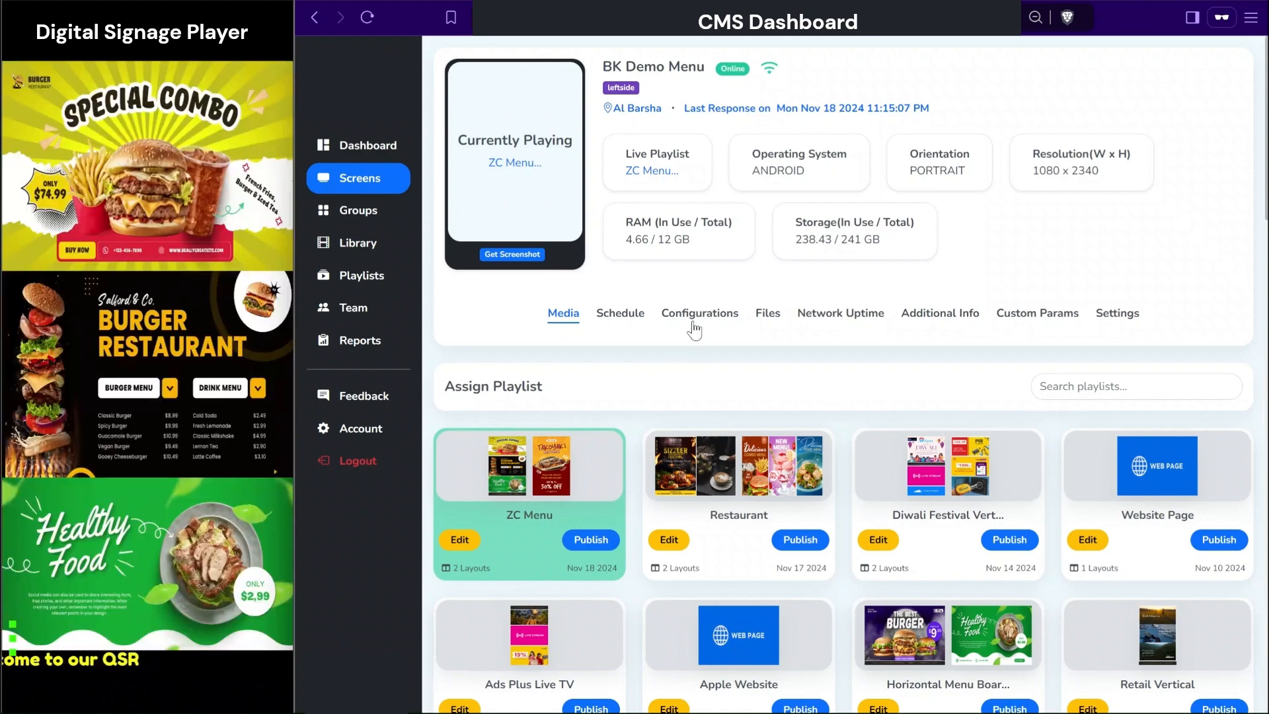
In the screen's configurations, rename it BK Demo Menu 2 and enable Analytics.
left_click(694, 321)
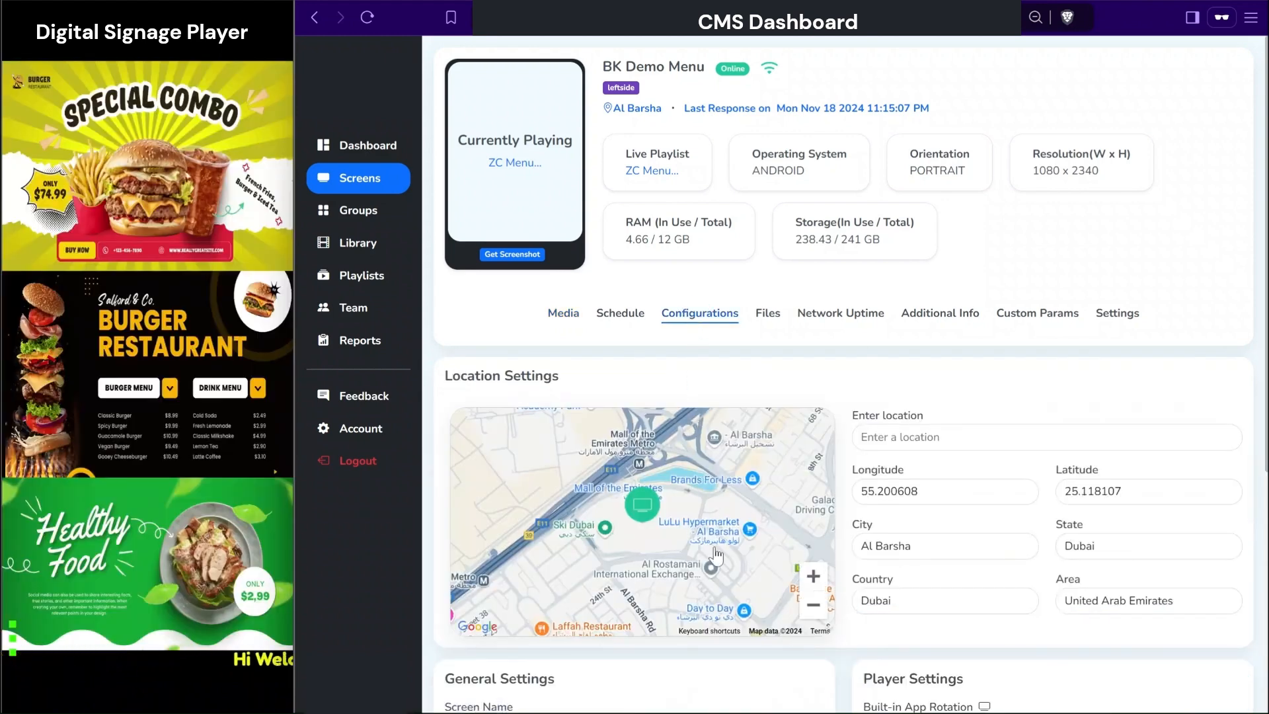
scroll(716, 555, "down", 1)
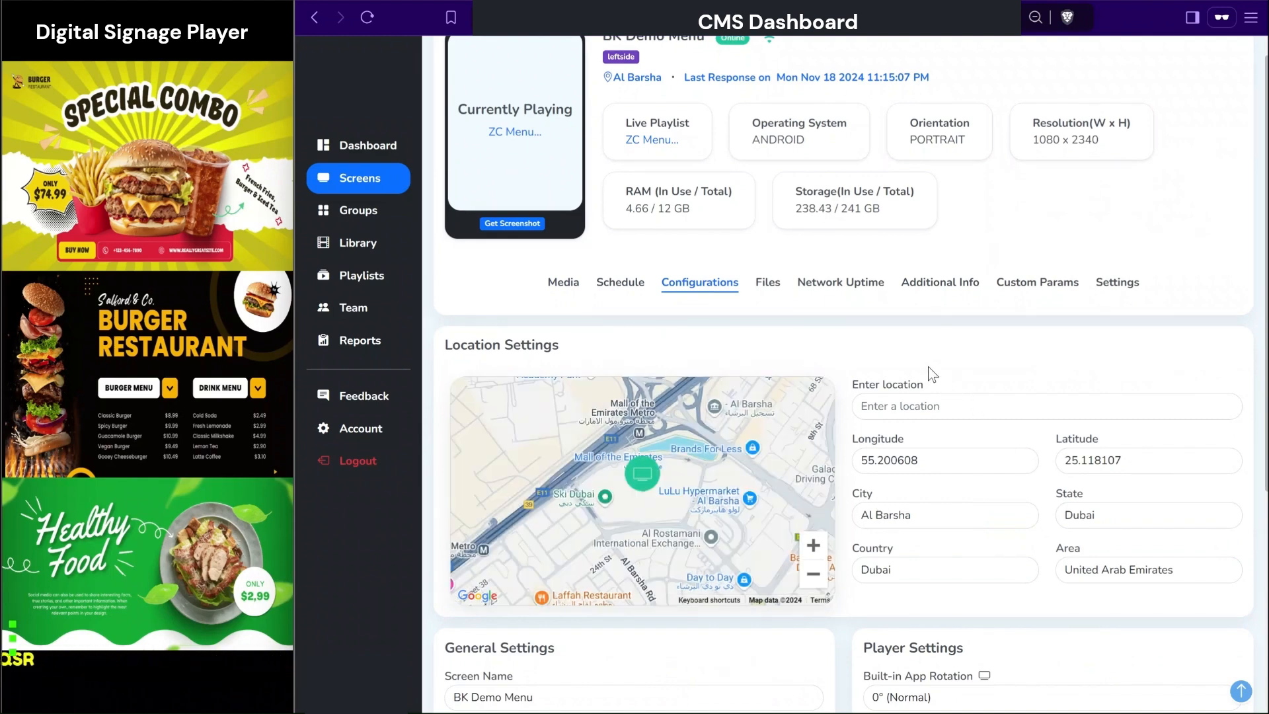
scroll(927, 366, "down", 3)
scroll(711, 478, "up", 1)
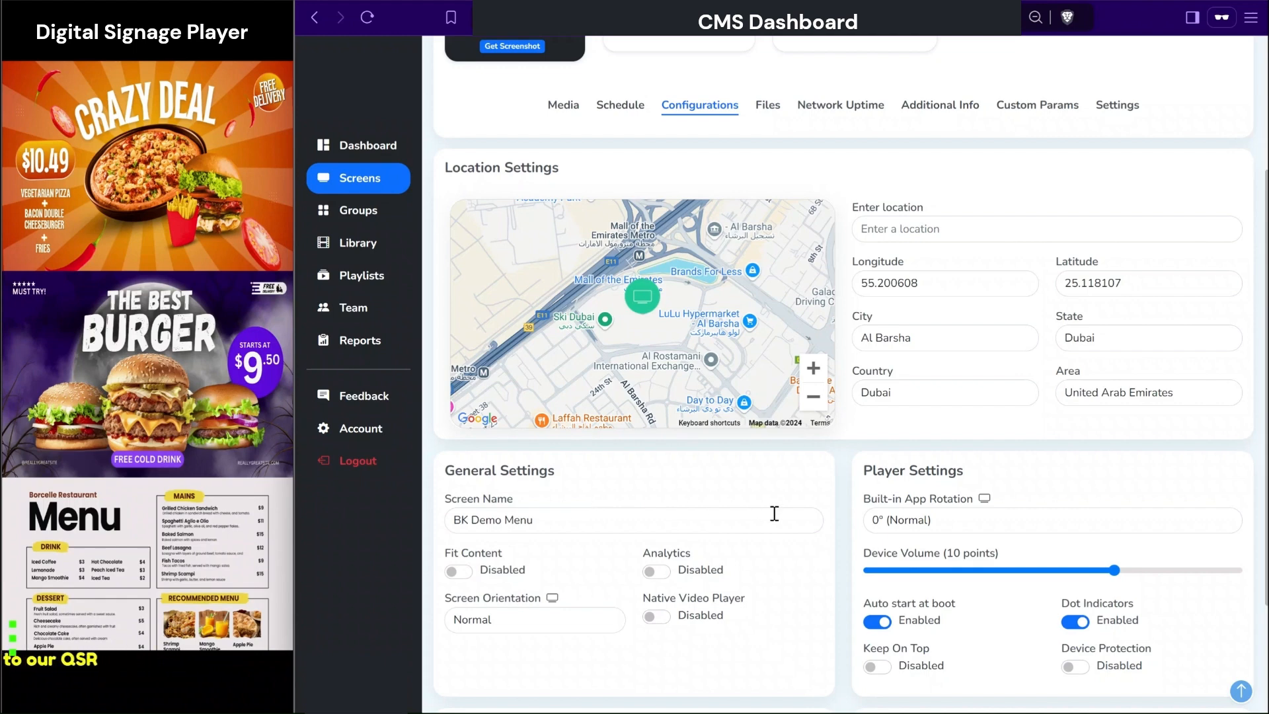
left_click(662, 516)
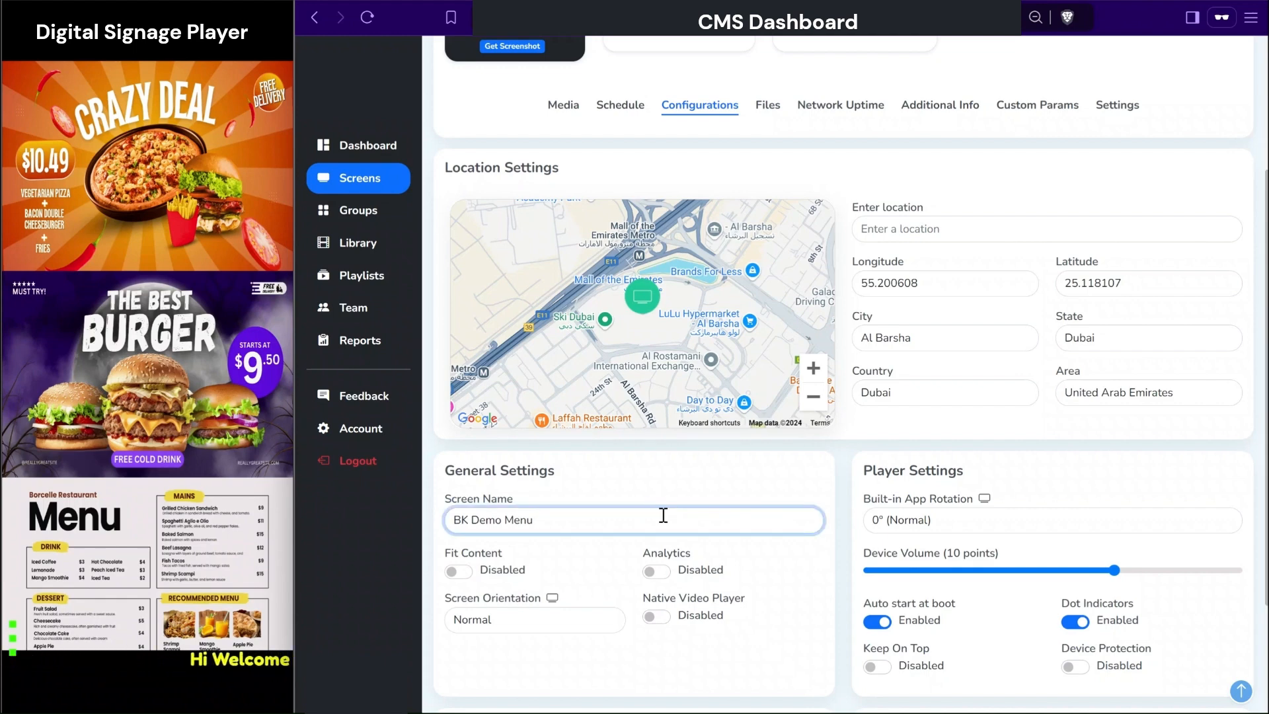
left_click(704, 490)
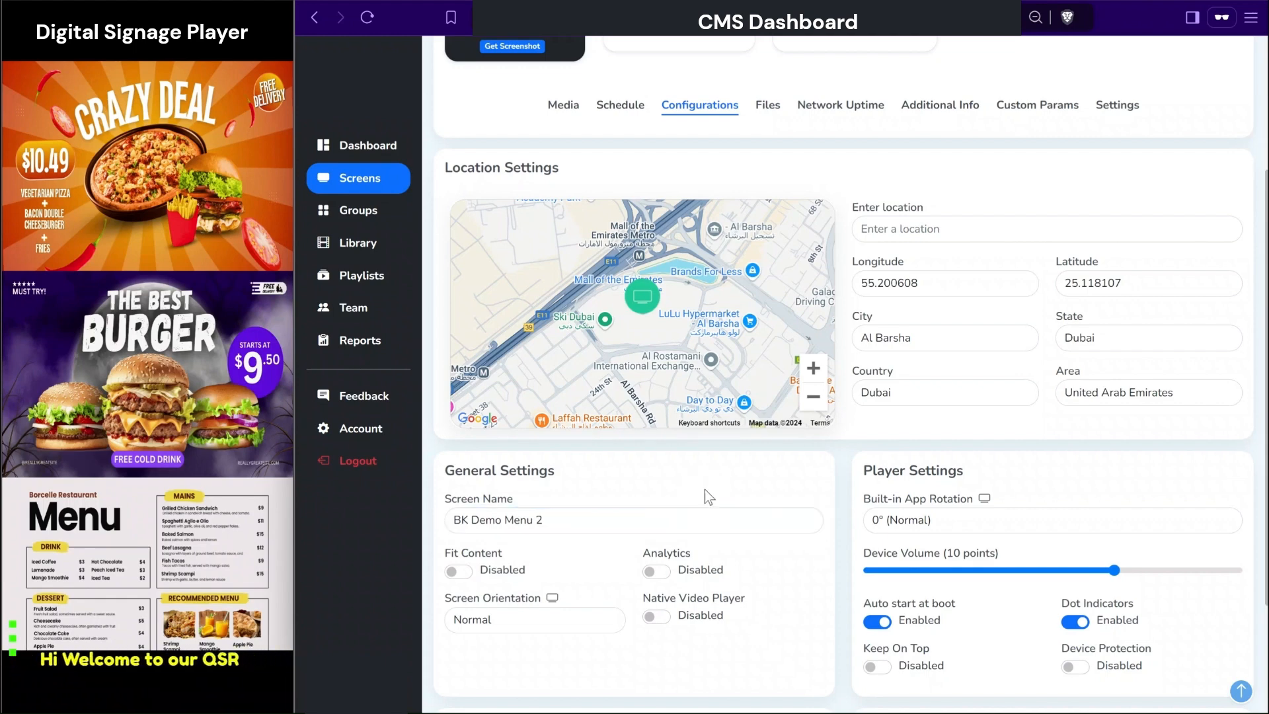
left_click(657, 574)
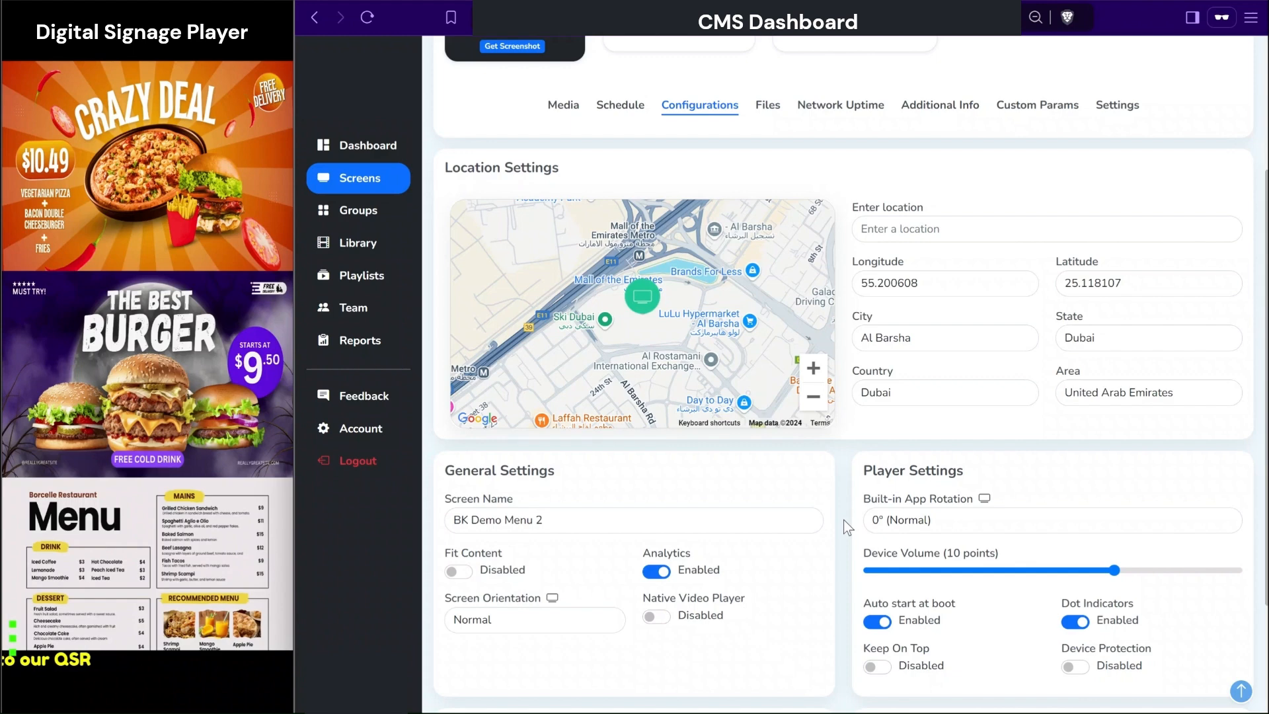
Set the screen's Built-in App Rotation to 90° (Left) and save the configurations.
left_click(913, 527)
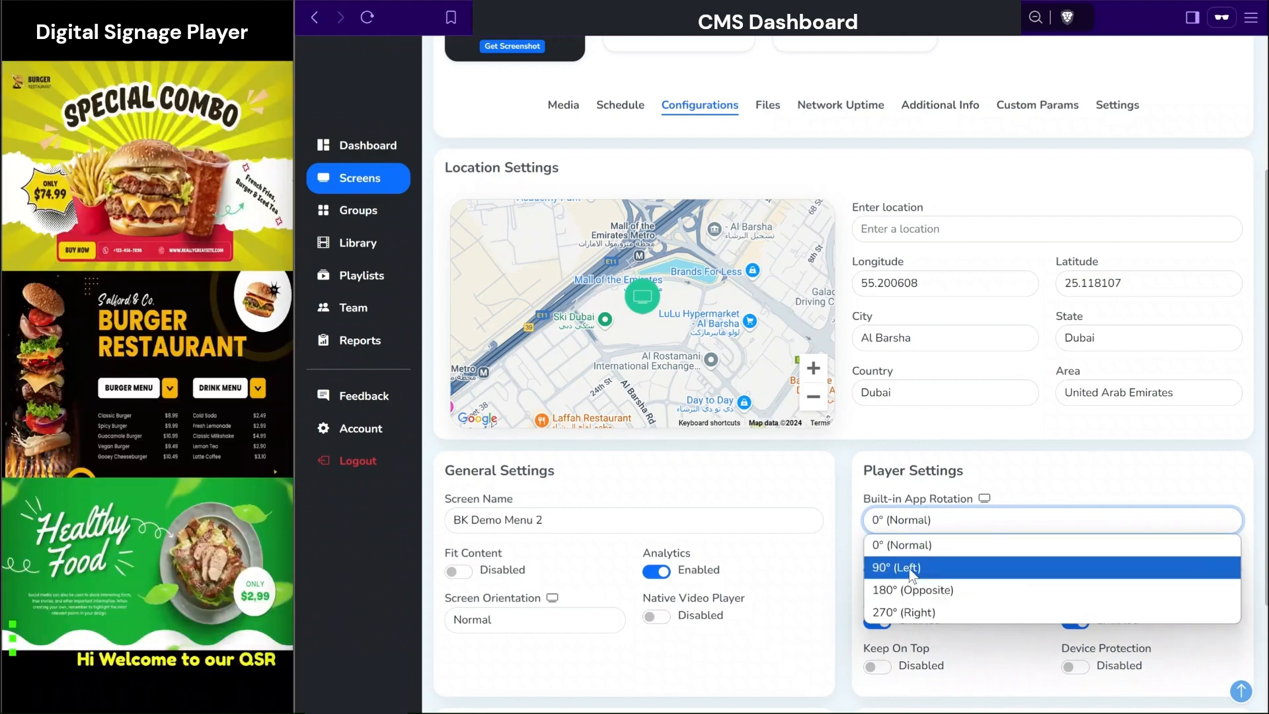
left_click(911, 569)
scroll(911, 574, "down", 3)
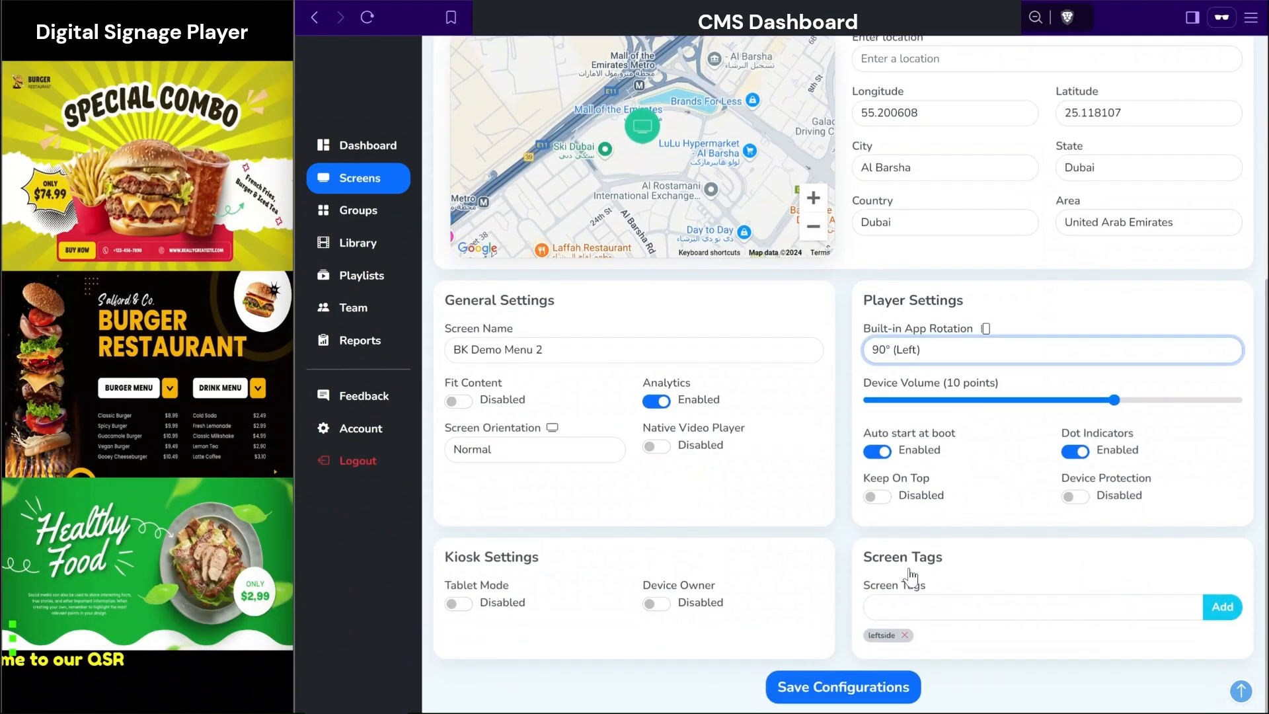
left_click(828, 686)
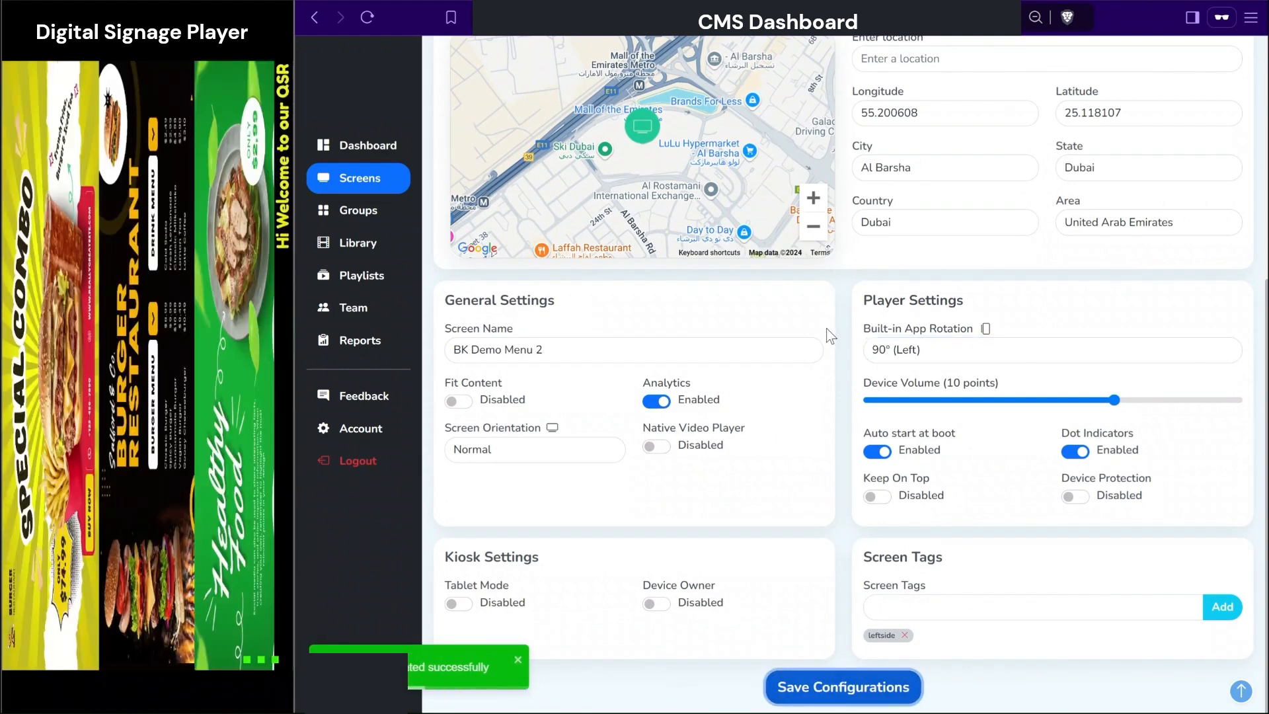
Change the Built-in App Rotation to 180° (Opposite) and save the configurations.
left_click(909, 350)
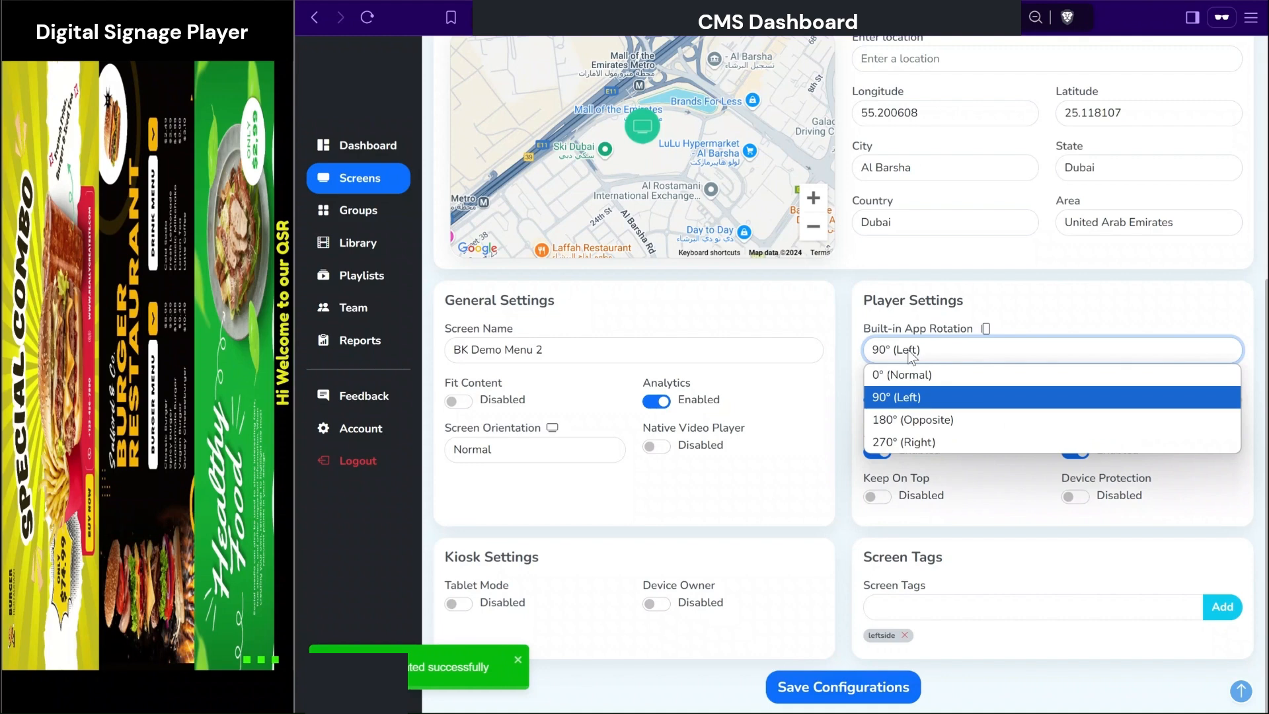
left_click(900, 419)
left_click(823, 687)
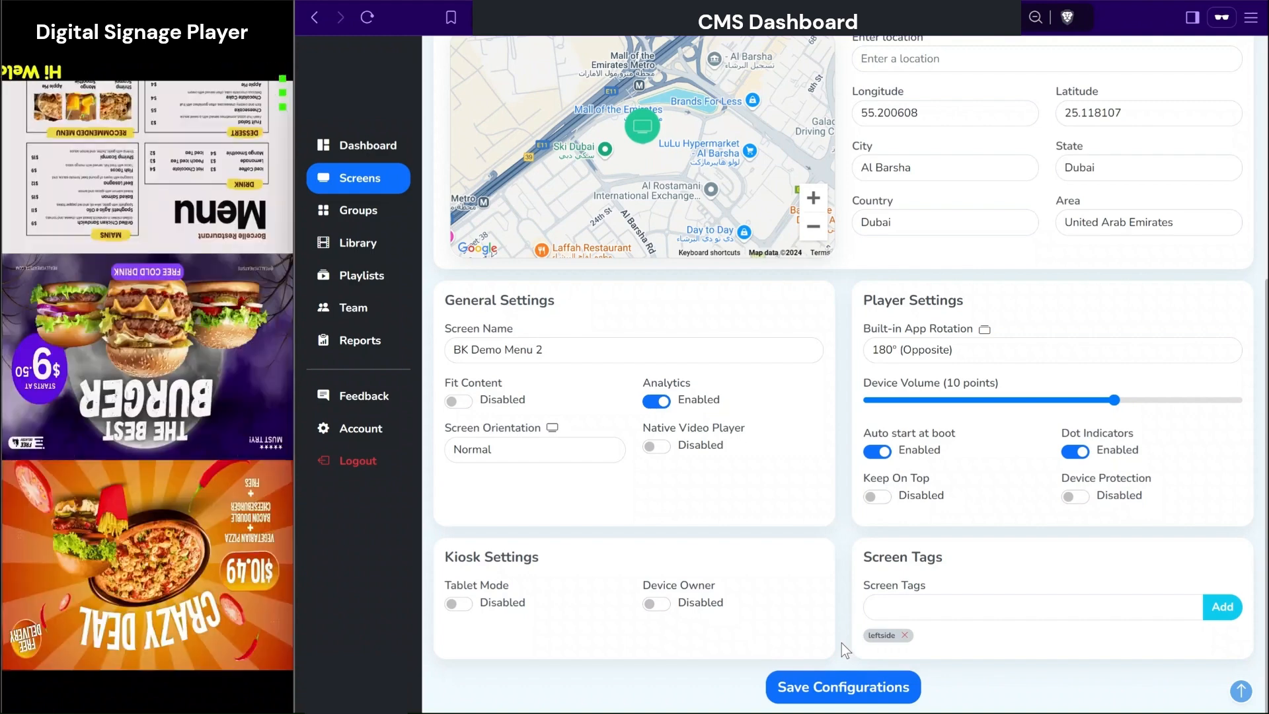
Return the Built-in App Rotation to 0° (Normal) and save the configurations.
left_click(910, 349)
left_click(898, 371)
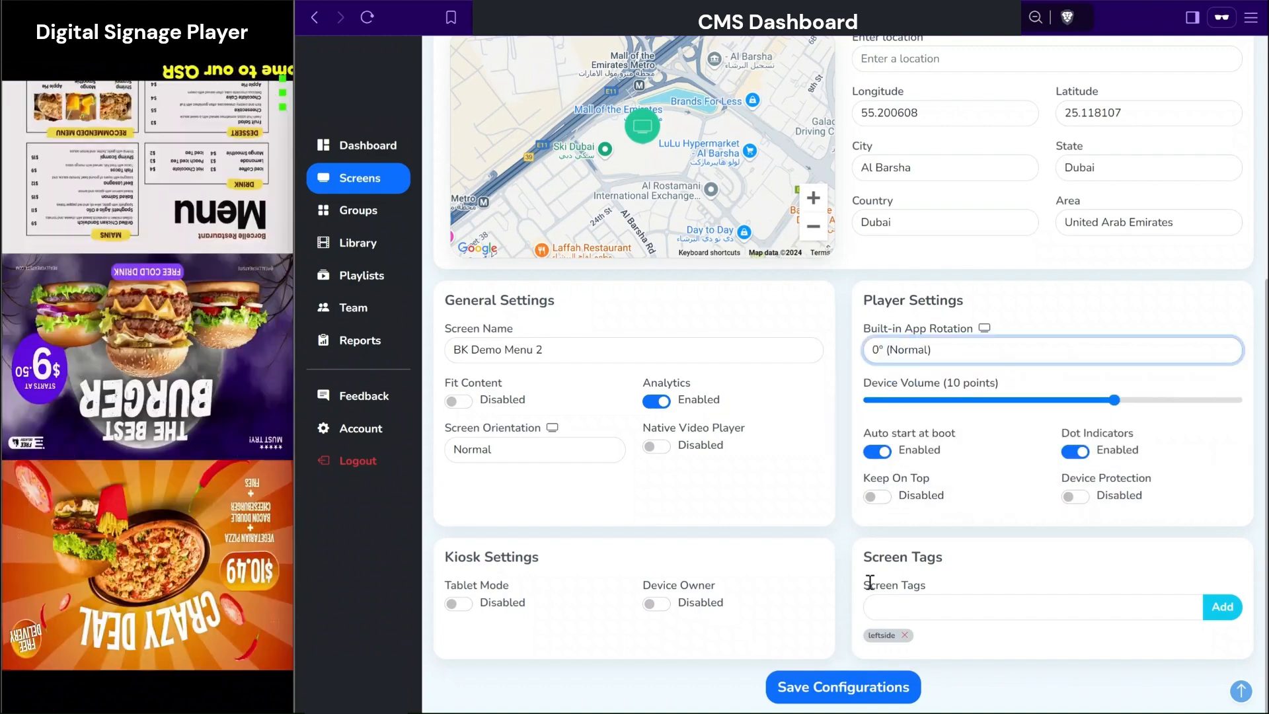
left_click(839, 691)
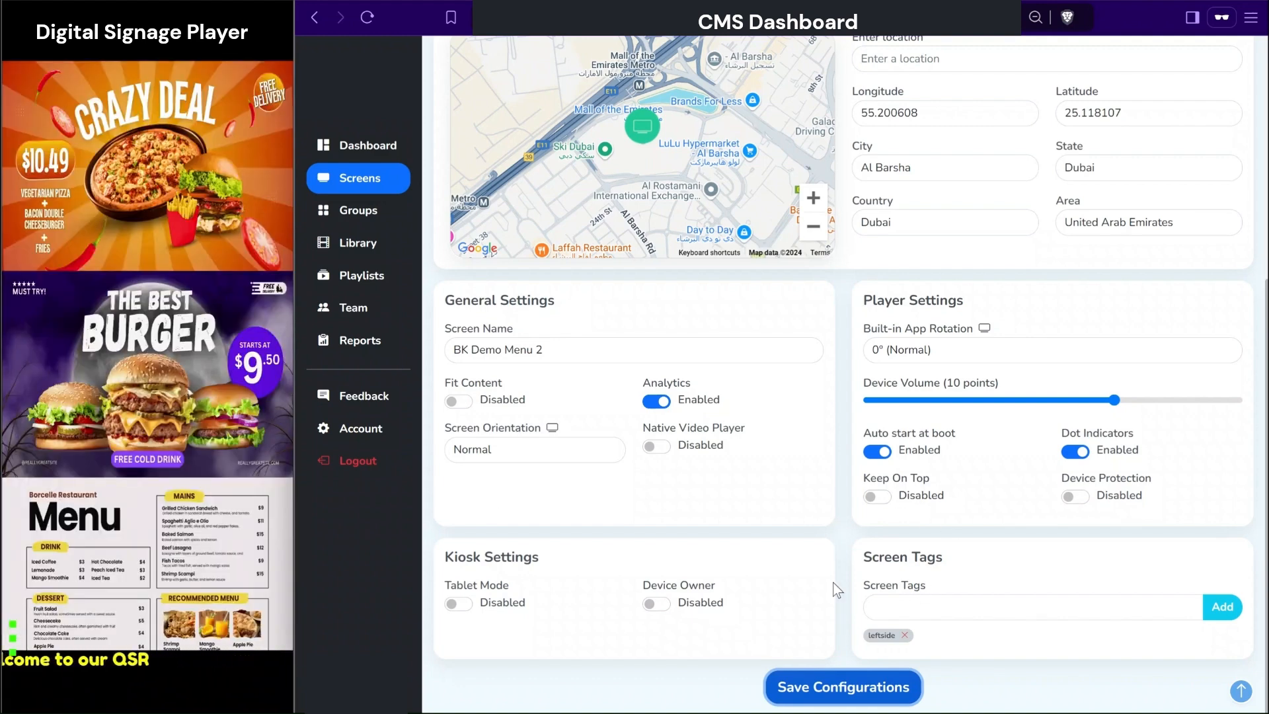
Examine the names and sizes of the files stored on the BK Demo Menu 2 screen.
scroll(812, 350, "up", 6)
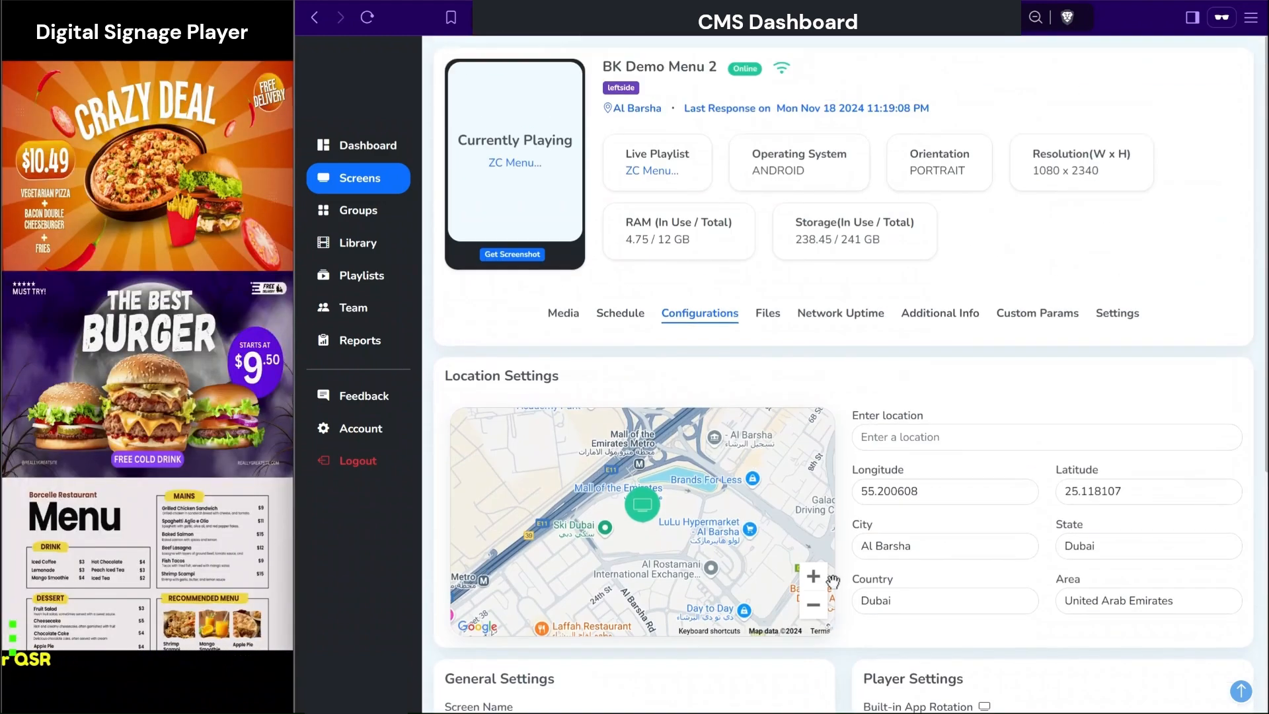
left_click(769, 324)
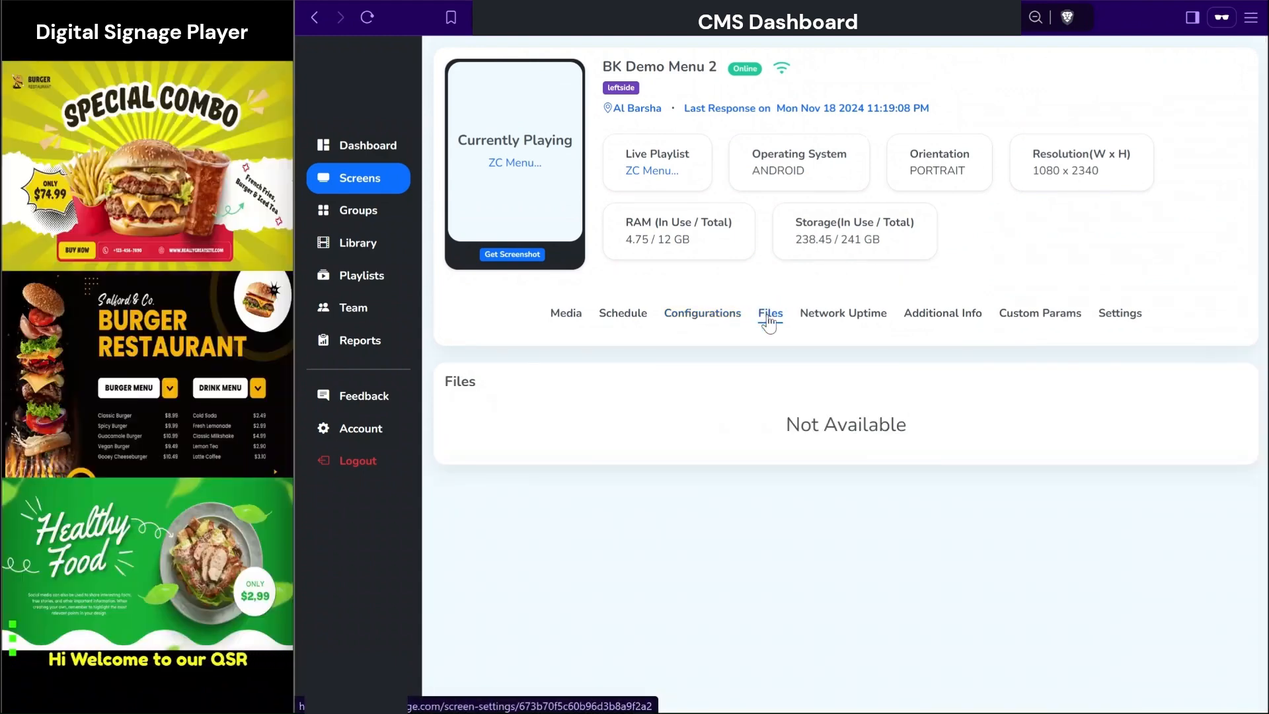
scroll(779, 598, "down", 2)
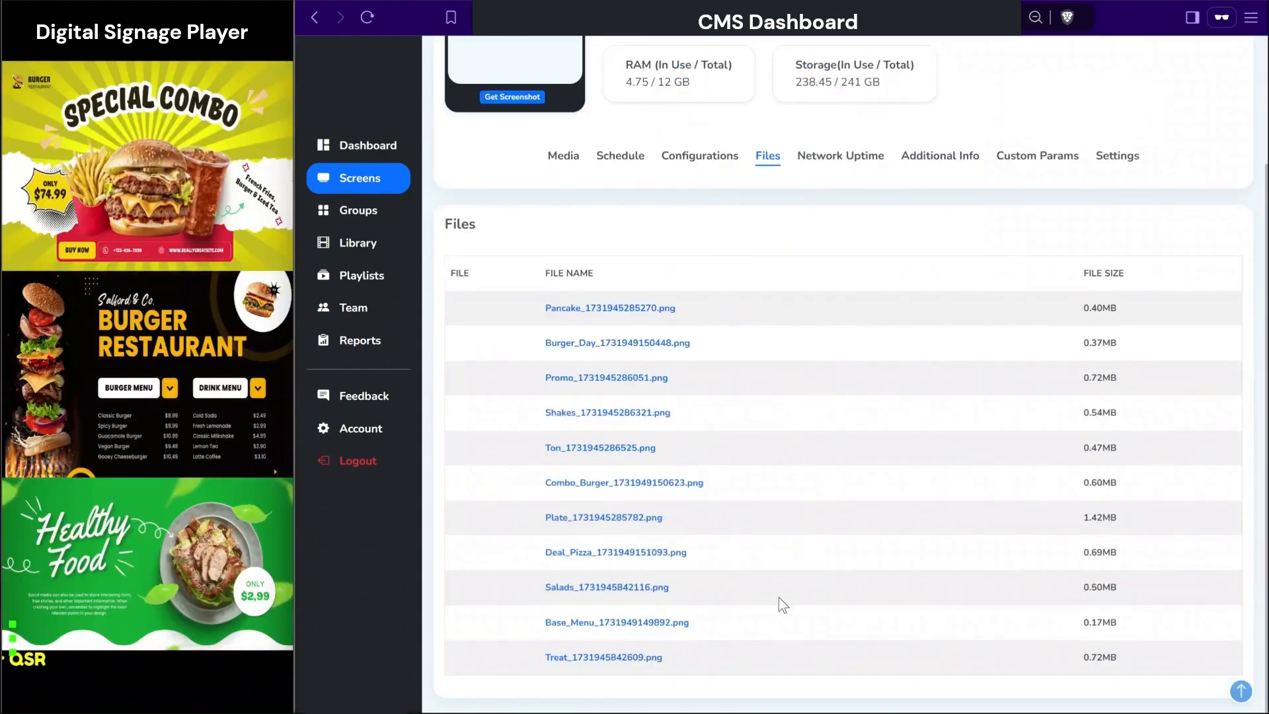
scroll(780, 601, "up", 2)
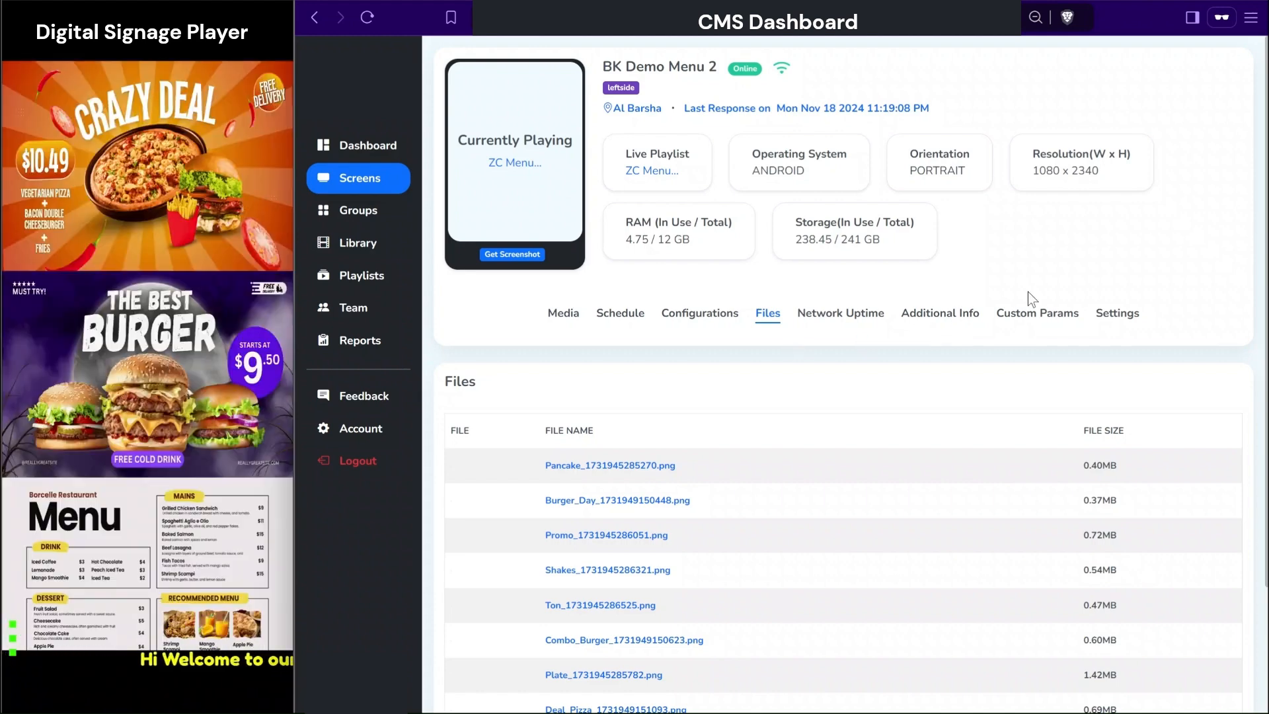
Restart the player app from the BK Demo Menu 2 screen's settings and confirm the restart.
left_click(1119, 321)
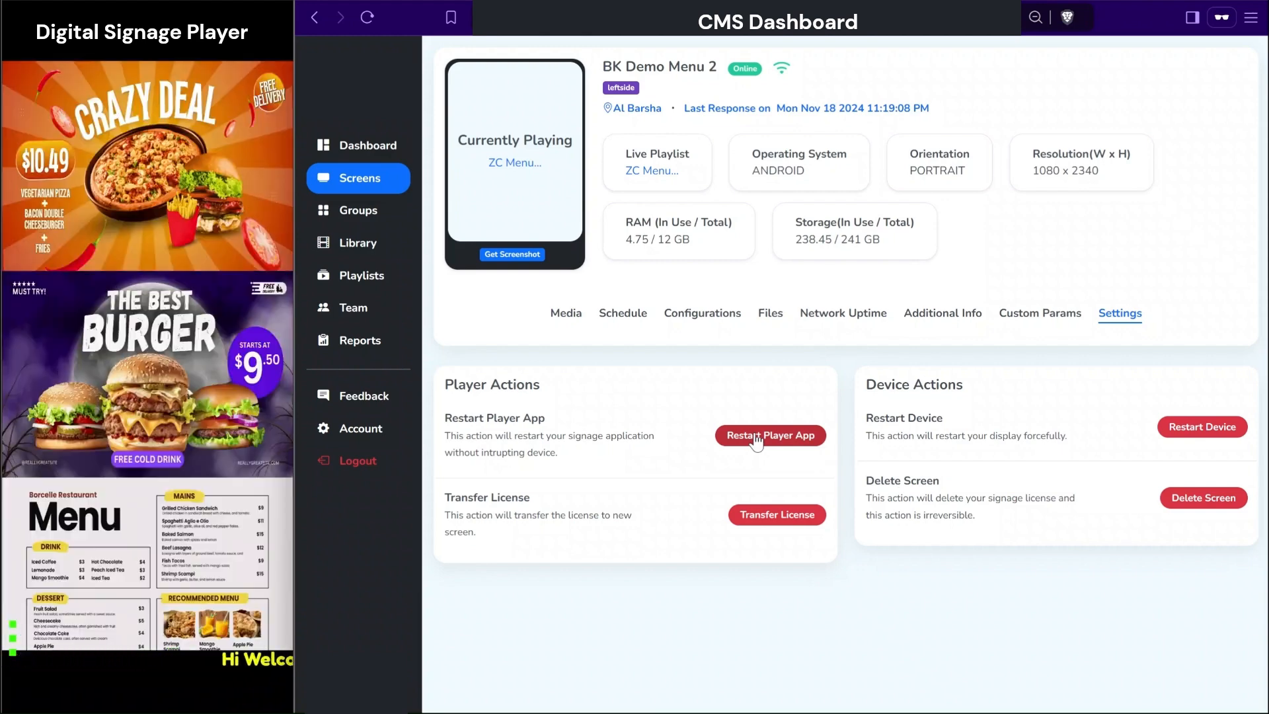
left_click(757, 438)
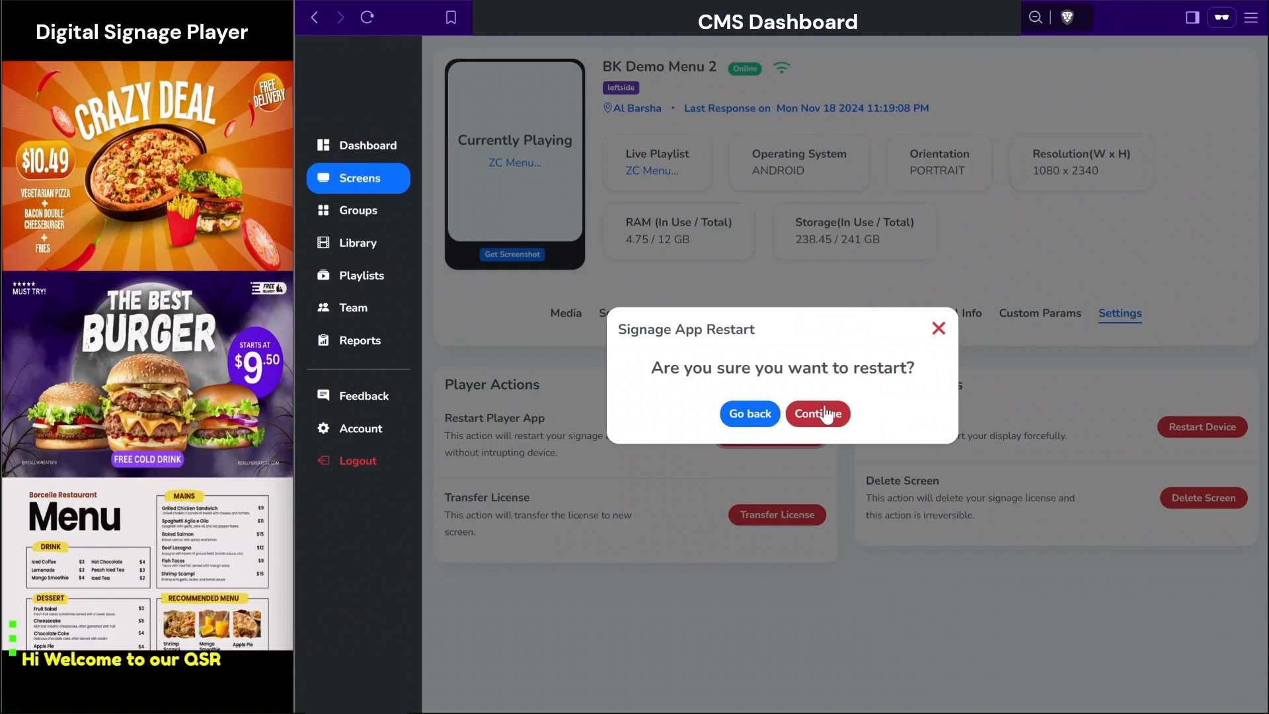
left_click(823, 414)
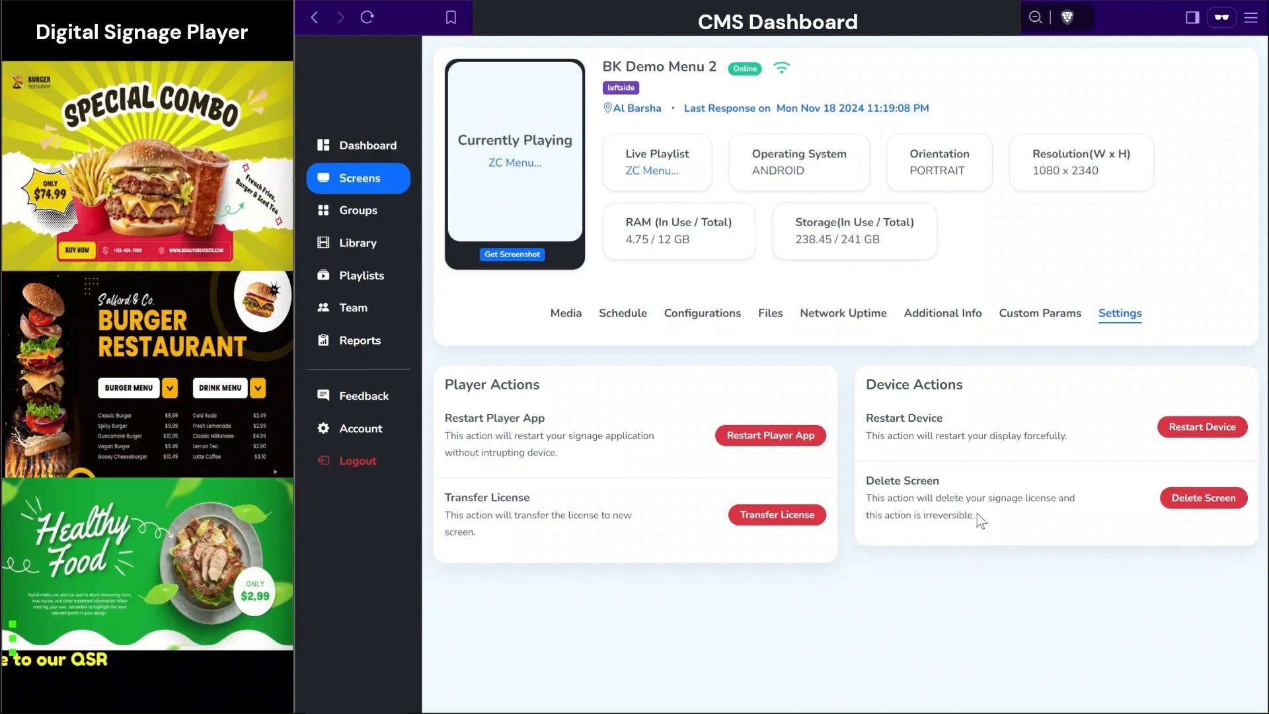
Go back to the list of all screens and filter it to those with Online status.
left_click(378, 184)
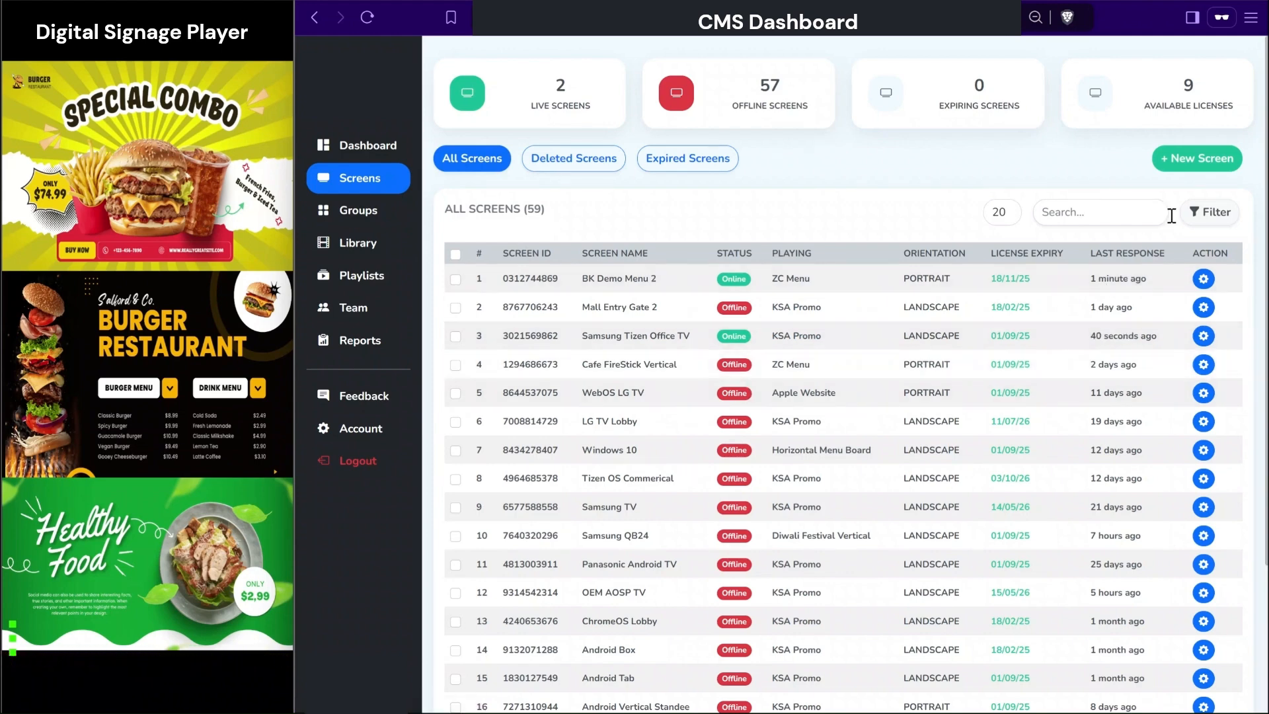
left_click(1197, 212)
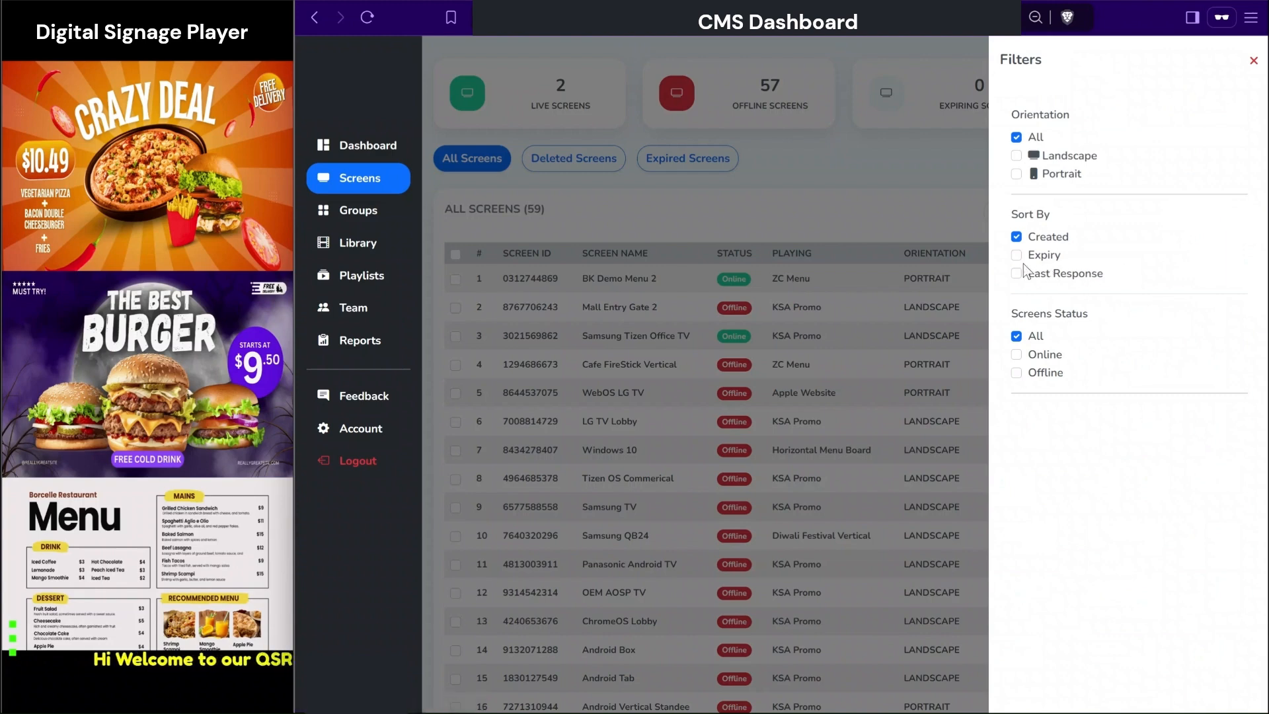
left_click(1017, 355)
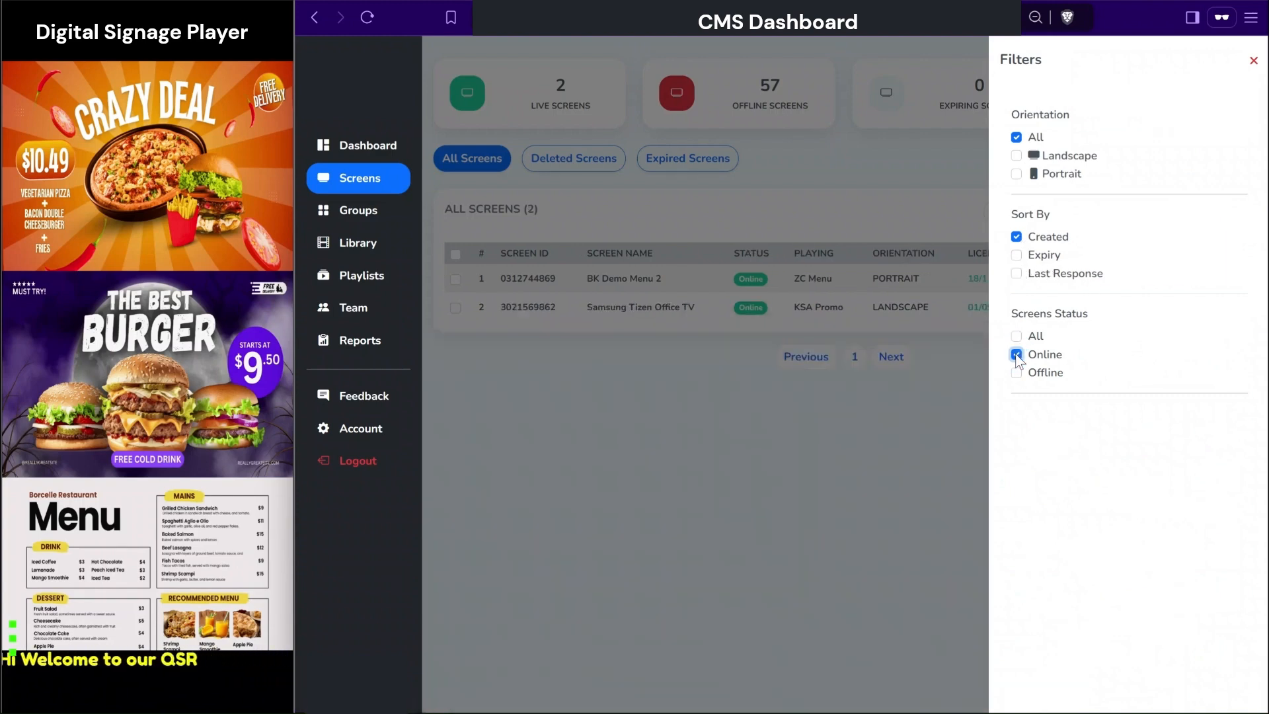
left_click(895, 356)
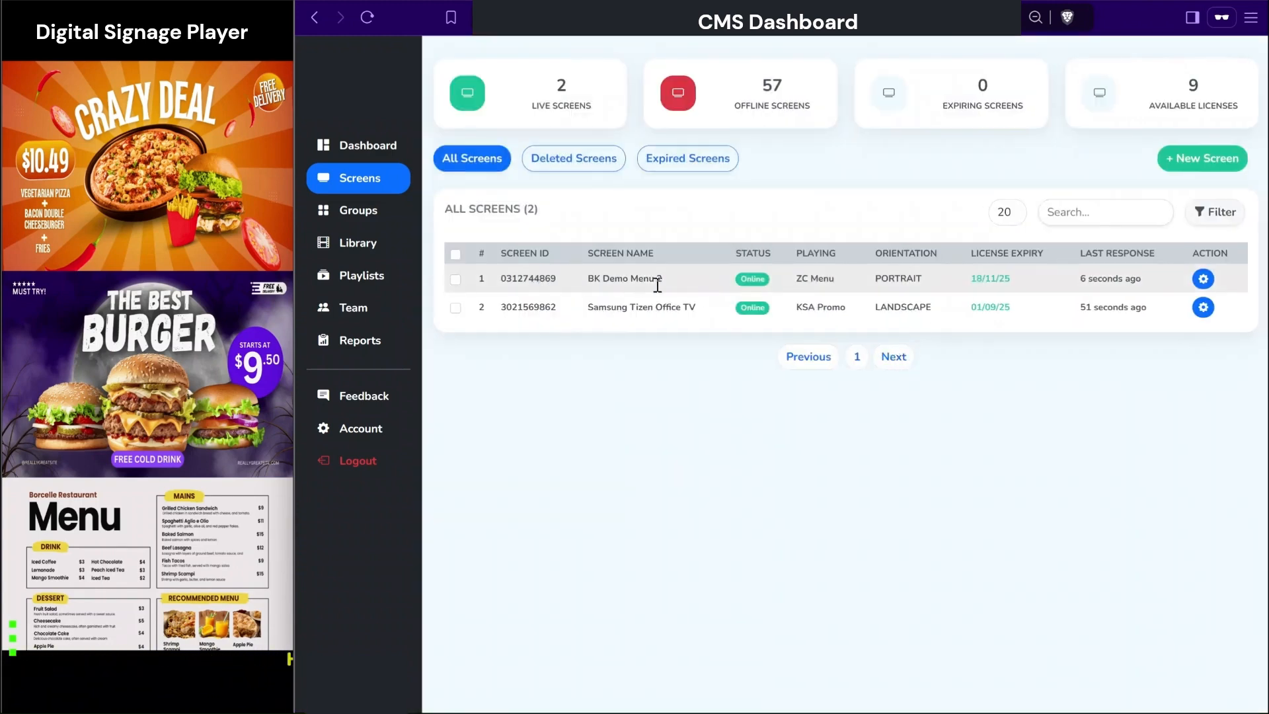
Sort the screens by Last Response, include all statuses, and review the longest-inactive screens in the list.
left_click(1237, 214)
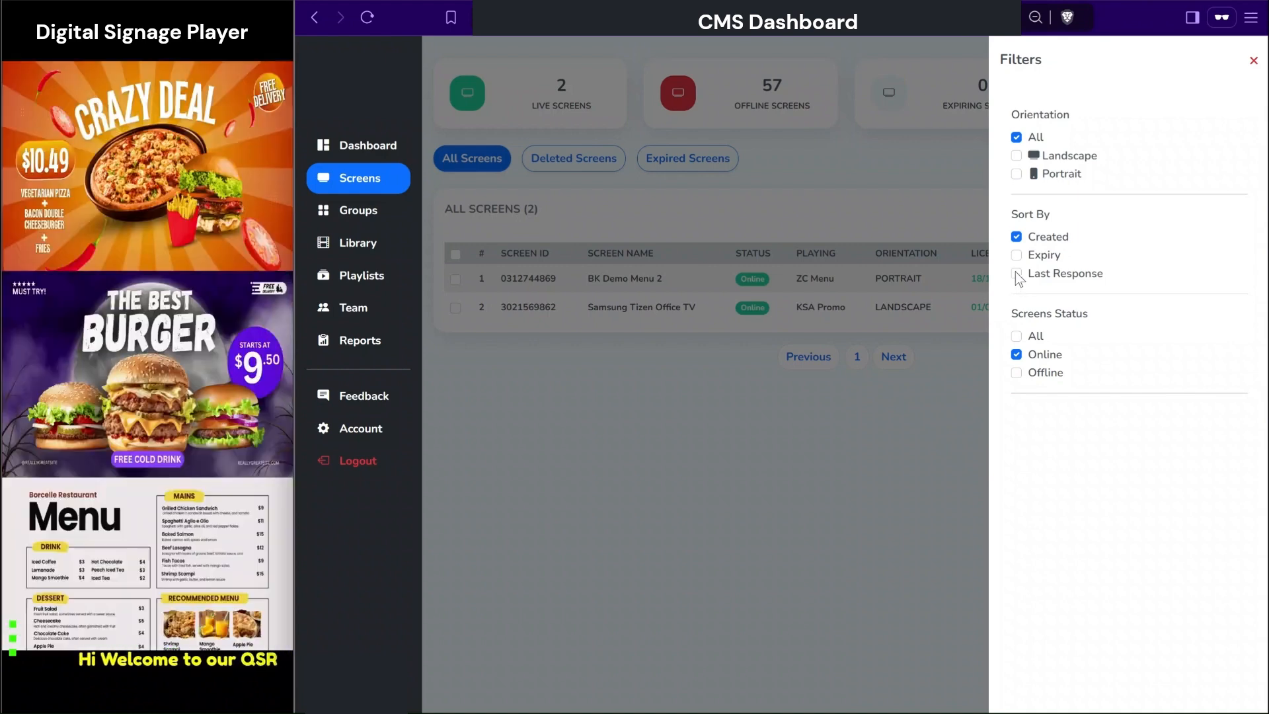
left_click(1016, 273)
left_click(1017, 337)
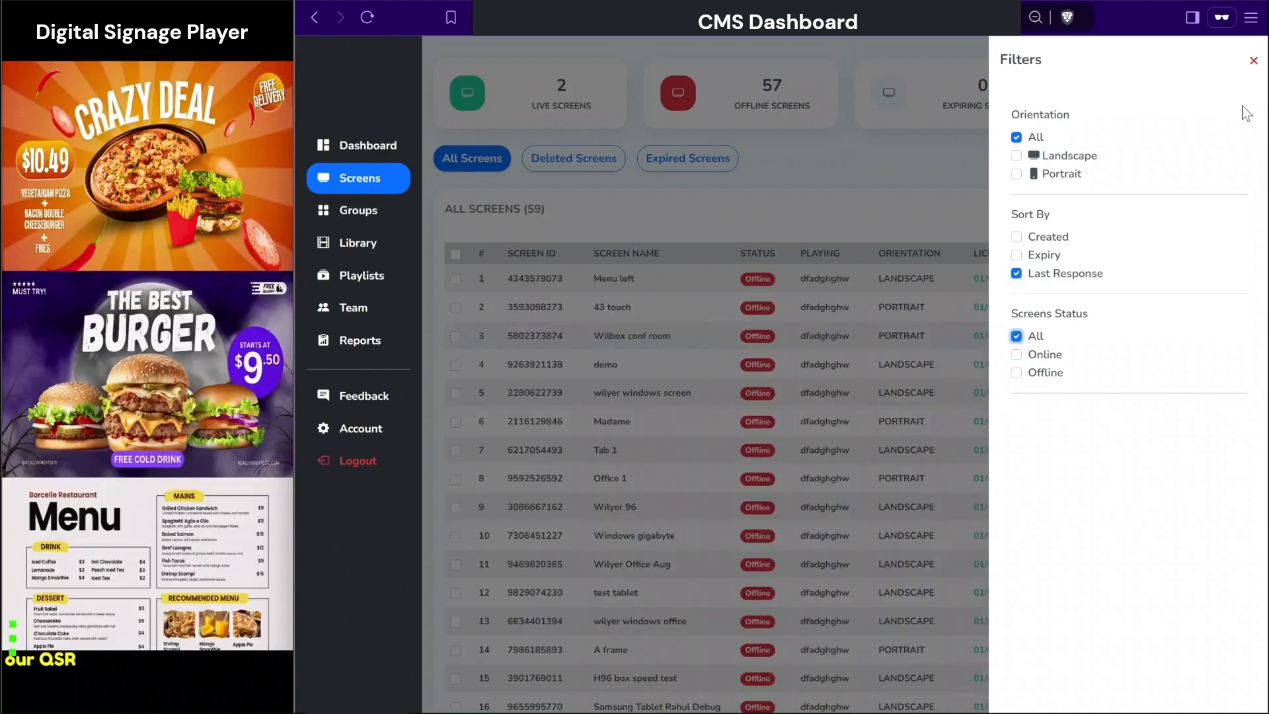
left_click(1254, 62)
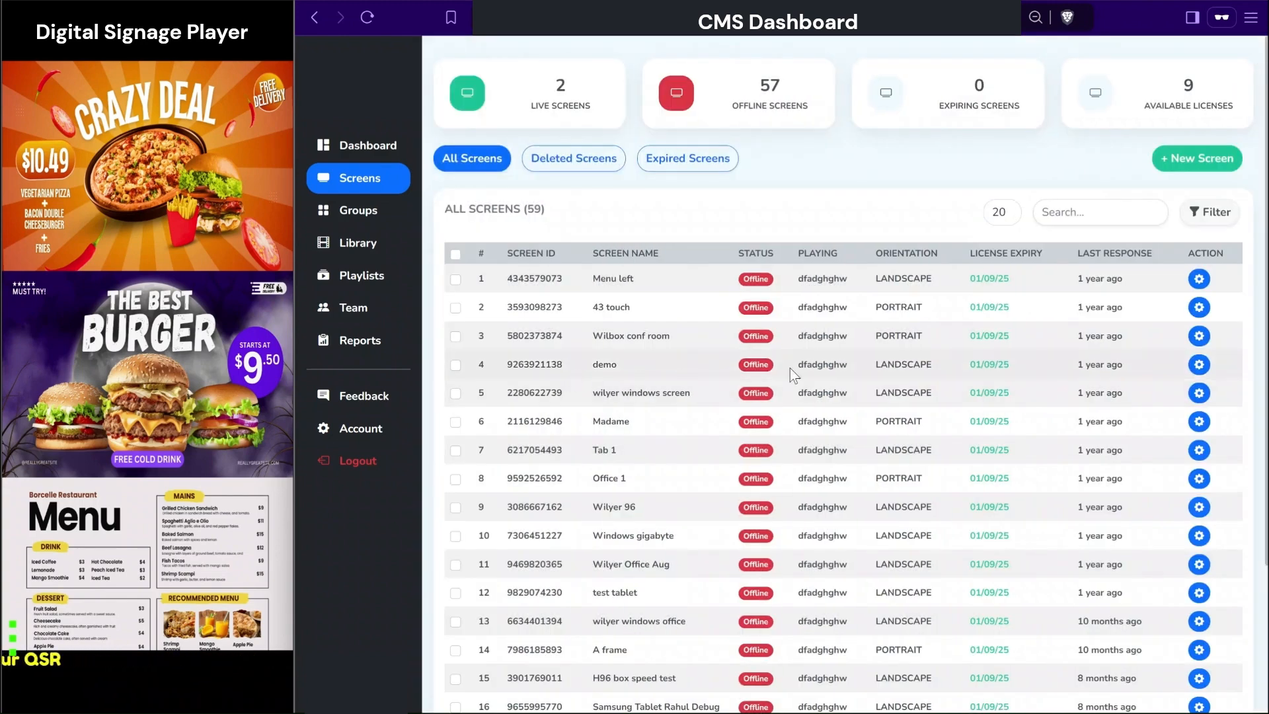
left_click_drag(472, 279, 1146, 472)
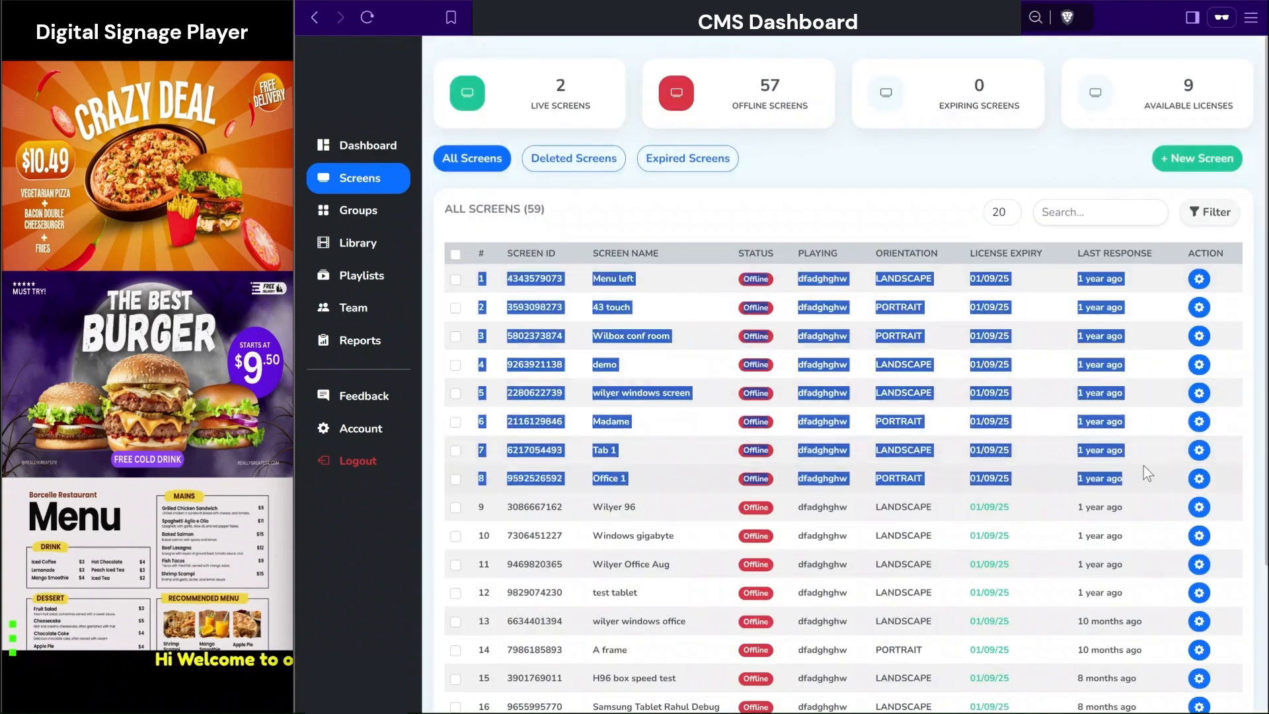
left_click(1144, 466)
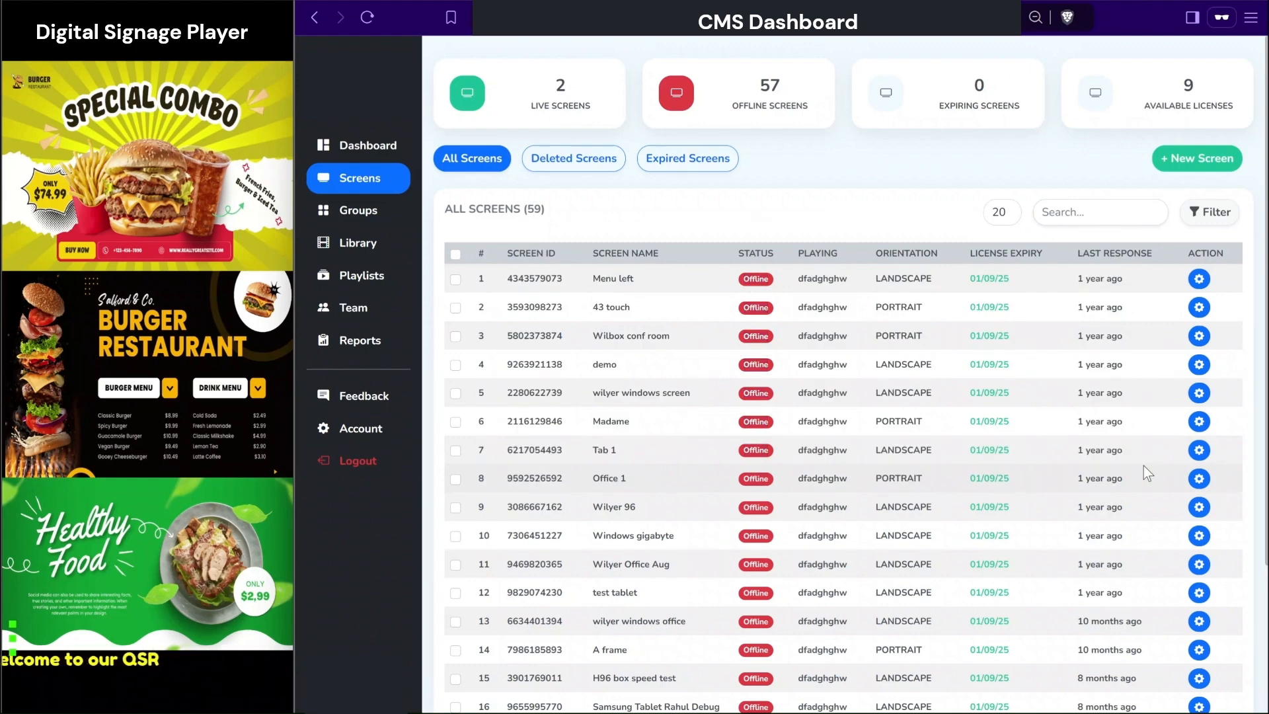
Show 500 screens per page and look through the list to its end.
left_click(1002, 212)
left_click(994, 325)
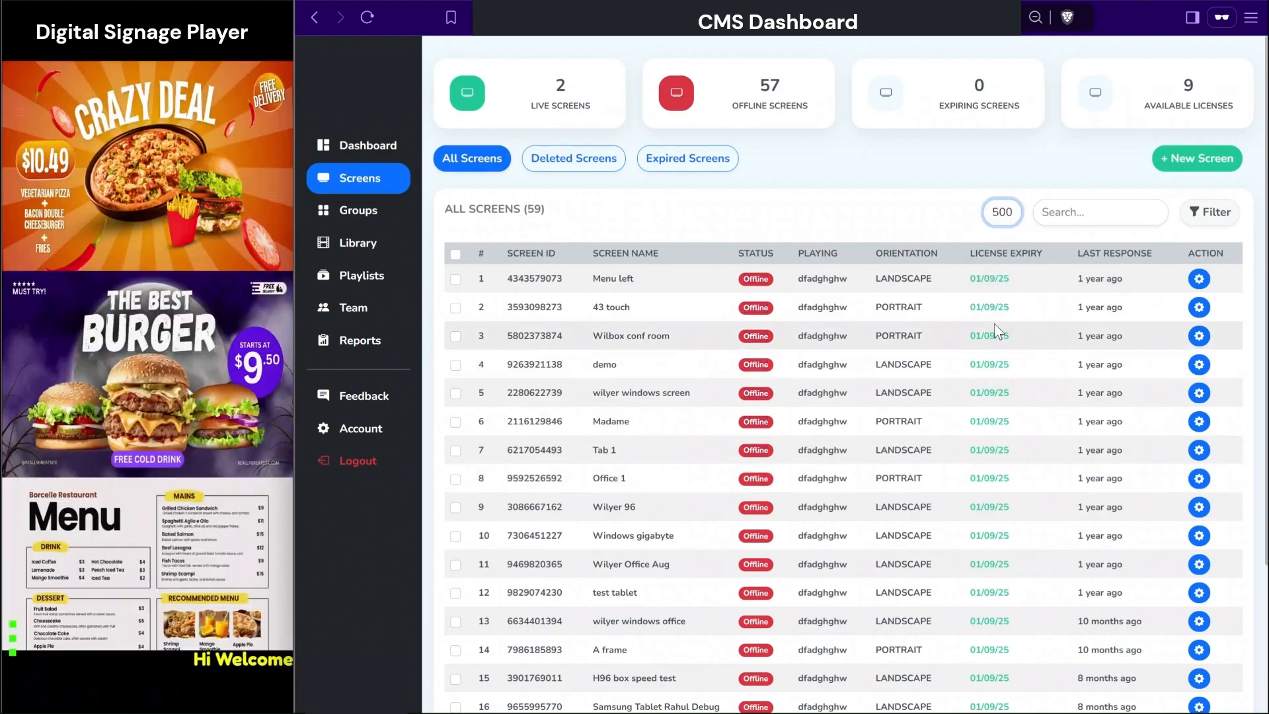
scroll(994, 323, "down", 8)
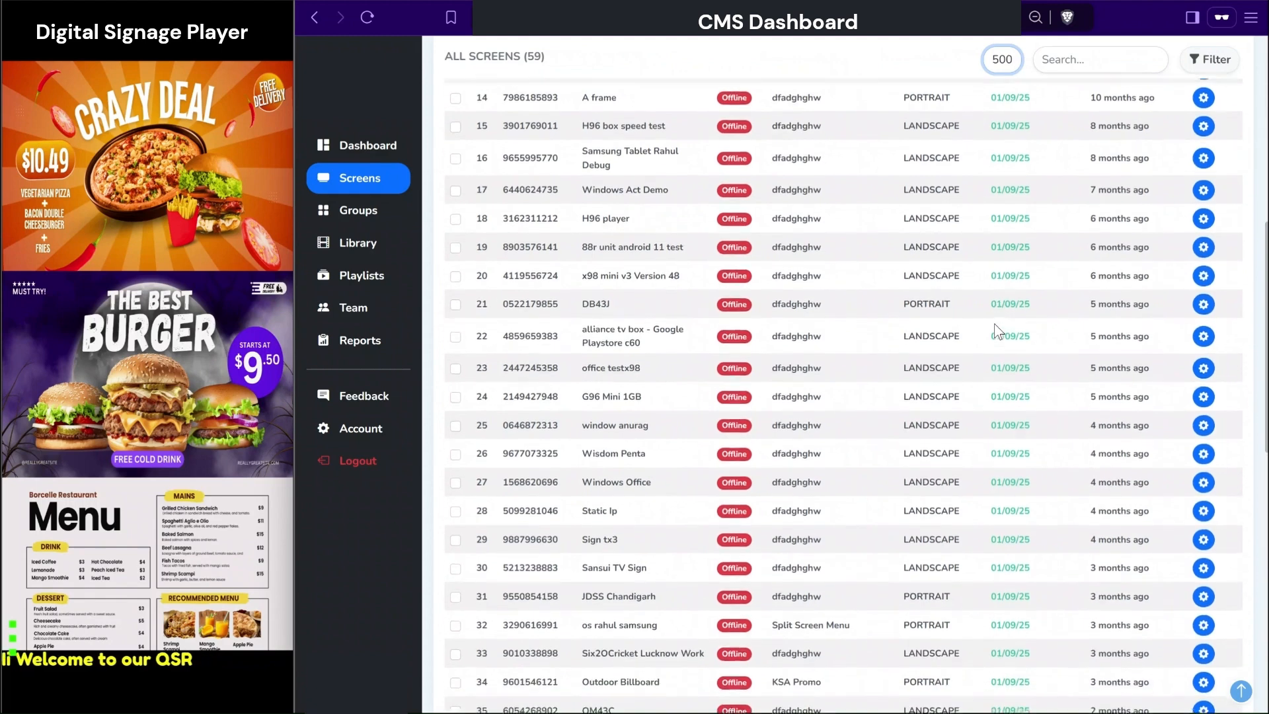
scroll(994, 323, "down", 10)
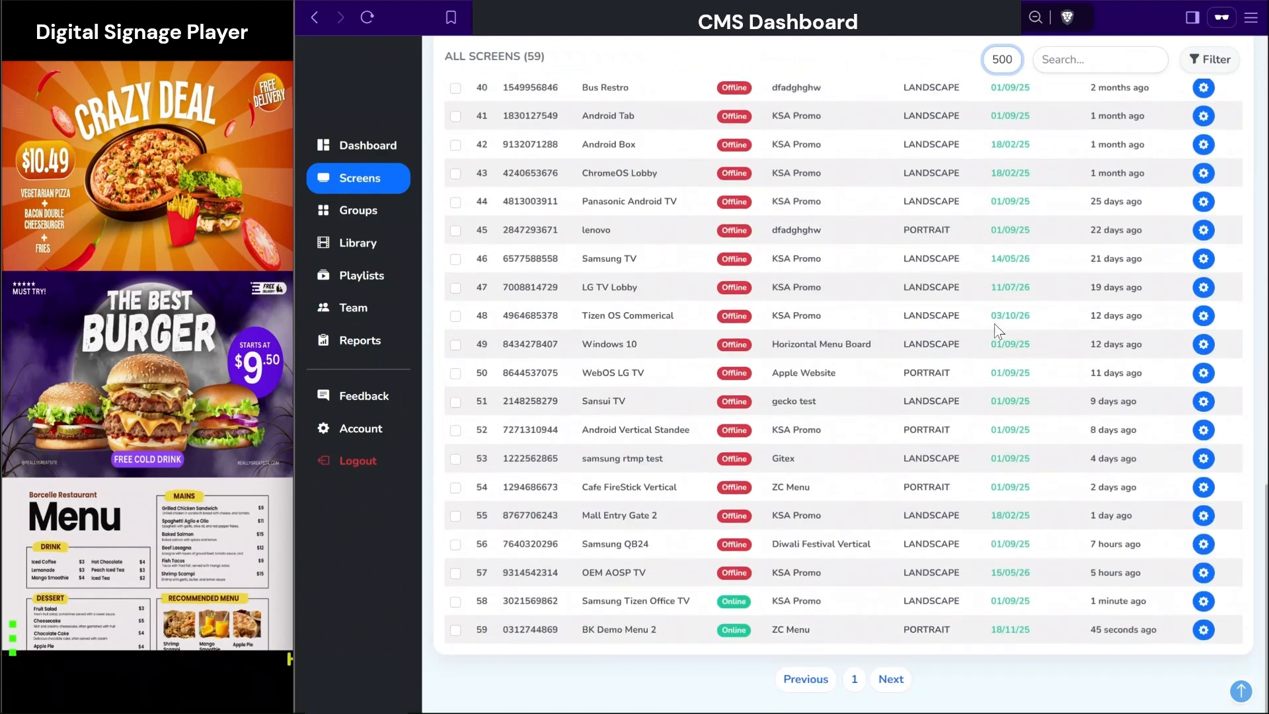